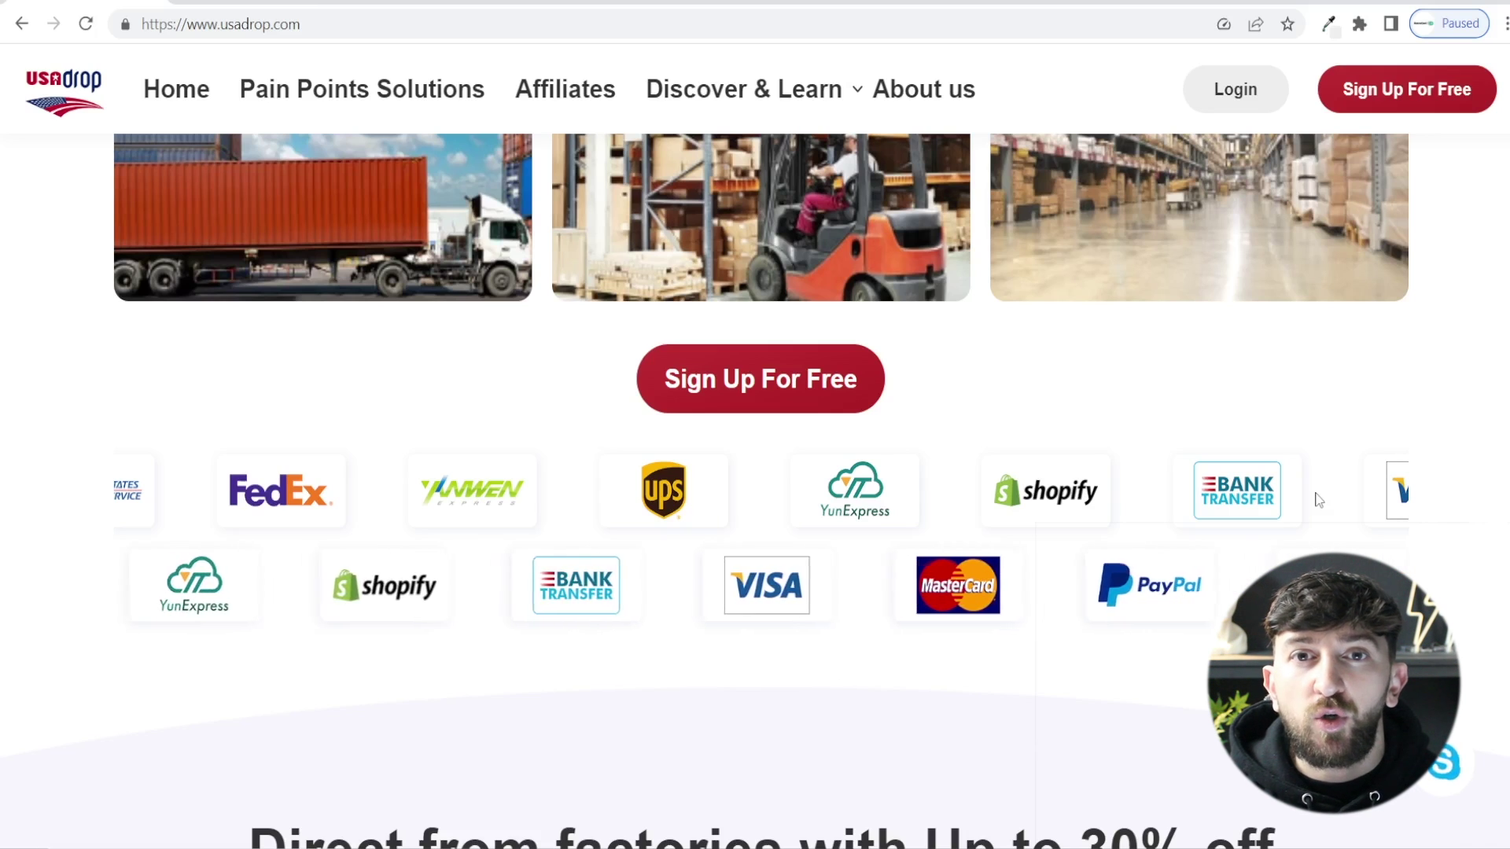
Step: Look over the USAdrop homepage's shipping partners, payment options and creator recommendation videos, bringing the AliExpress alternatives video into focus
scroll(1319, 500, up, 4)
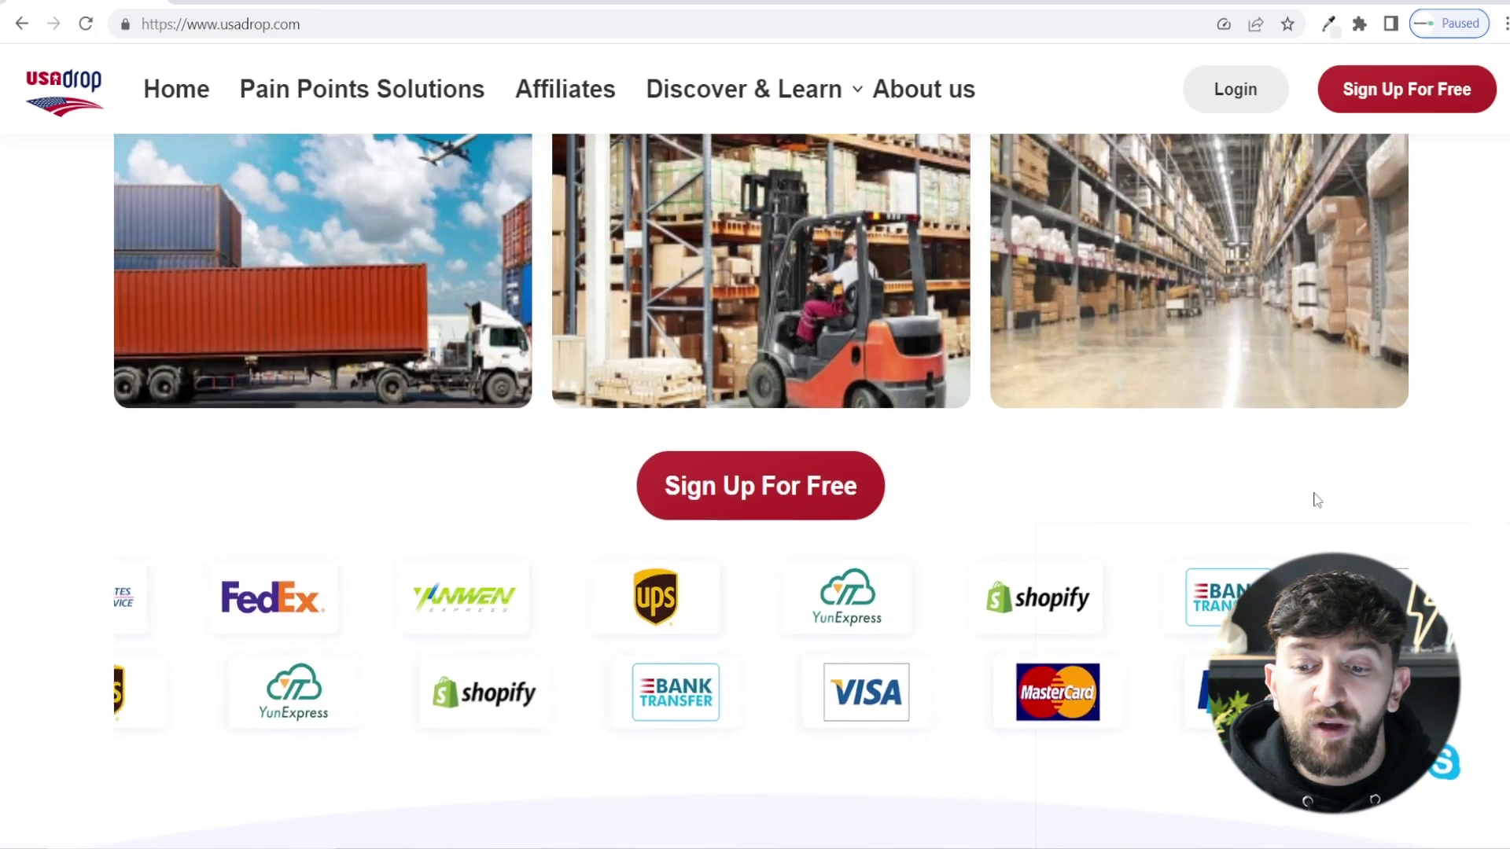
scroll(1323, 502, up, 10)
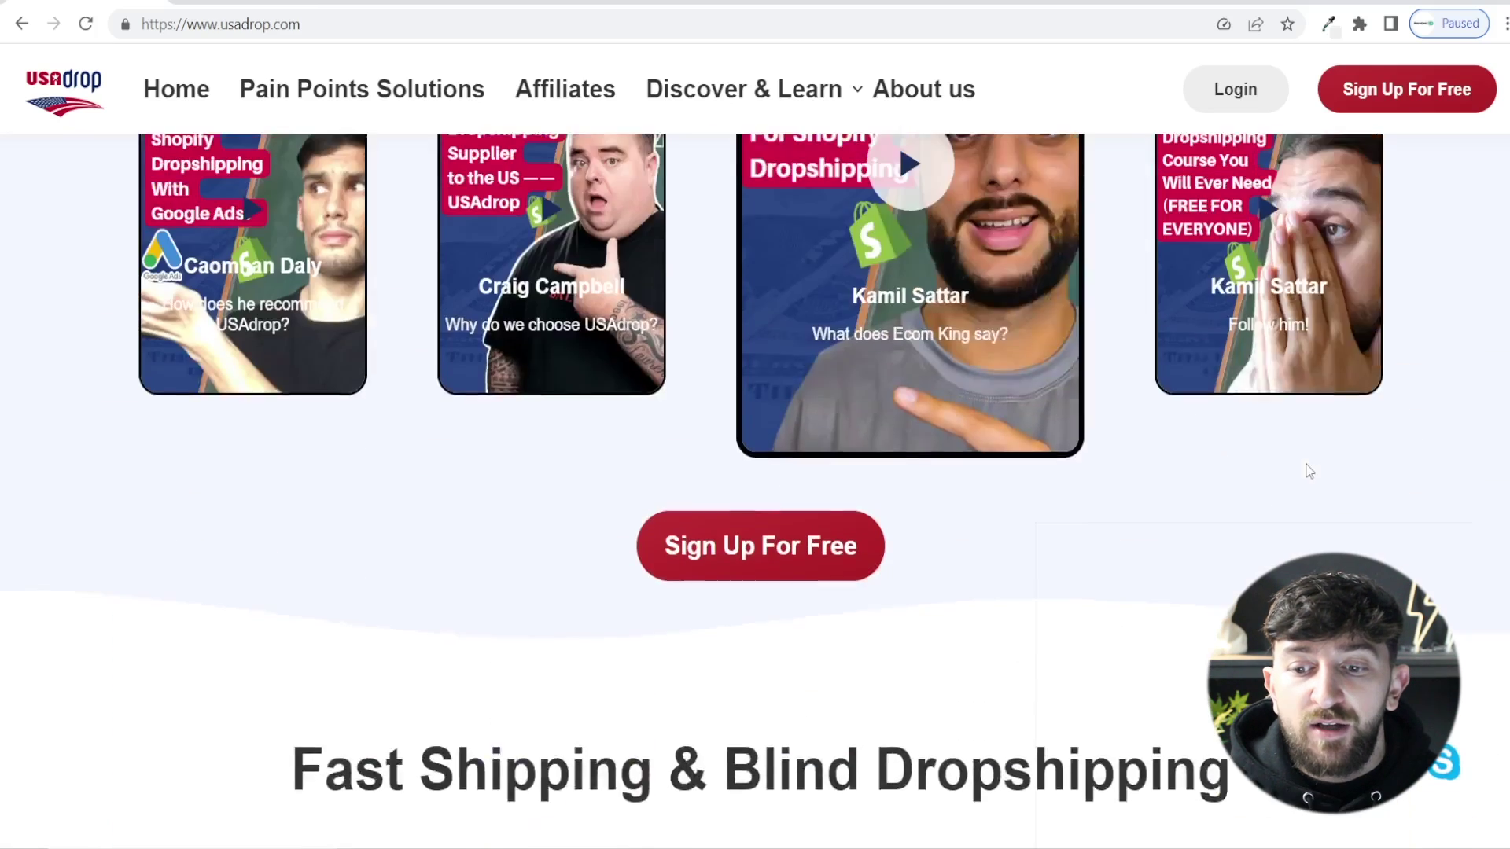
scroll(1440, 426, down, 1)
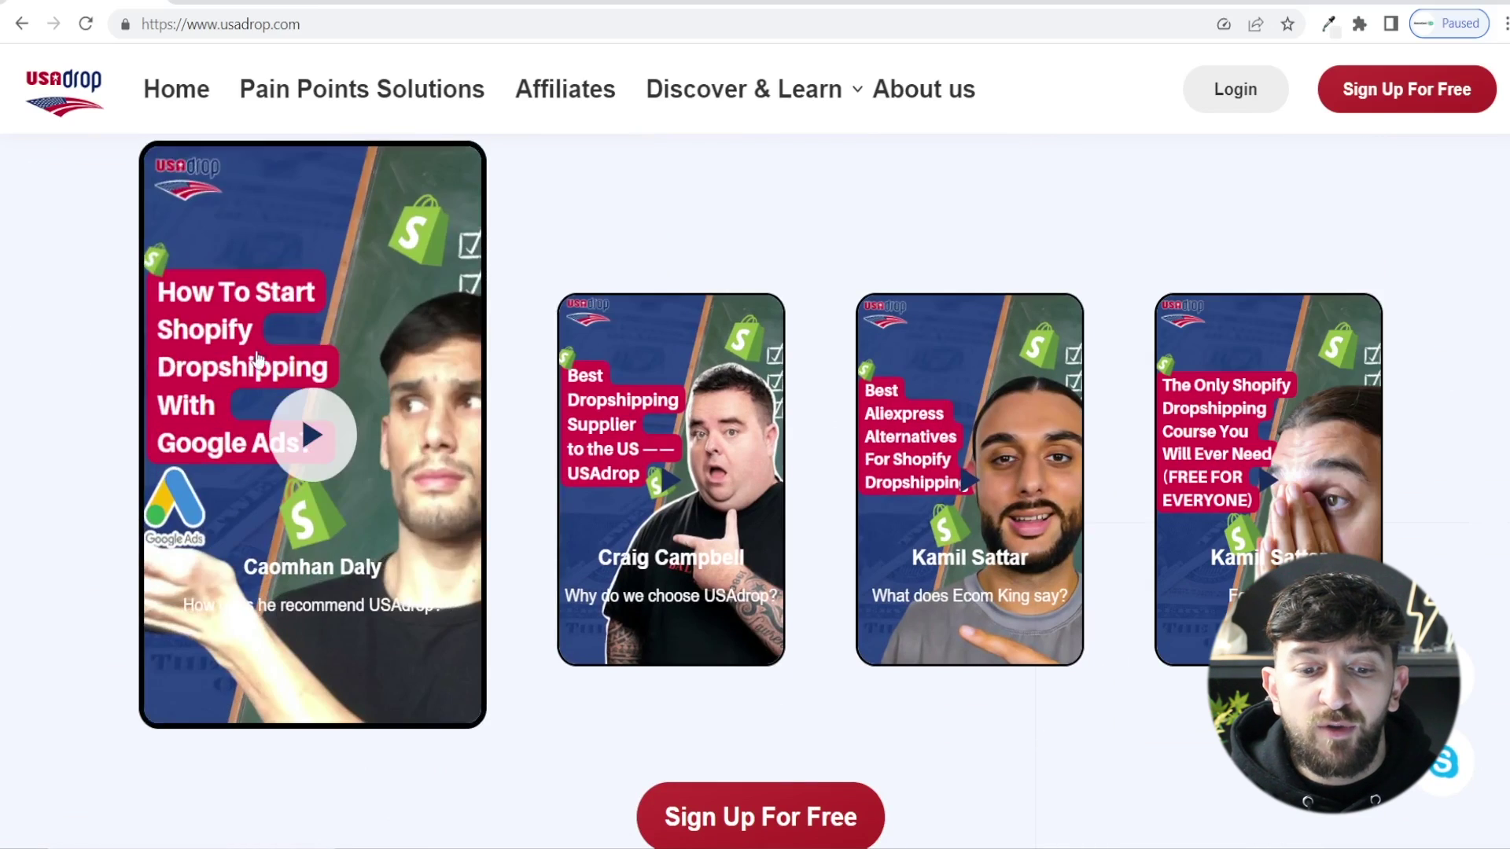
click(993, 454)
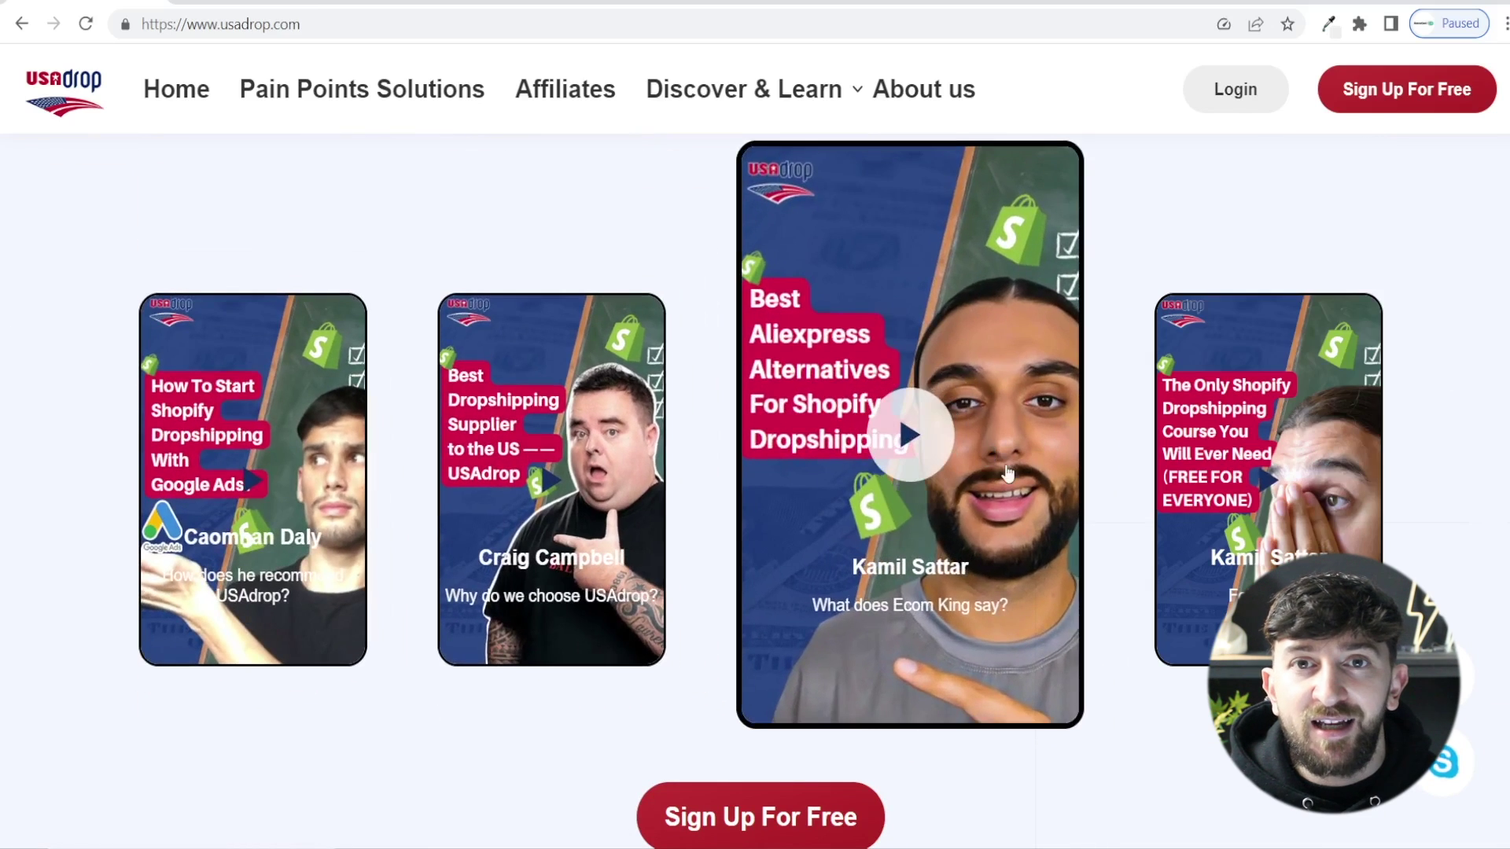
scroll(996, 456, up, 10)
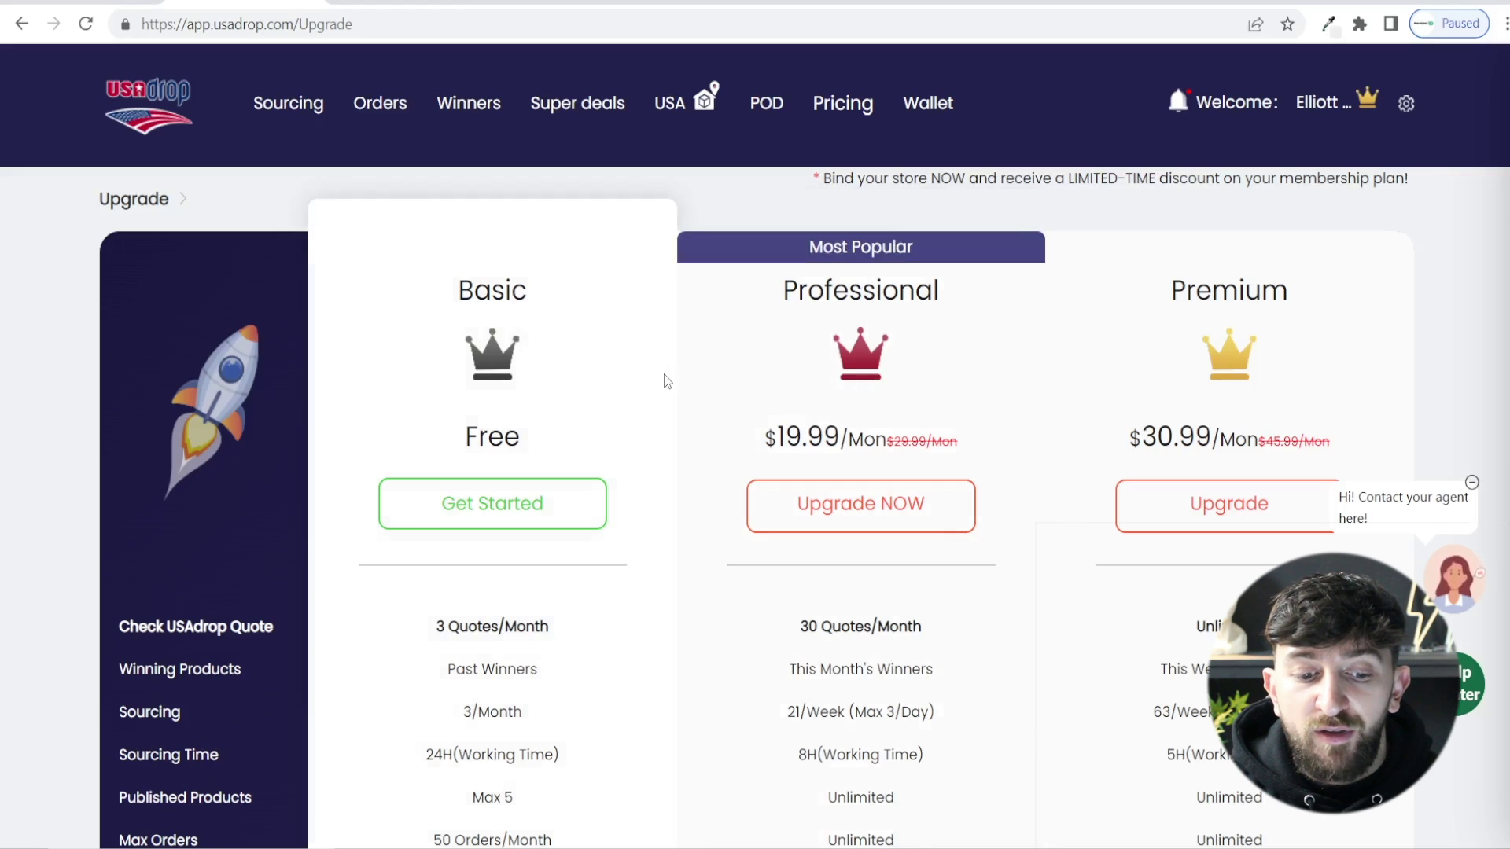
Step: Compare the features and limits of the Basic, Professional and Premium membership plans
scroll(665, 386, down, 1)
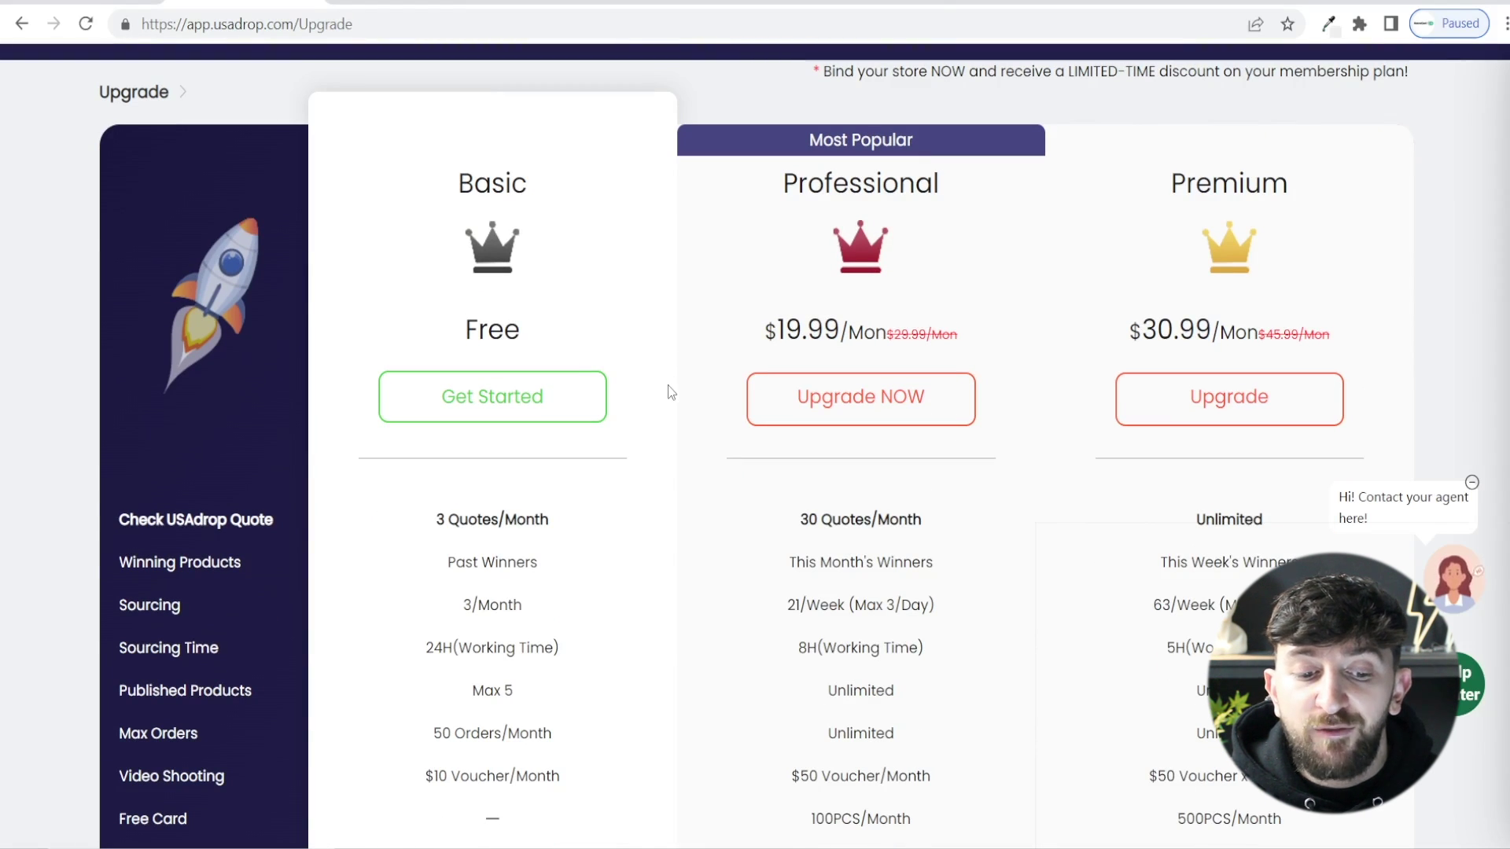
scroll(663, 403, down, 1)
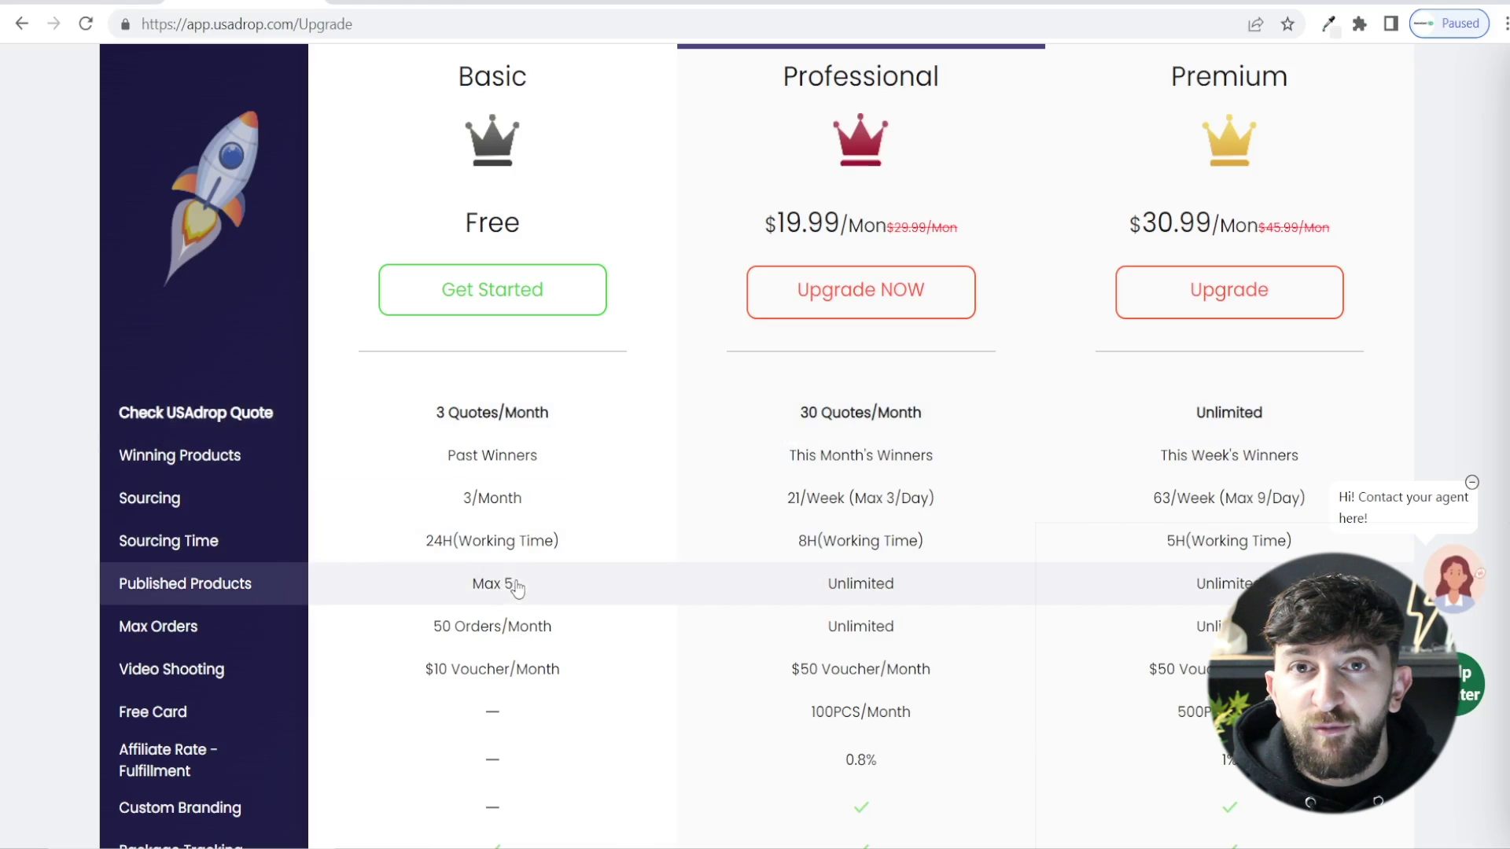
scroll(550, 574, down, 2)
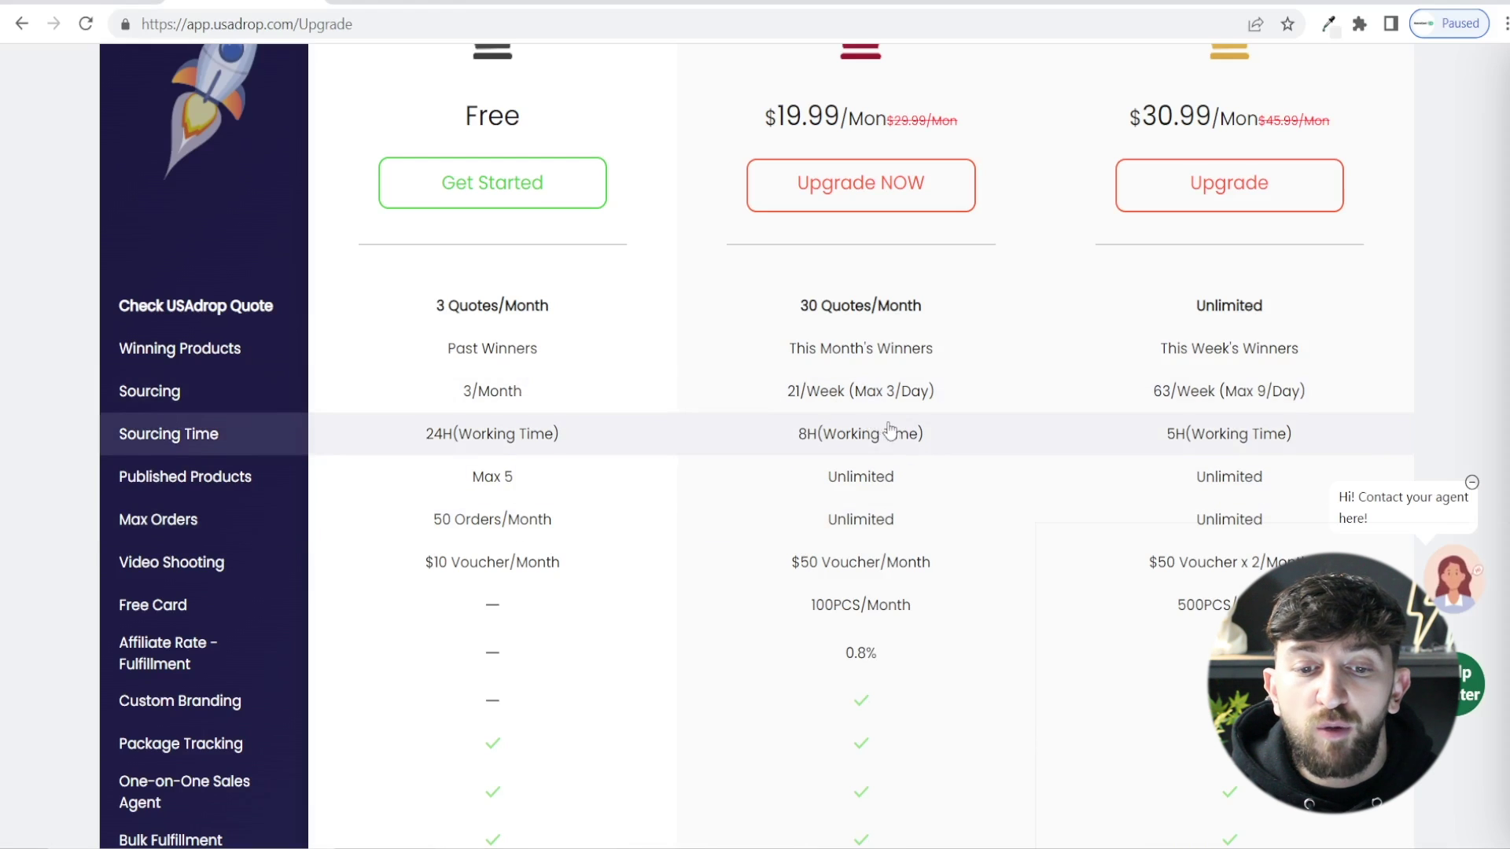
scroll(857, 433, up, 2)
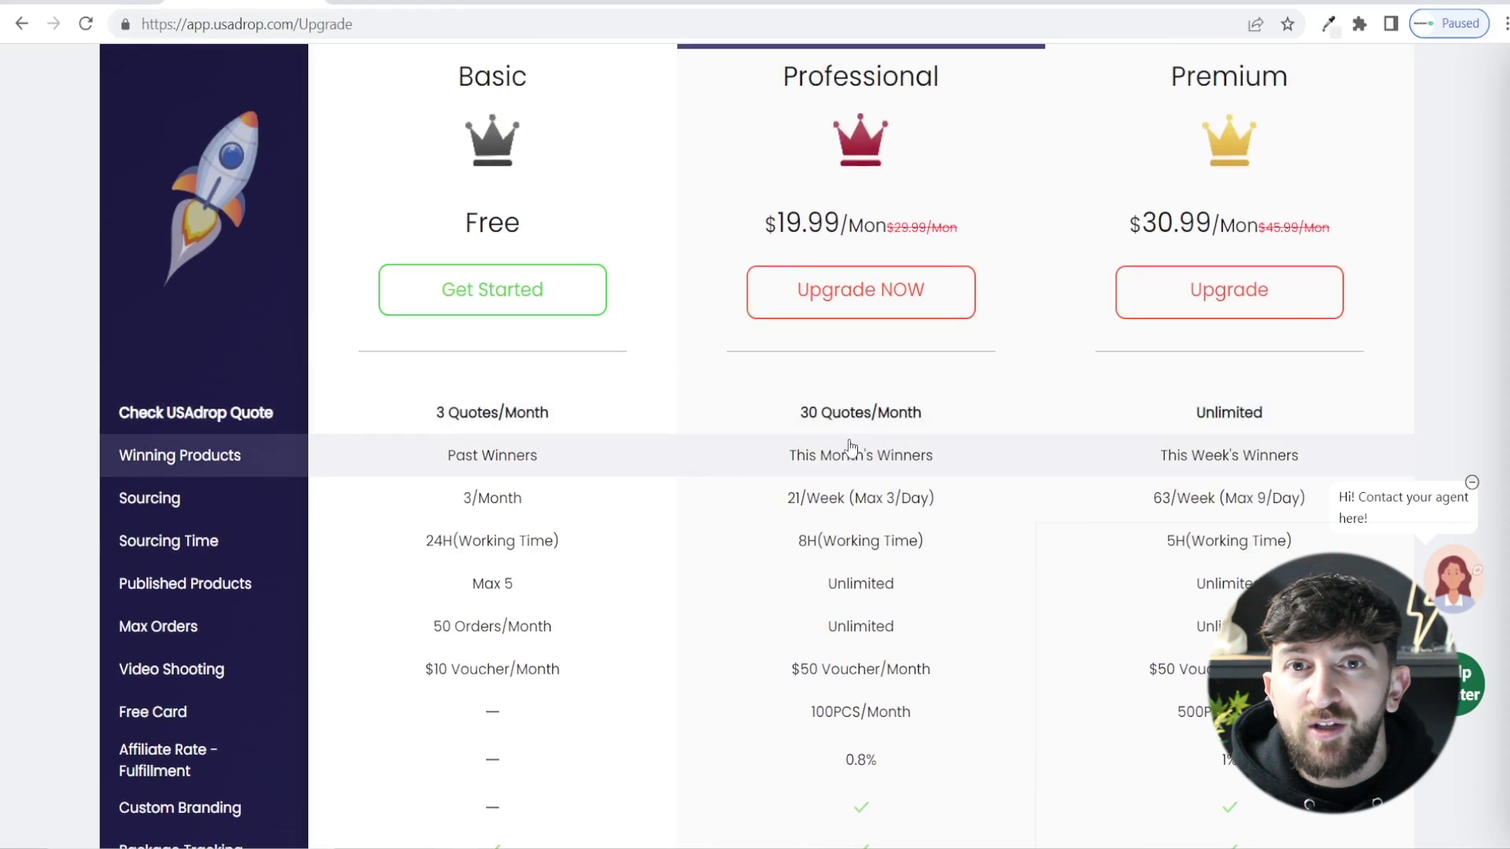
scroll(857, 440, up, 2)
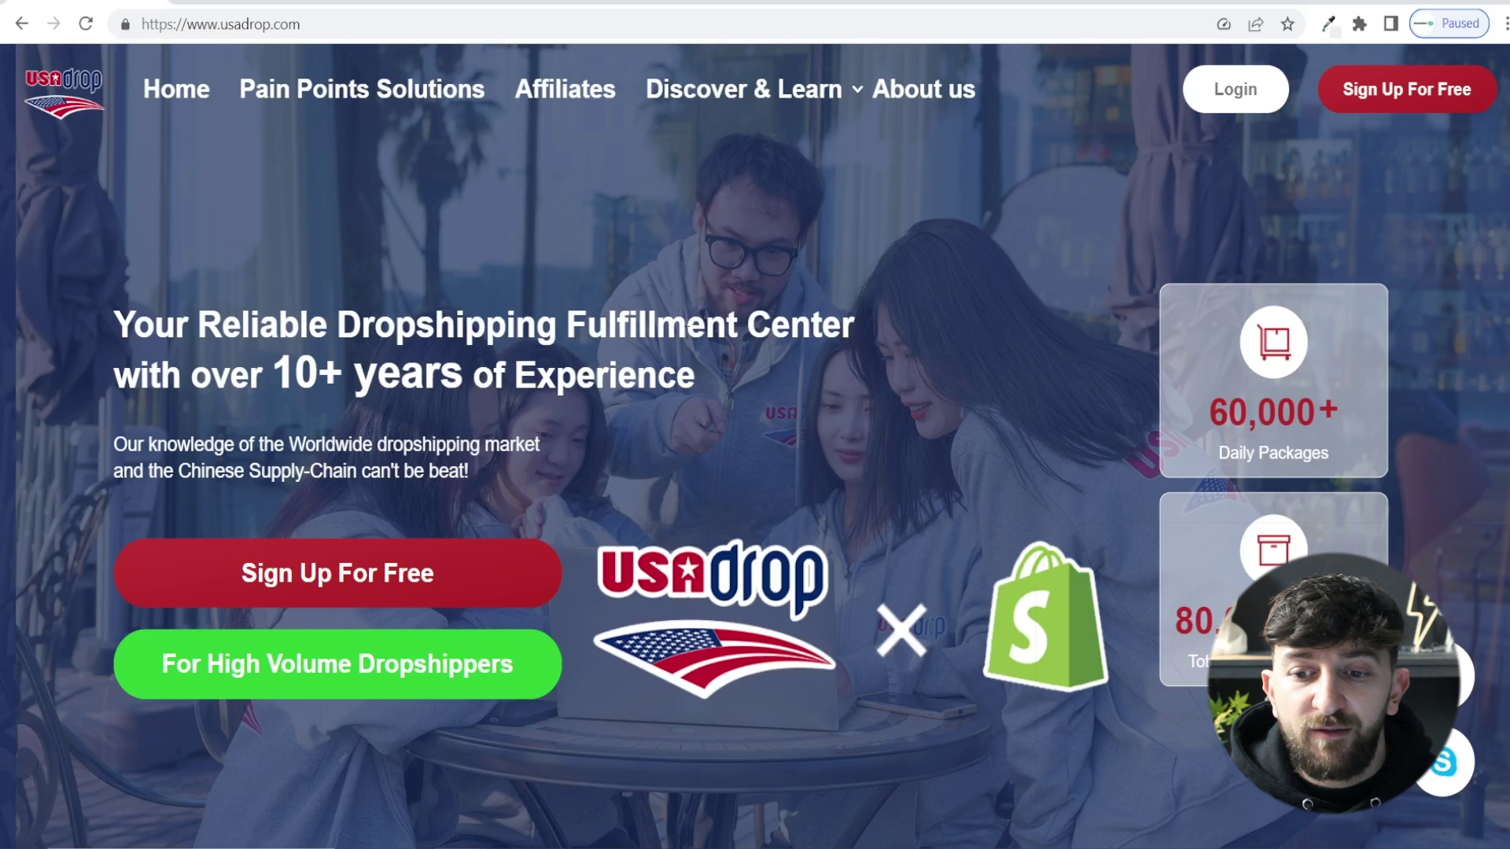
Step: Start a new USAdrop account registration and choose to sign up with email
click(1402, 92)
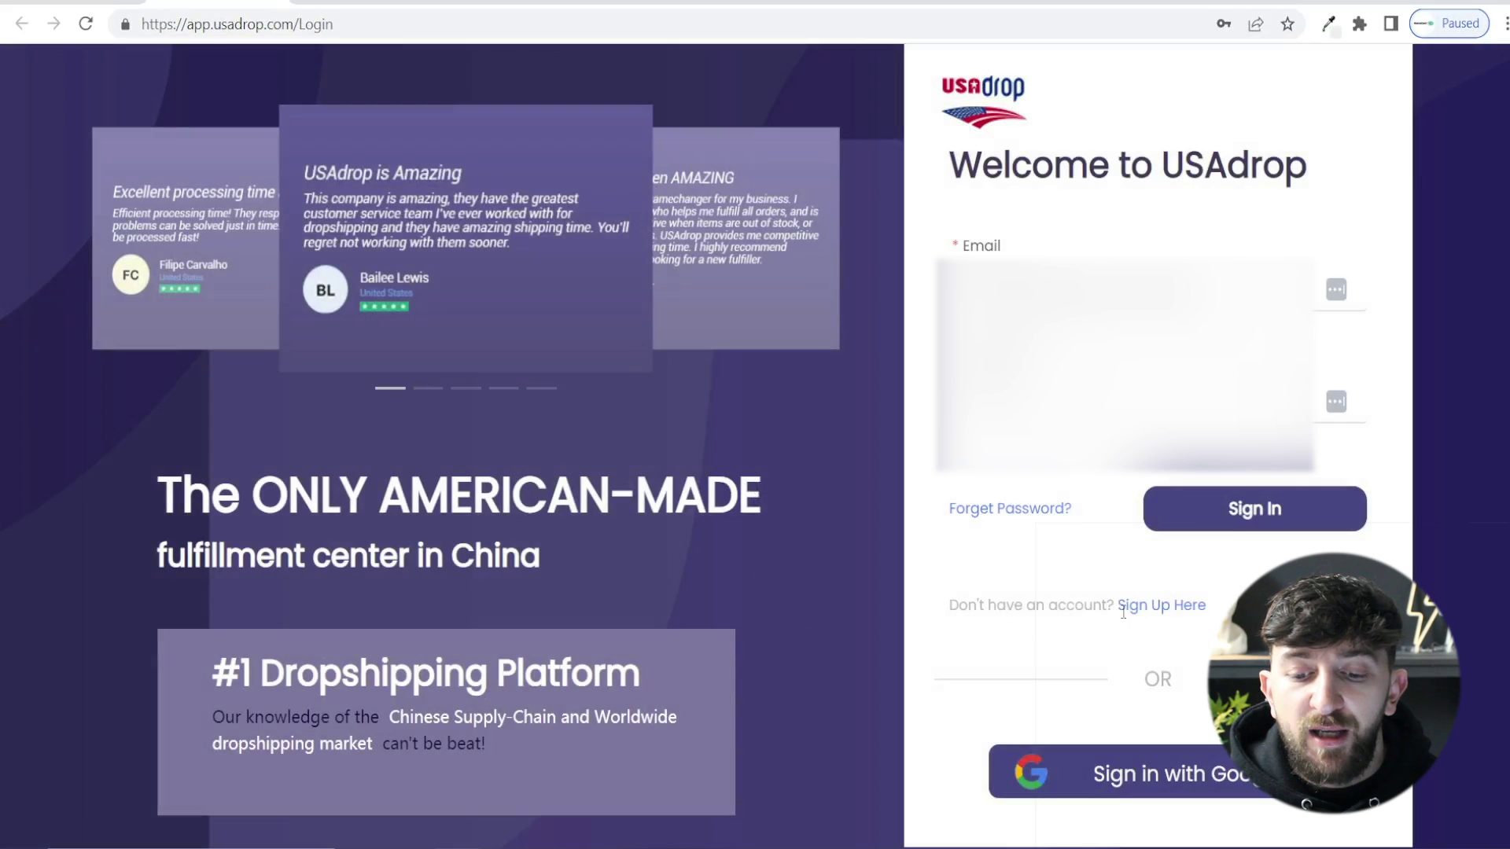
click(1172, 607)
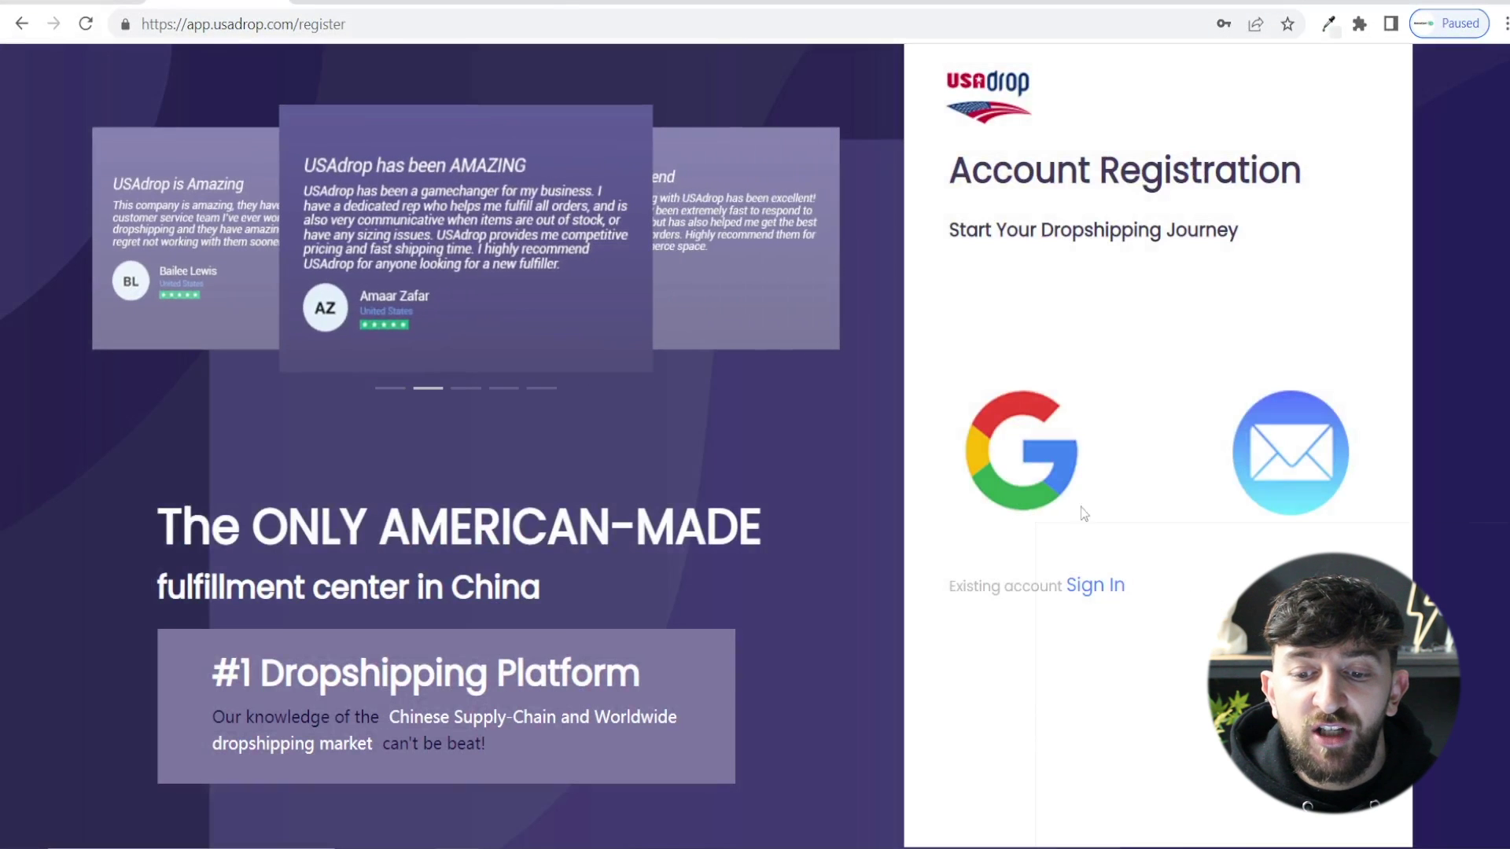
click(1299, 463)
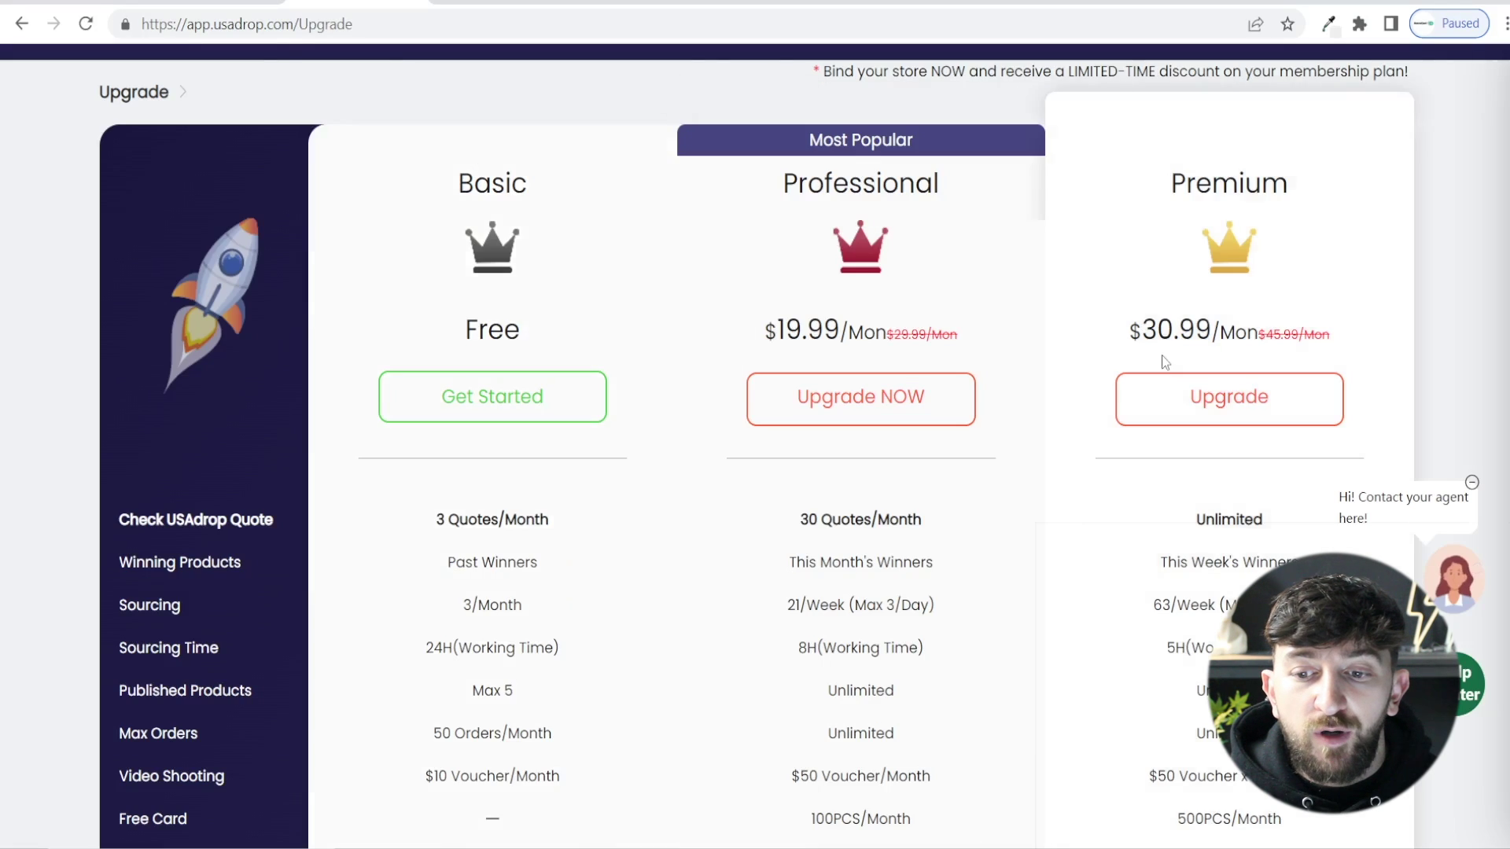
Step: Go from the pricing plans to the account's My Stores page
scroll(1164, 350, up, 2)
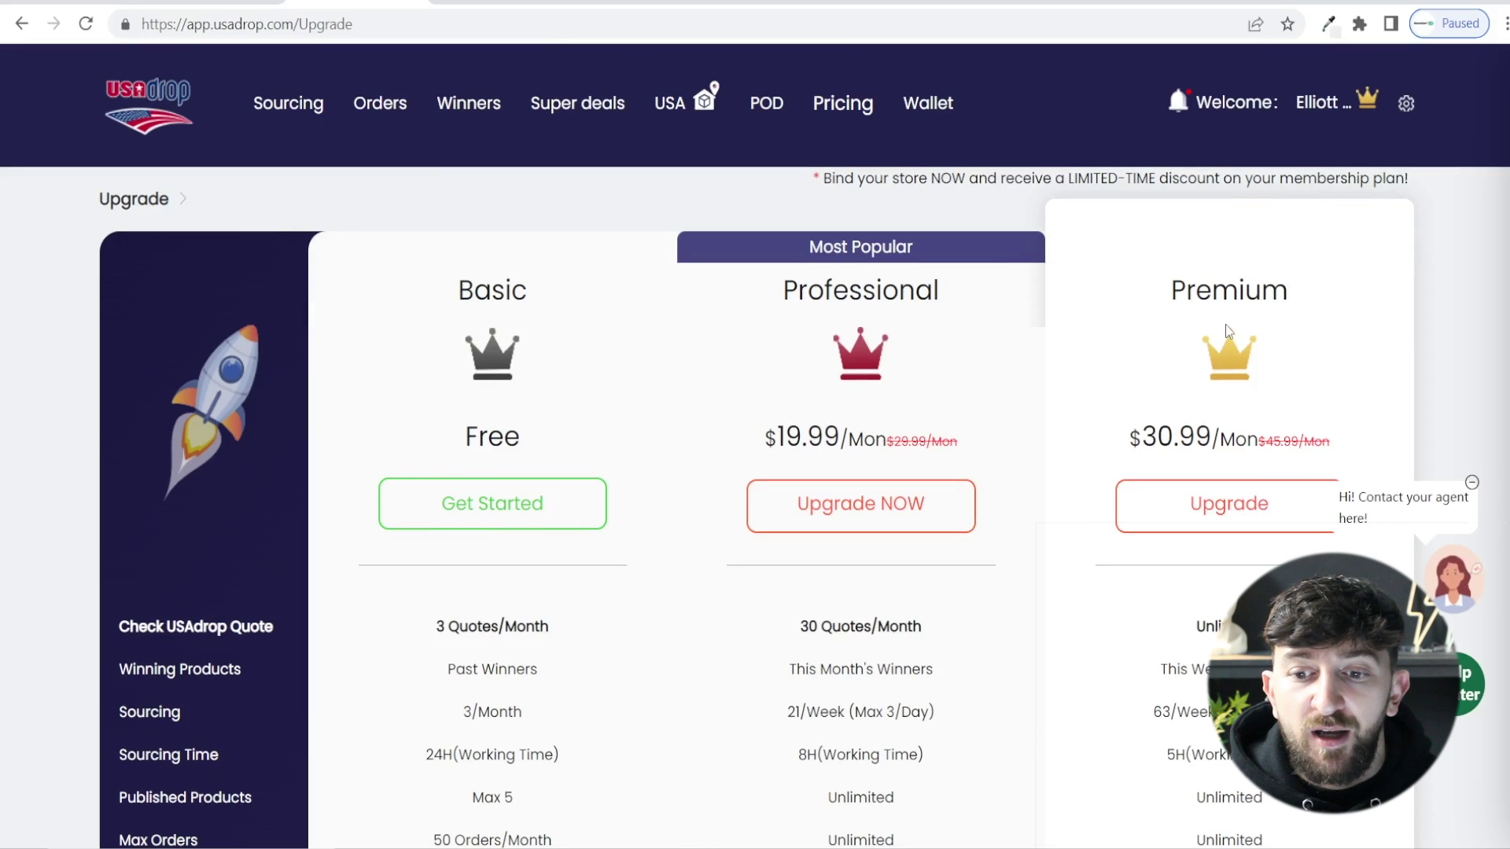
click(1406, 108)
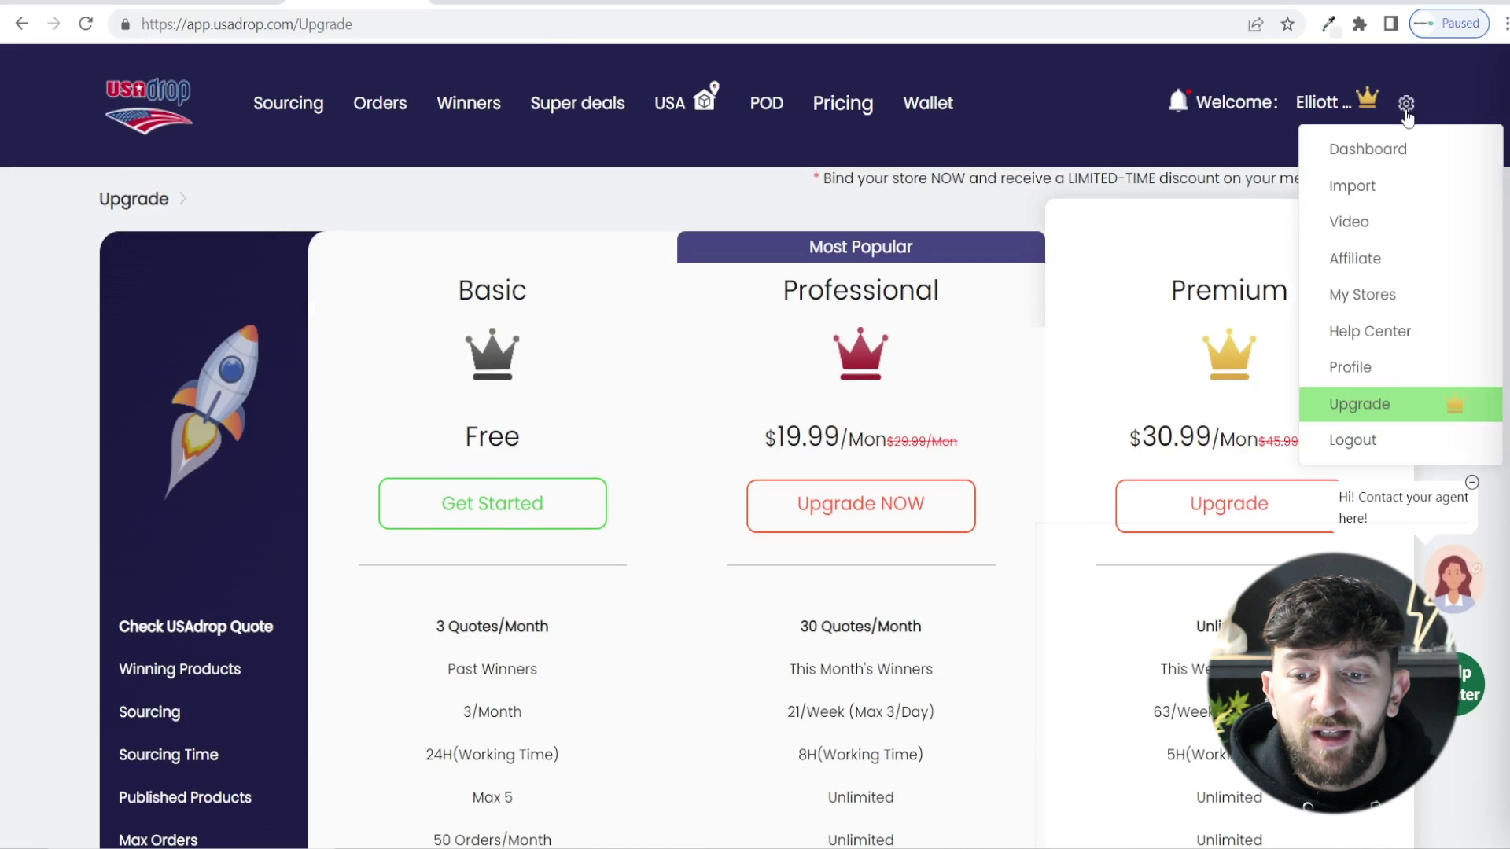
click(1381, 298)
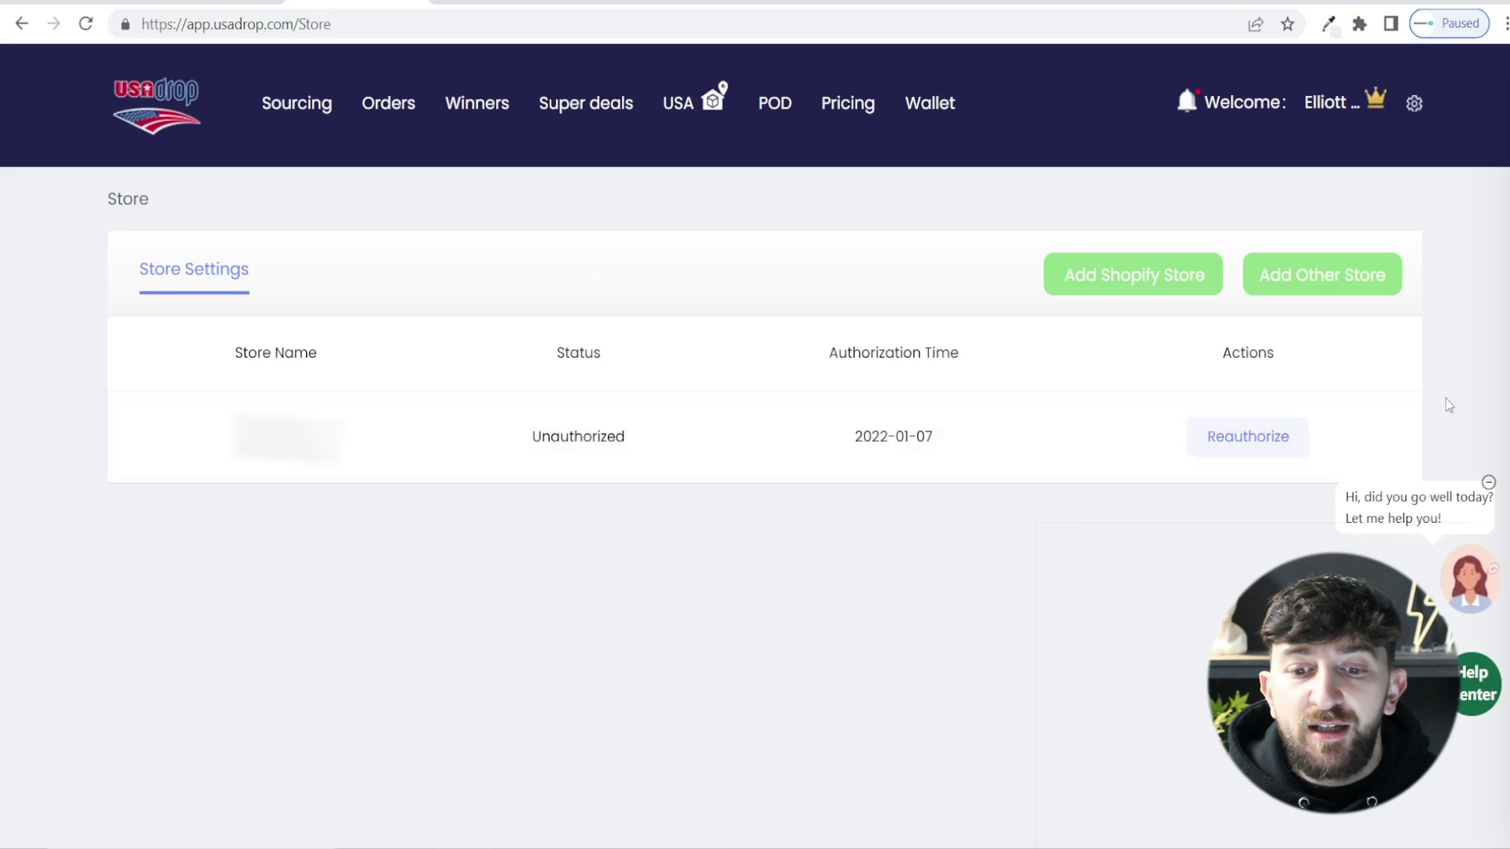
Step: Add the Shopify store using its myshopify.com store name and install the USAdrop app on it
click(1130, 286)
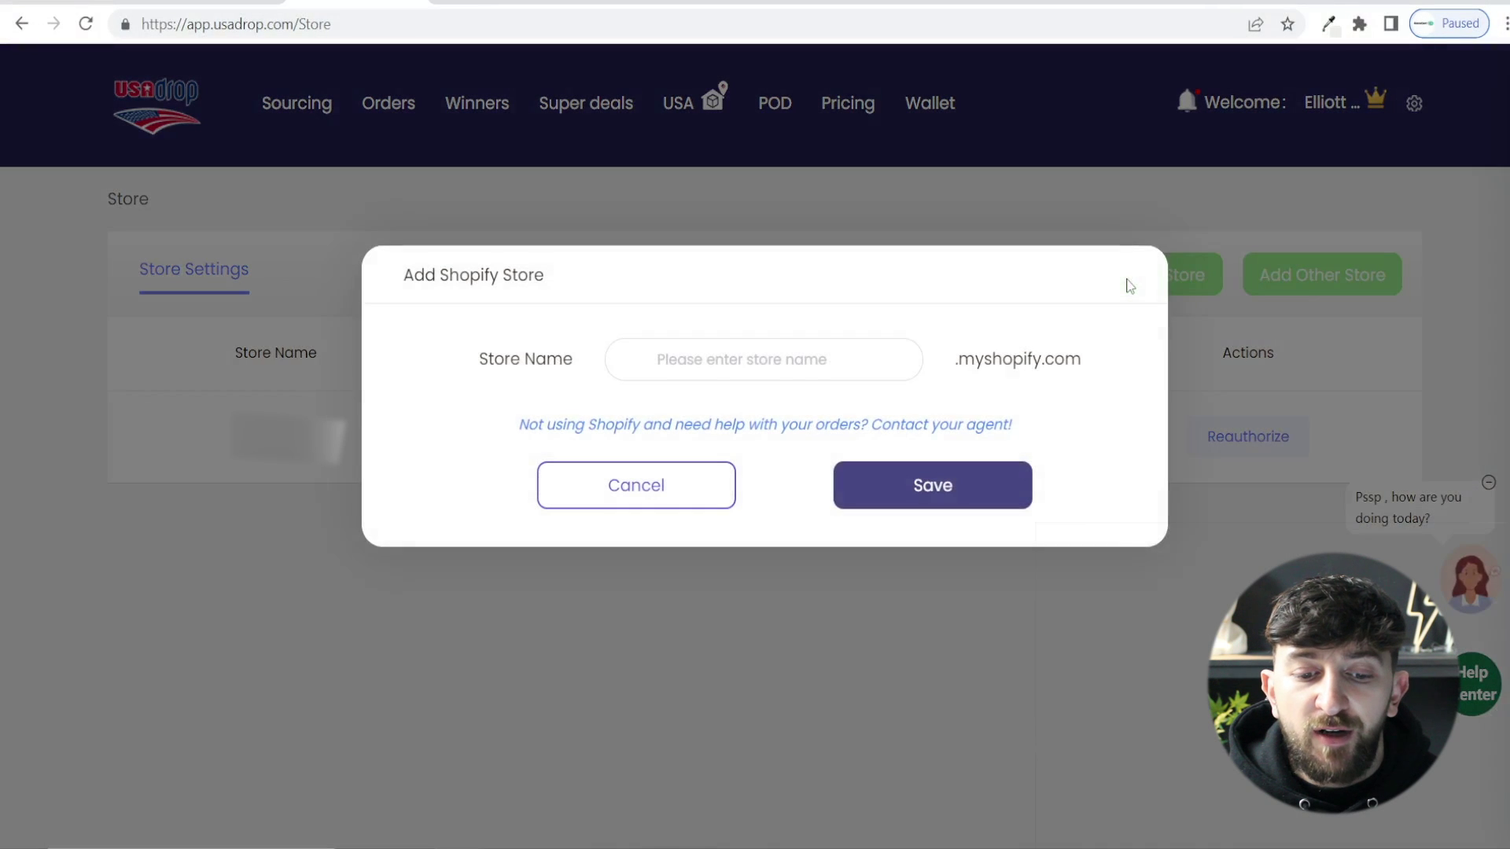
click(770, 359)
key(ctrl+v)
click(943, 503)
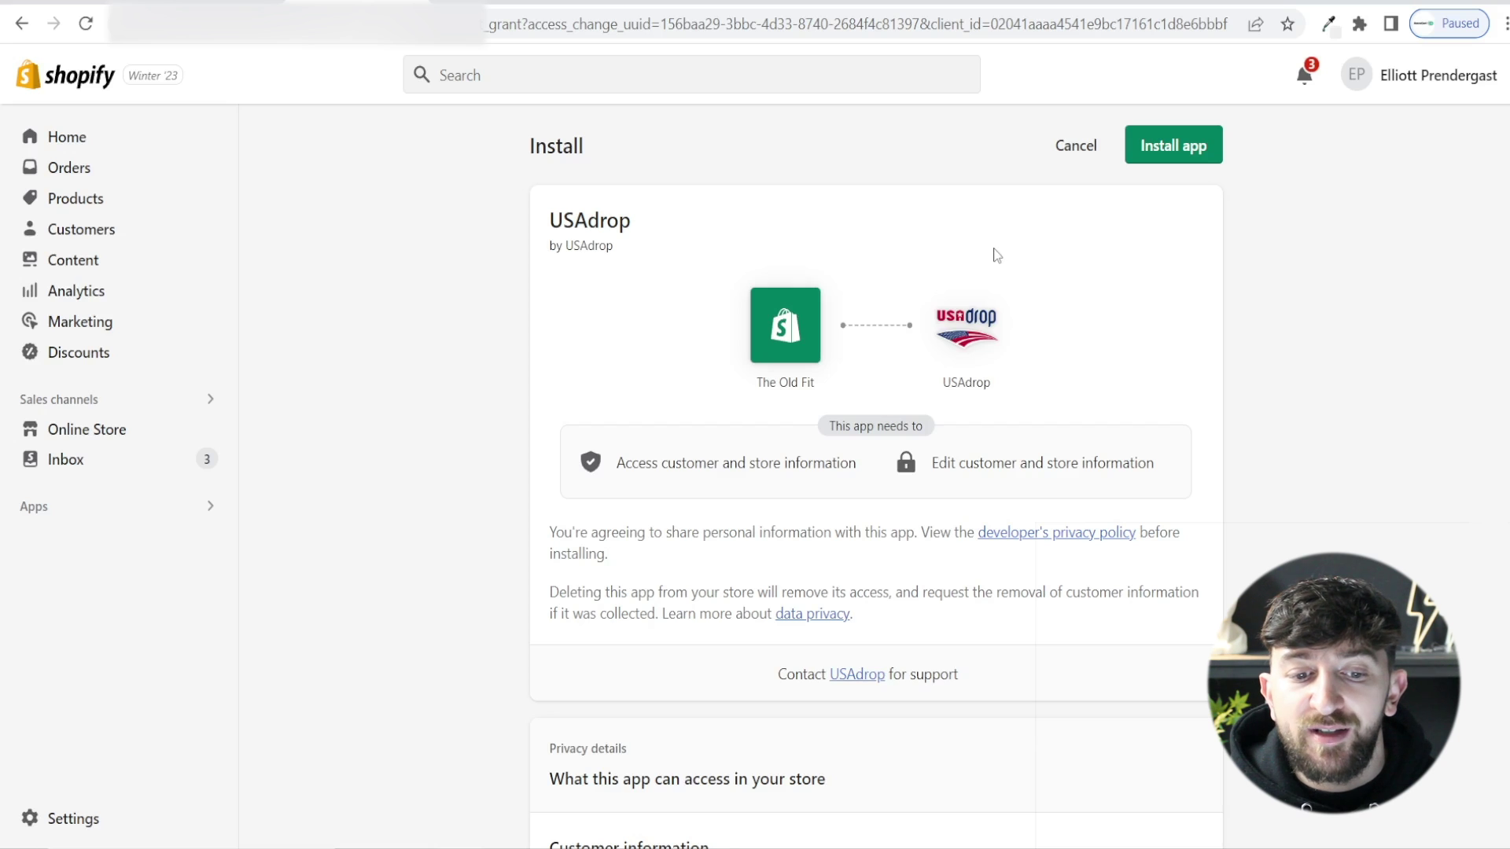
click(1165, 148)
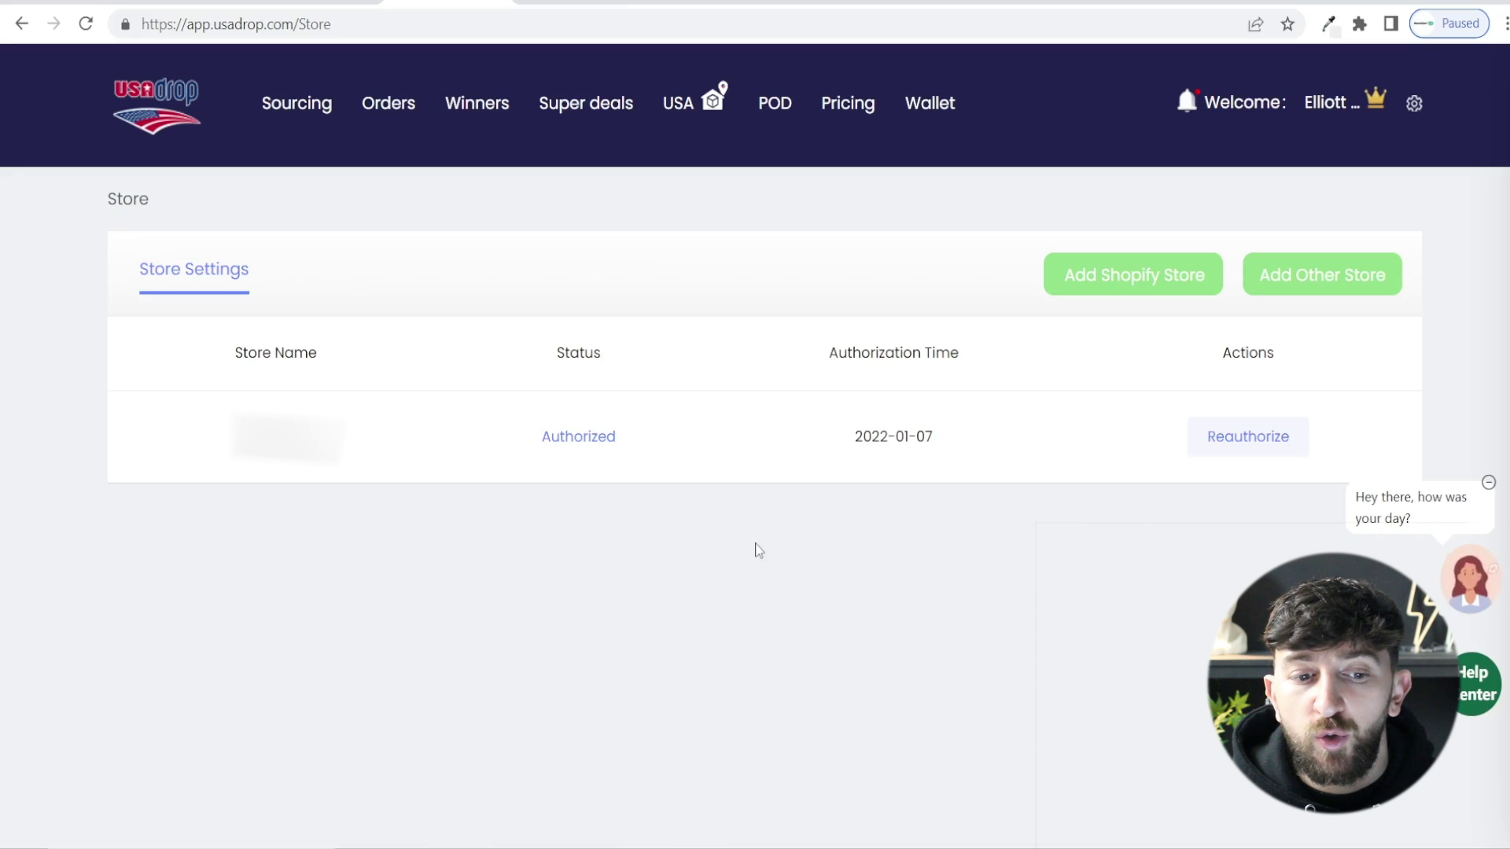
Step: Browse the first two pages of past winning products in the Winners catalog
click(488, 107)
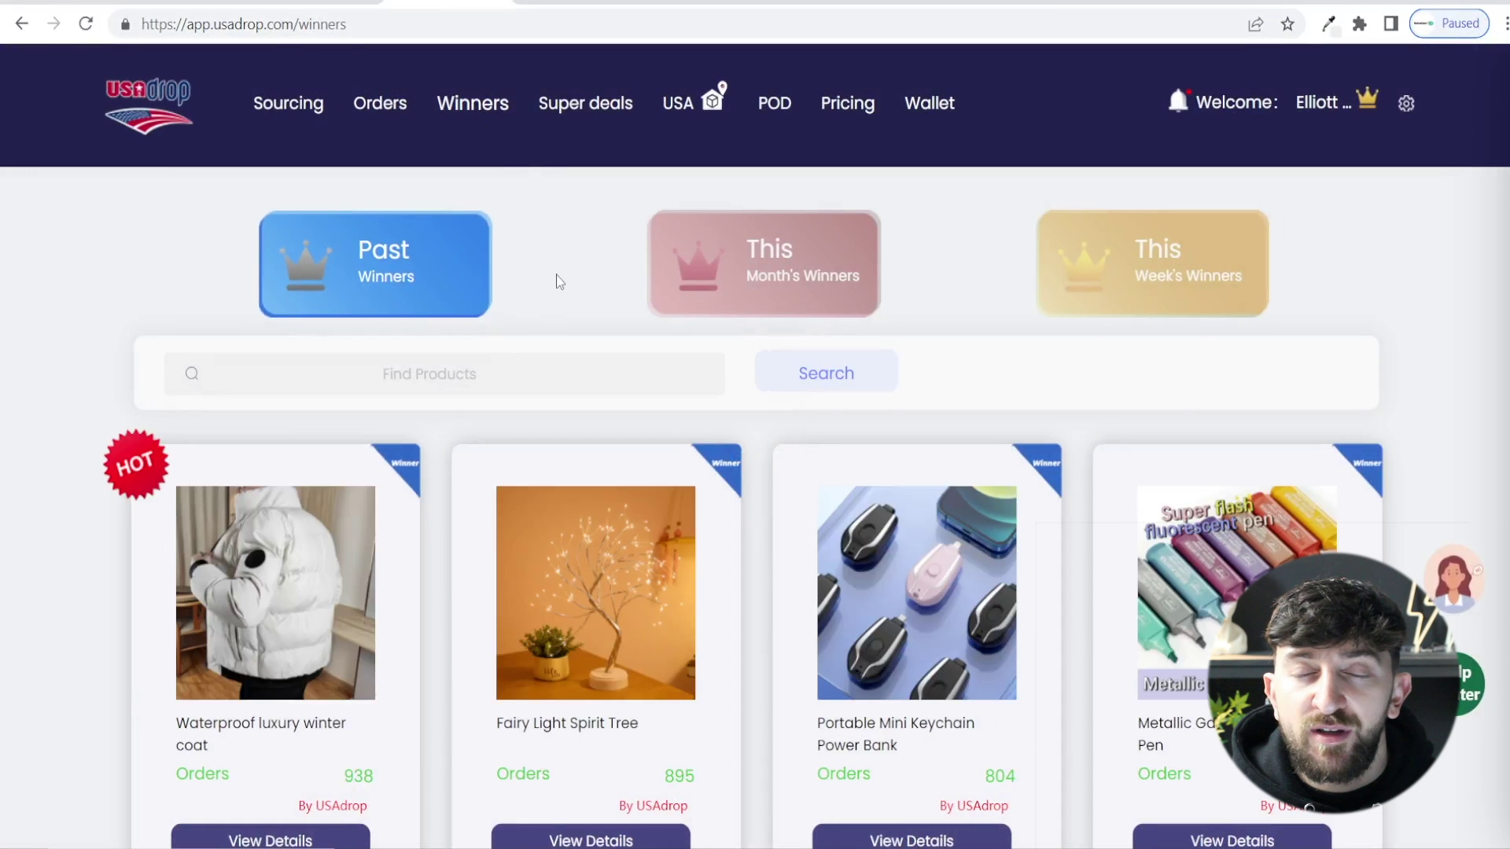
scroll(524, 444, down, 4)
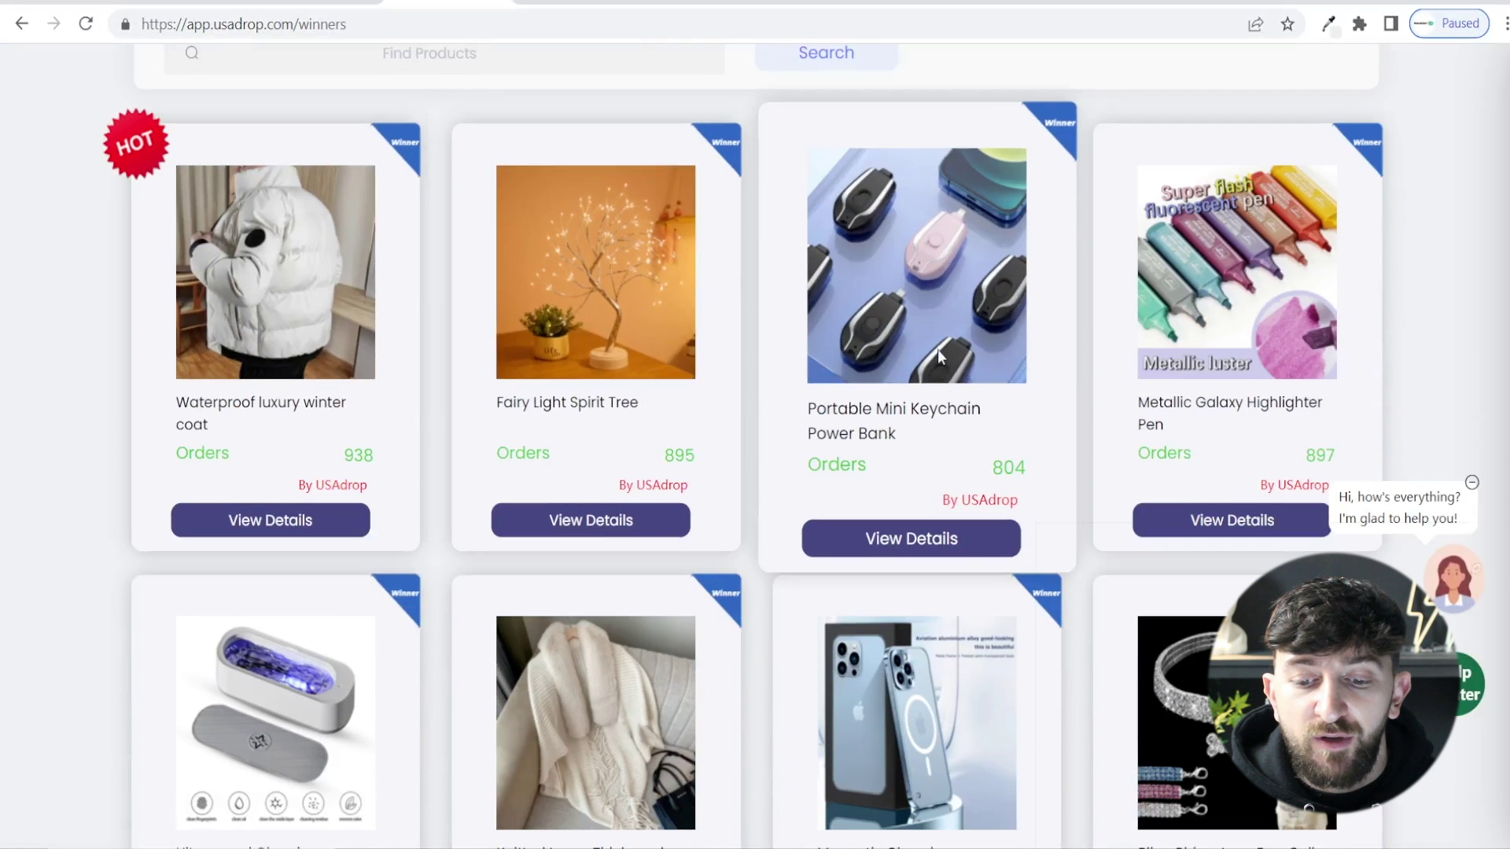
scroll(956, 335, down, 3)
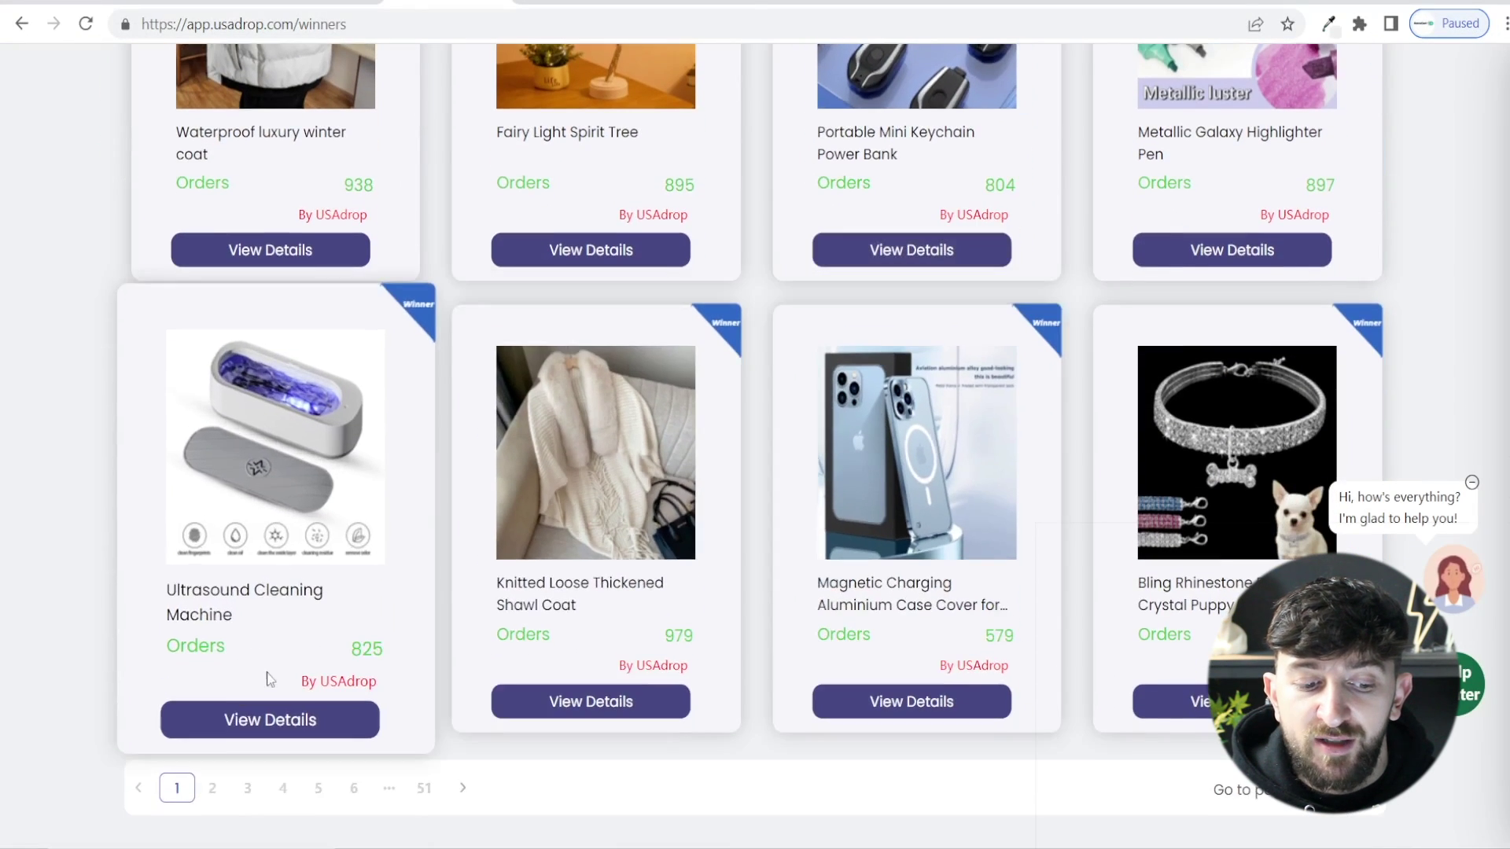
click(219, 782)
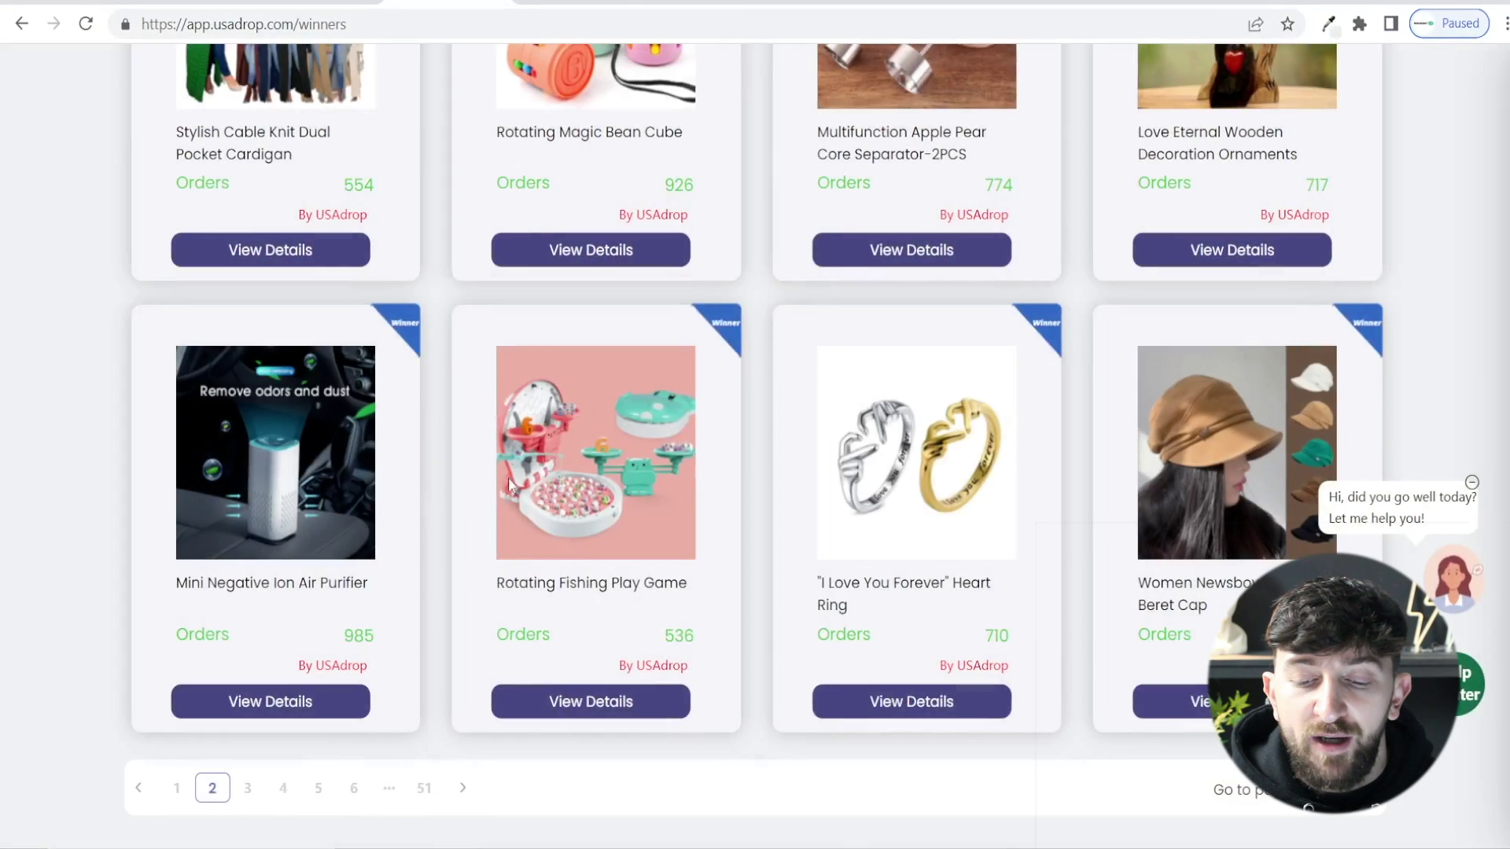
scroll(708, 472, up, 5)
scroll(564, 436, down, 2)
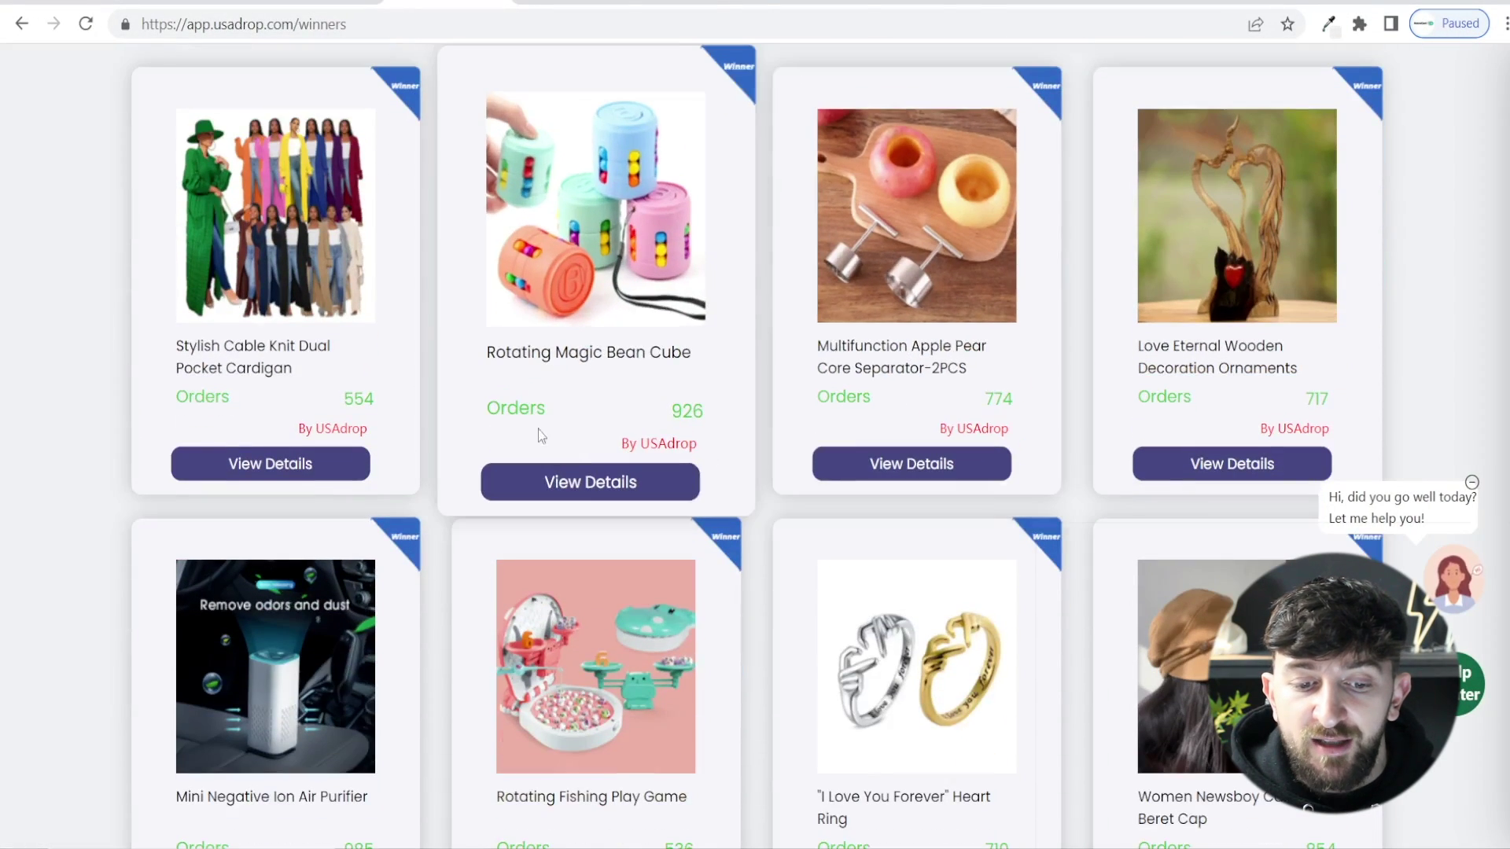
scroll(695, 294, down, 2)
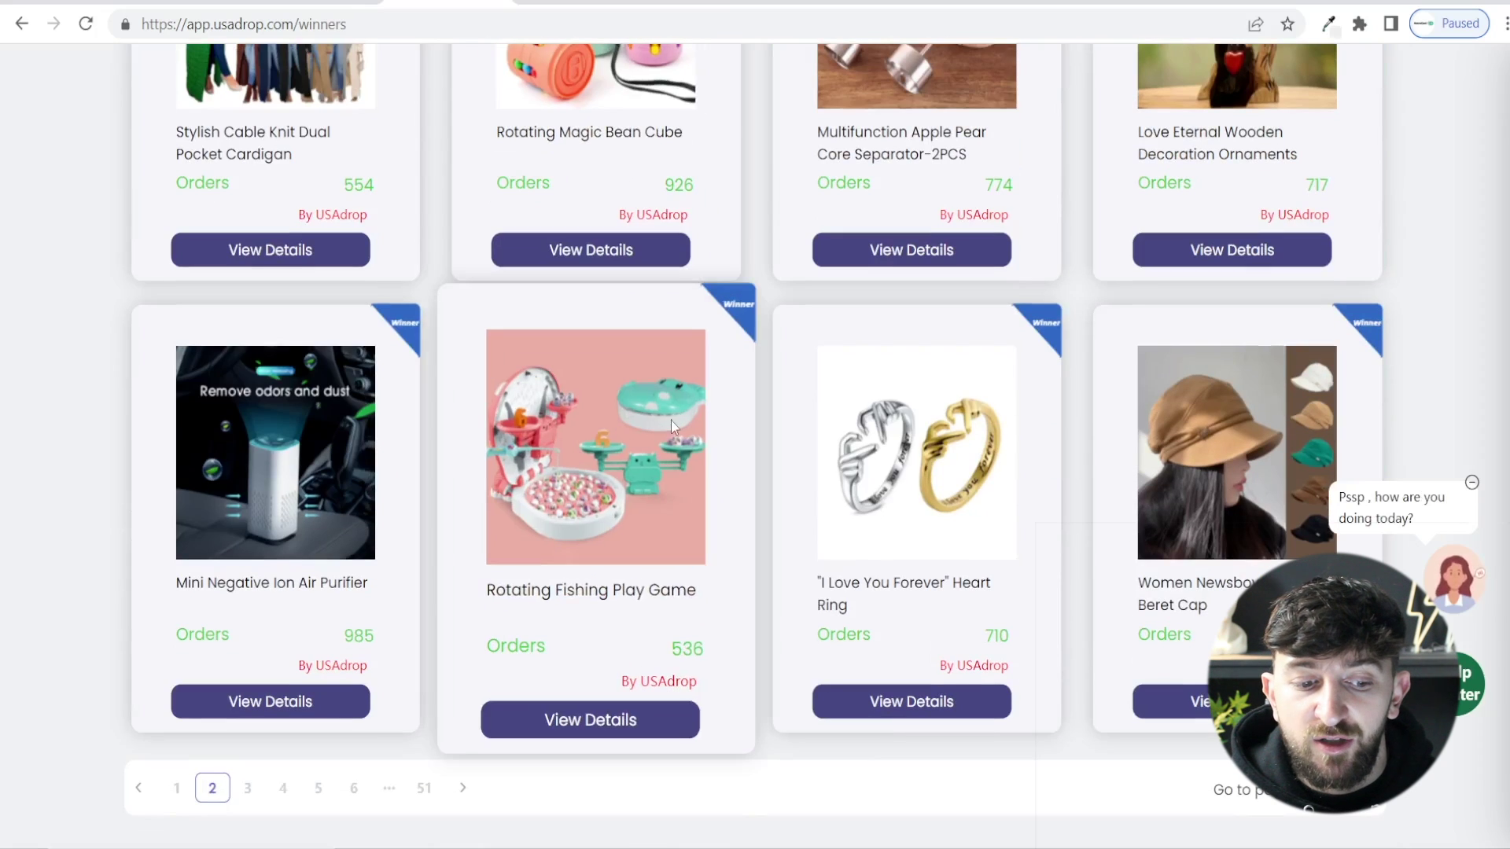
Step: View the details of the Mini Negative Ion Air Purifier and import it to the import list
click(268, 722)
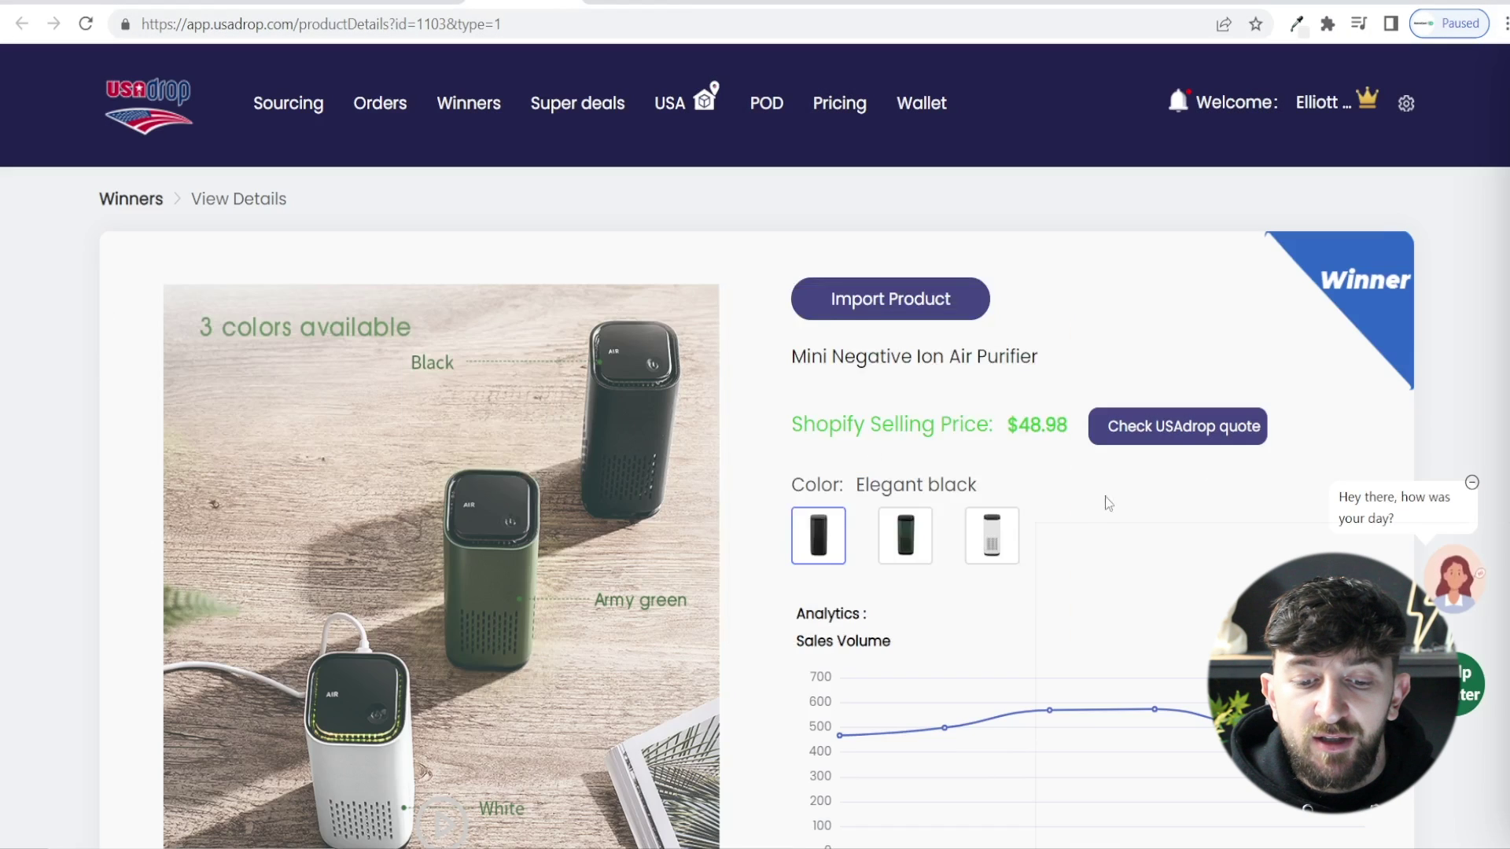
scroll(1054, 613, down, 1)
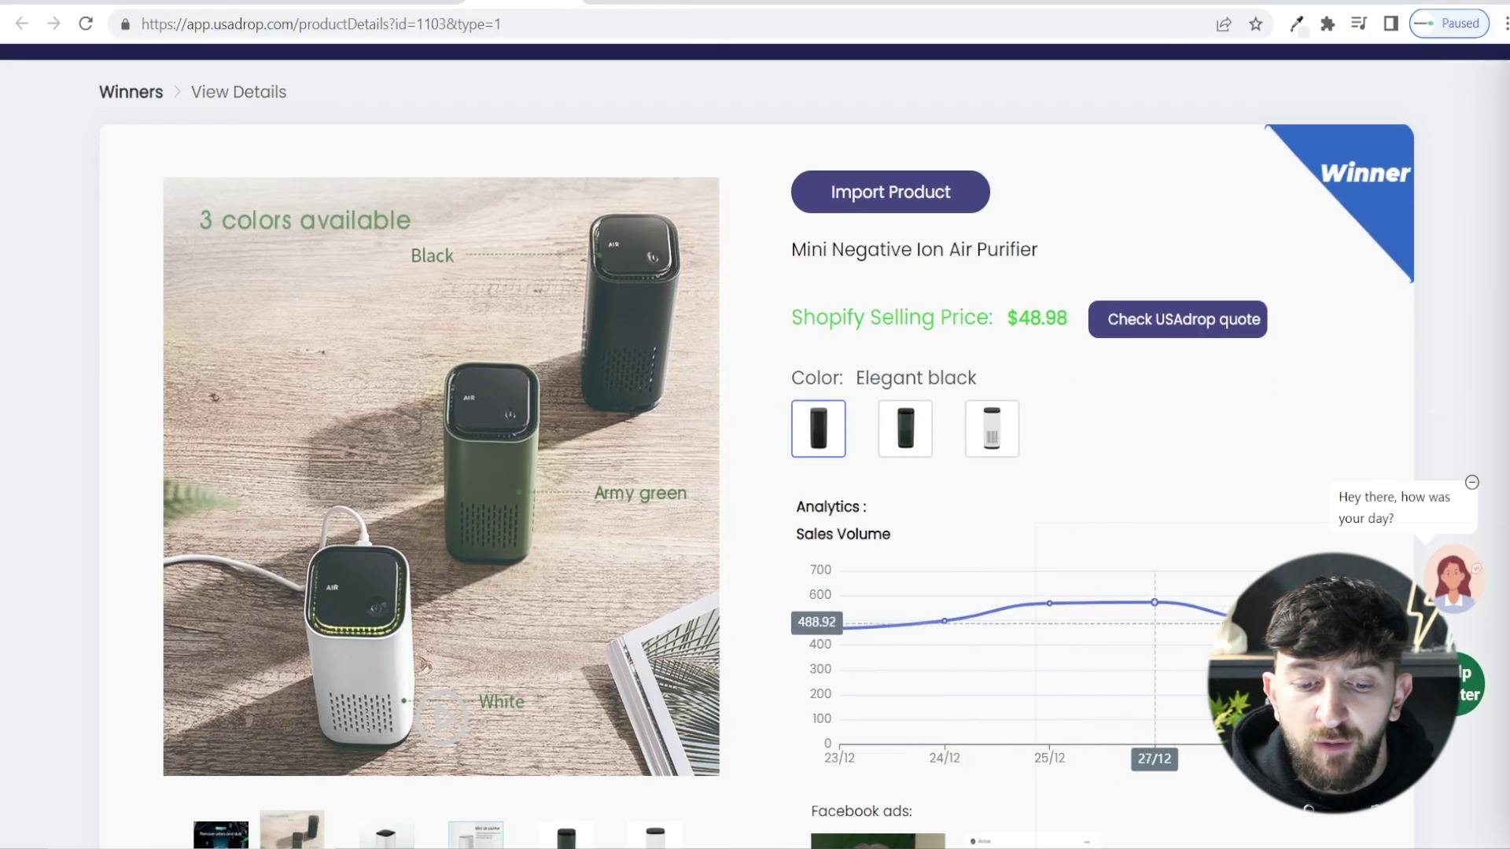
scroll(915, 602, up, 1)
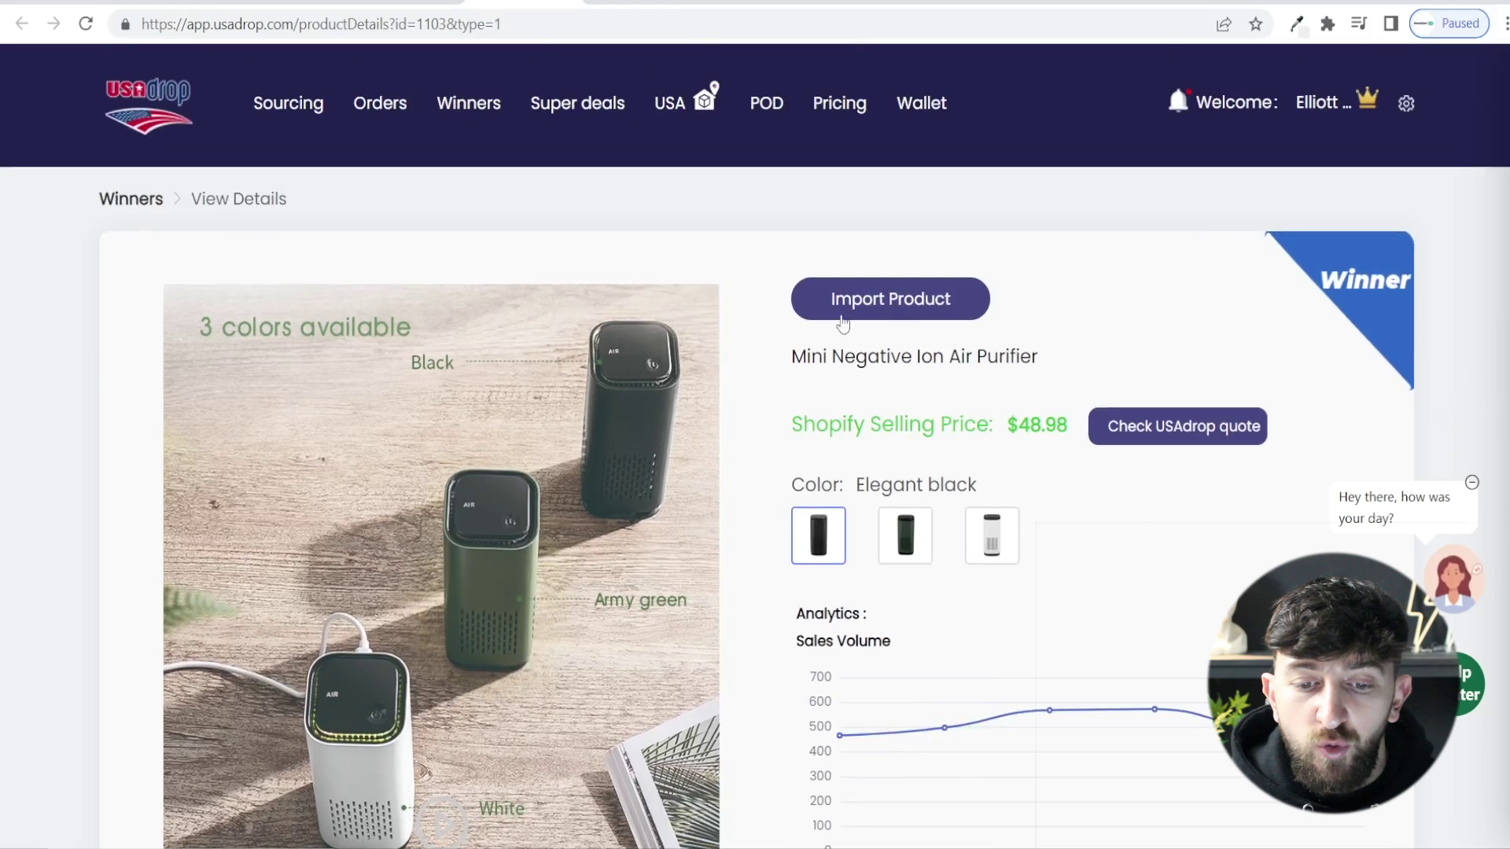
click(921, 307)
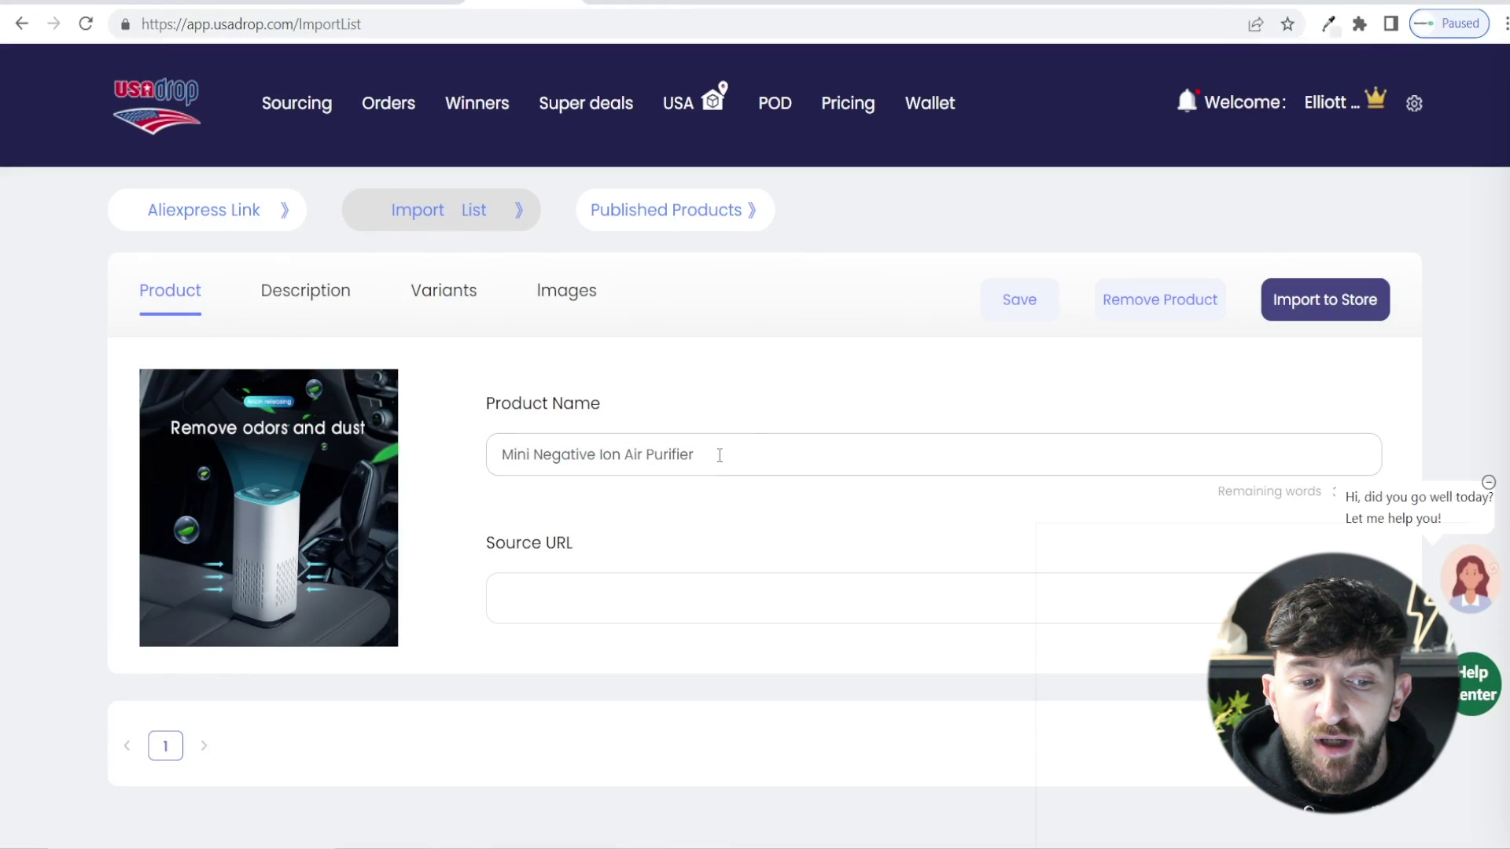
Step: Check the air purifier's description and set the price of all its variants to 49.99
click(299, 294)
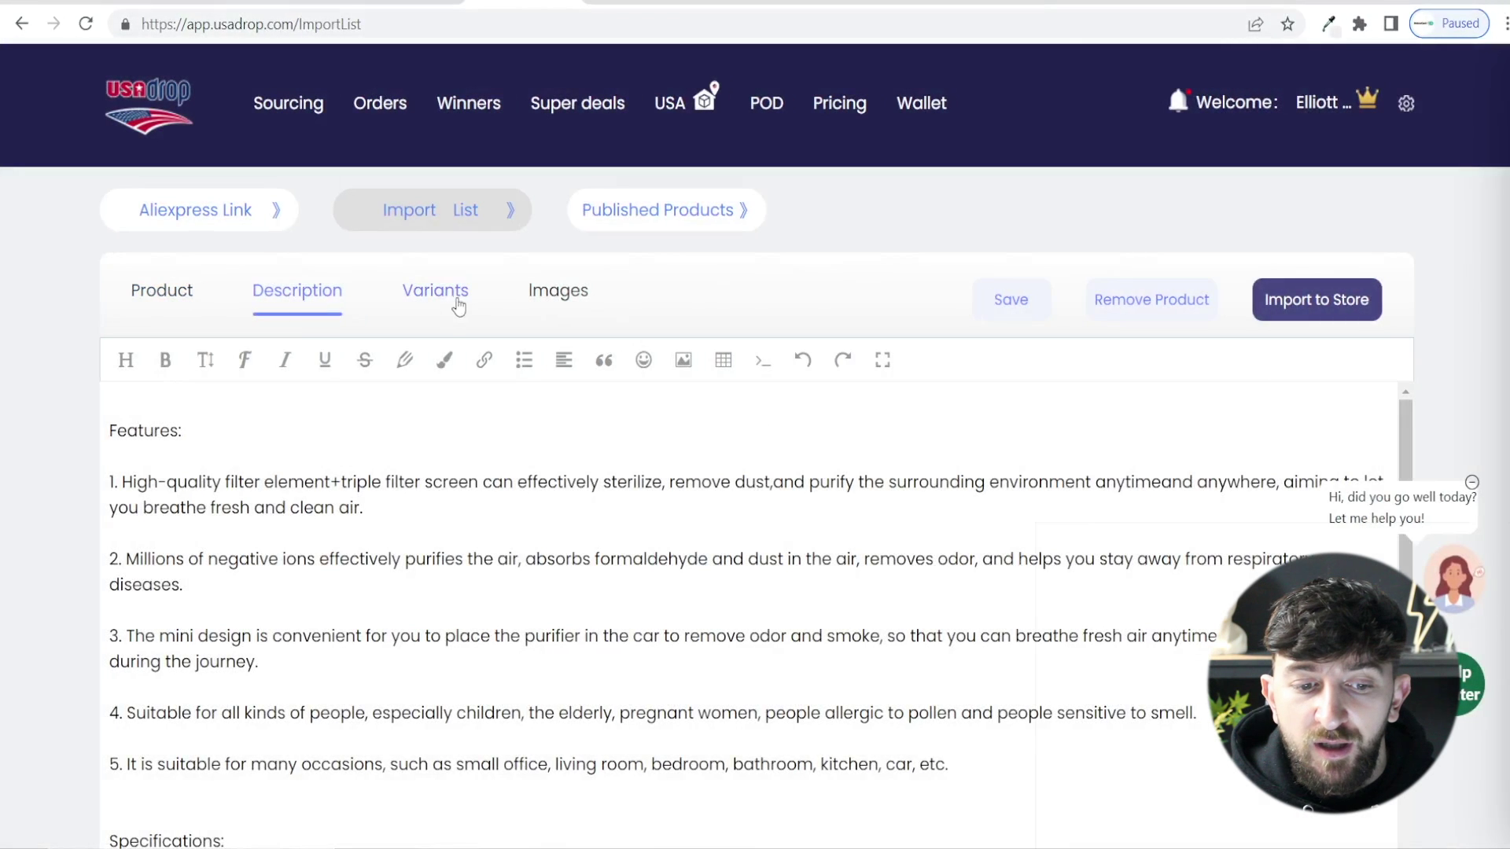
click(443, 292)
scroll(645, 449, down, 2)
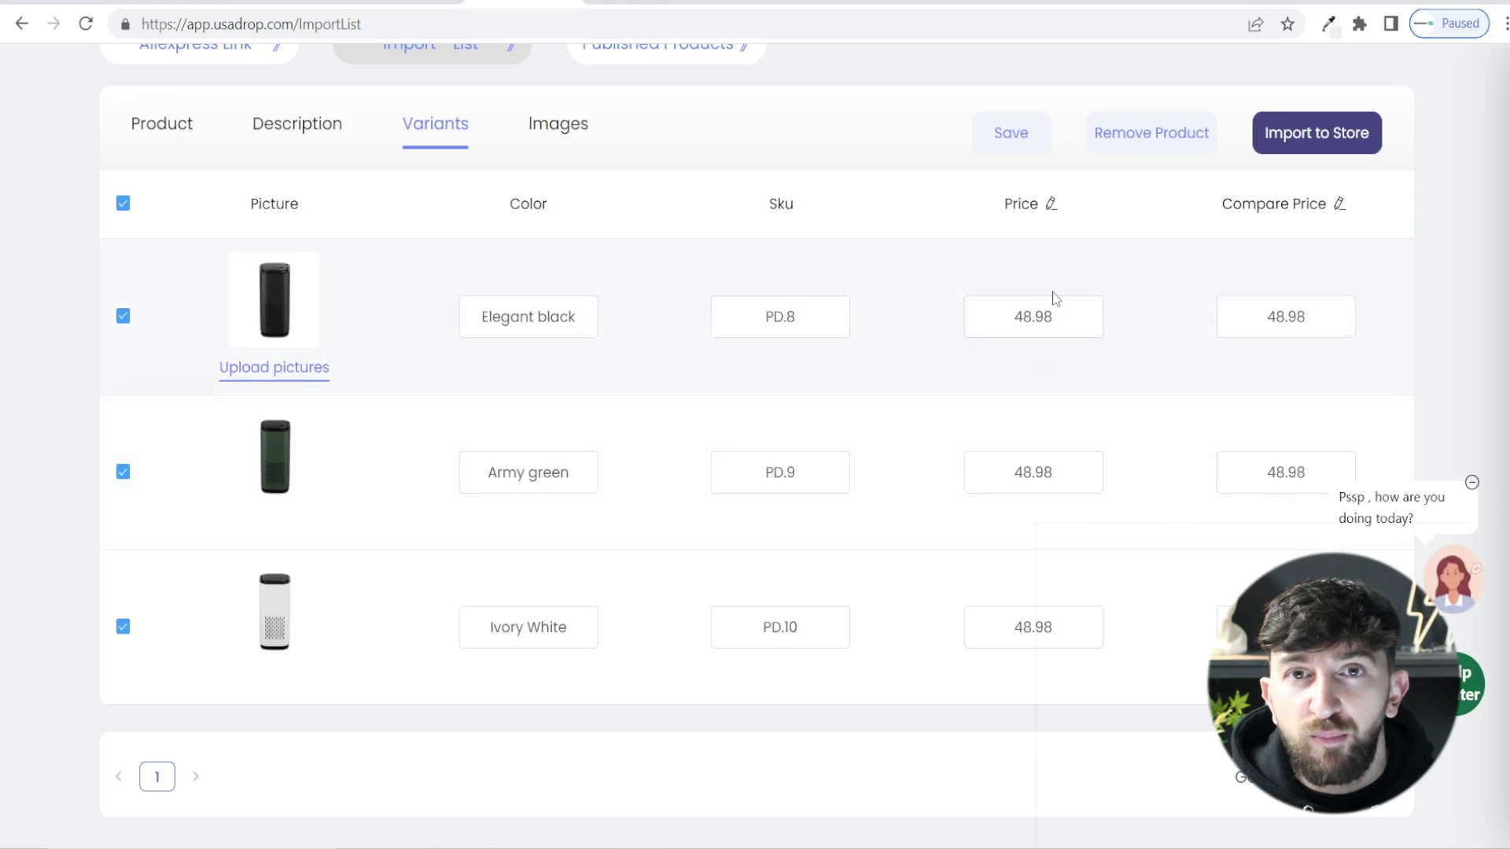
click(1051, 208)
click(988, 339)
text(49.99)
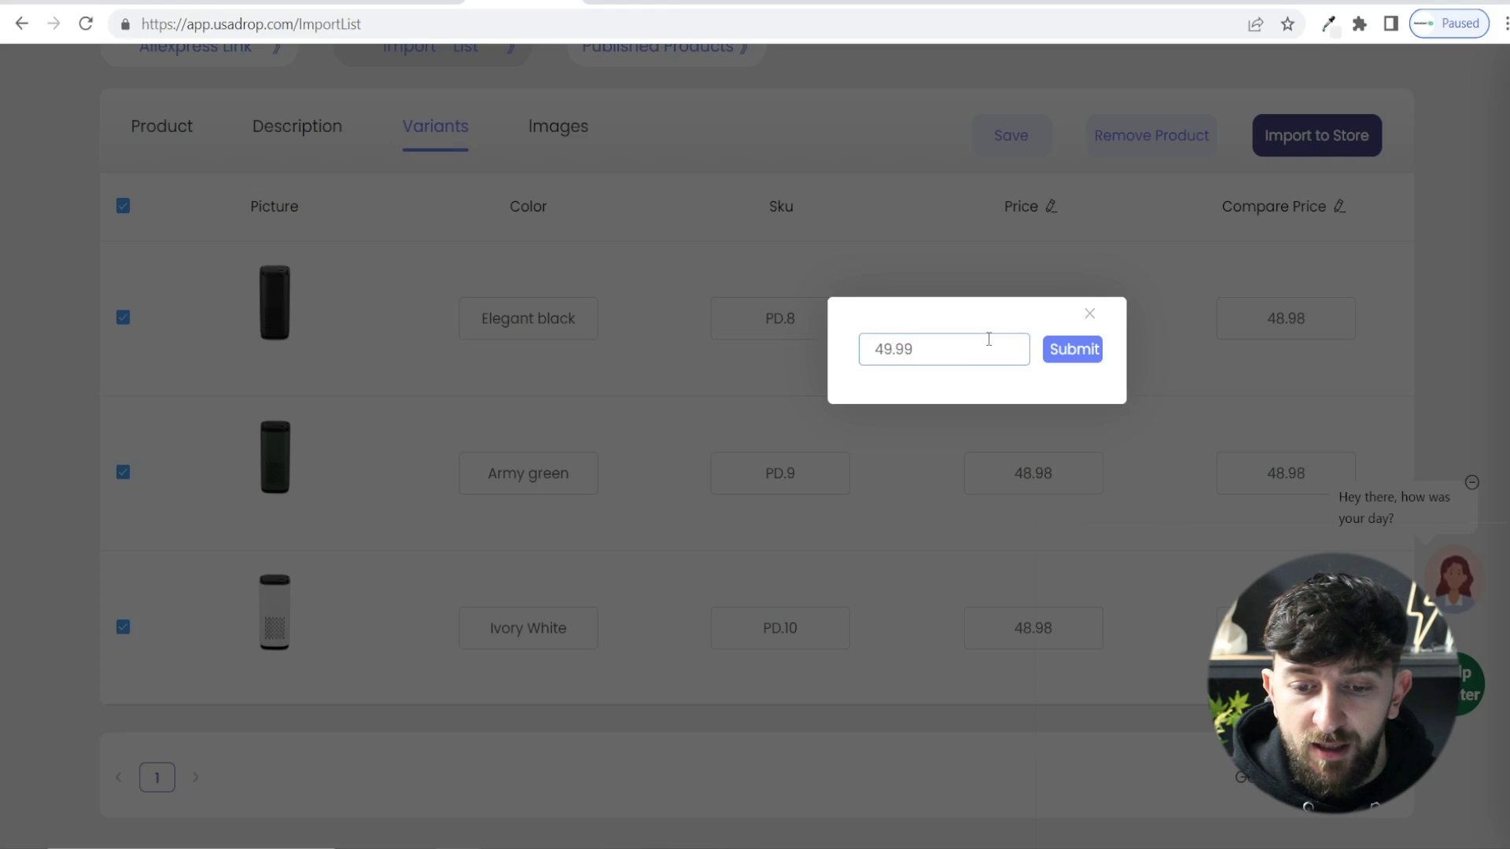
click(1070, 359)
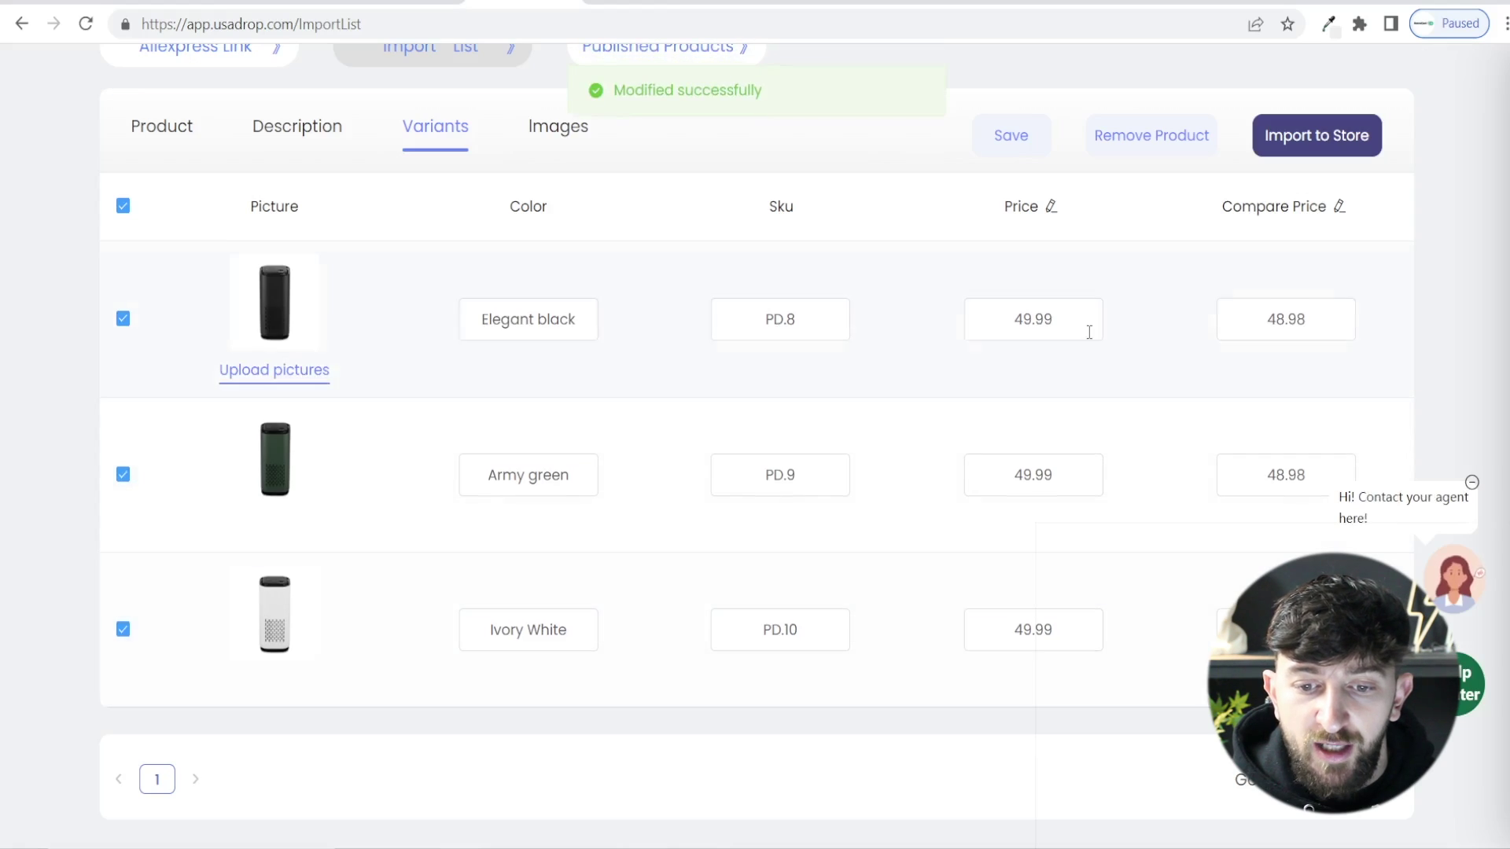
Step: Check the air purifier's product images and open the store selection for its import, closing it without confirming
scroll(998, 401, up, 2)
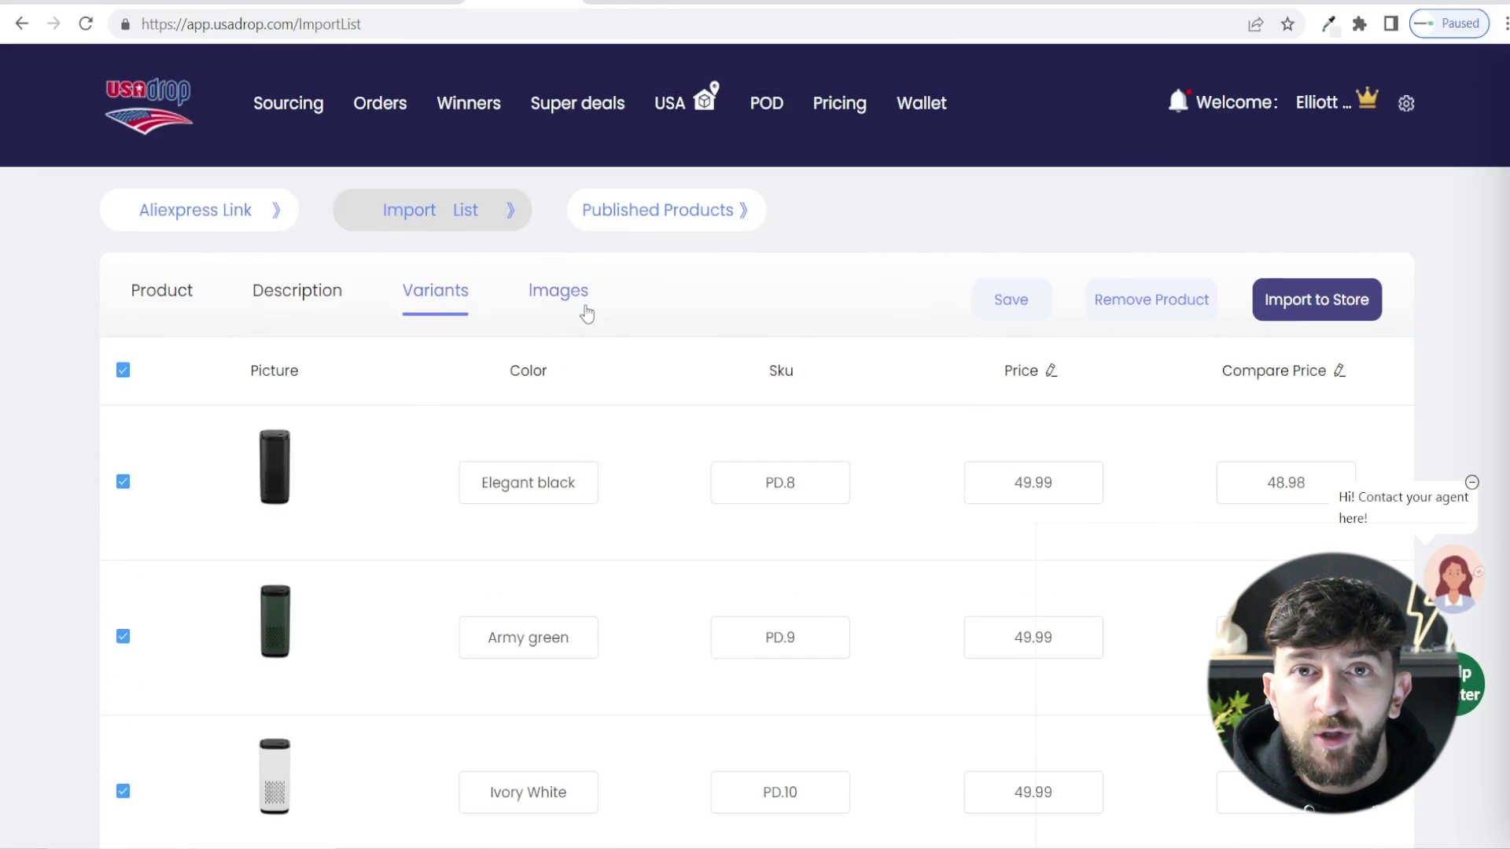
click(582, 299)
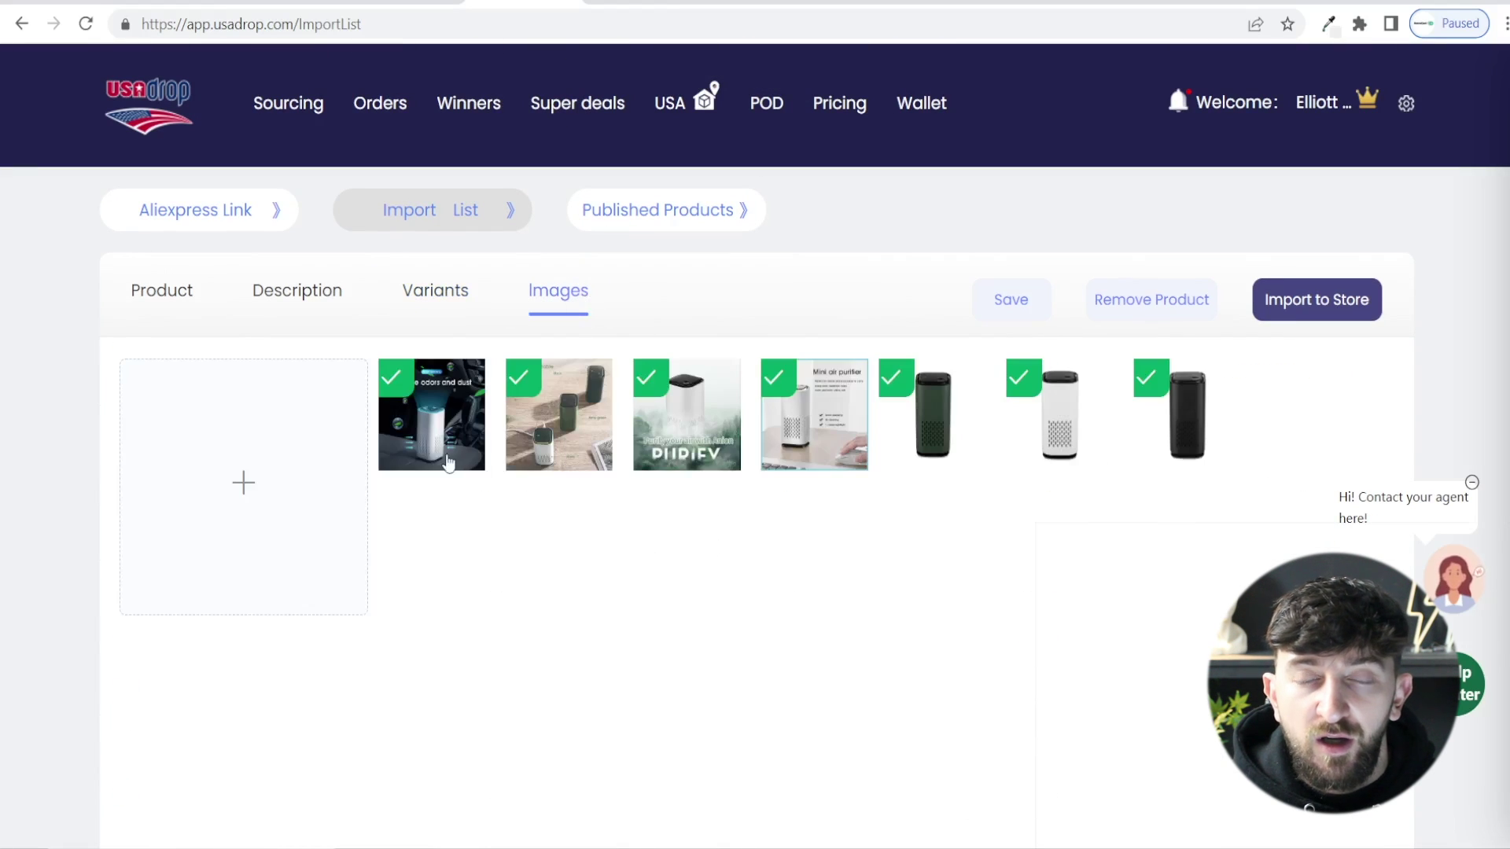
click(1297, 313)
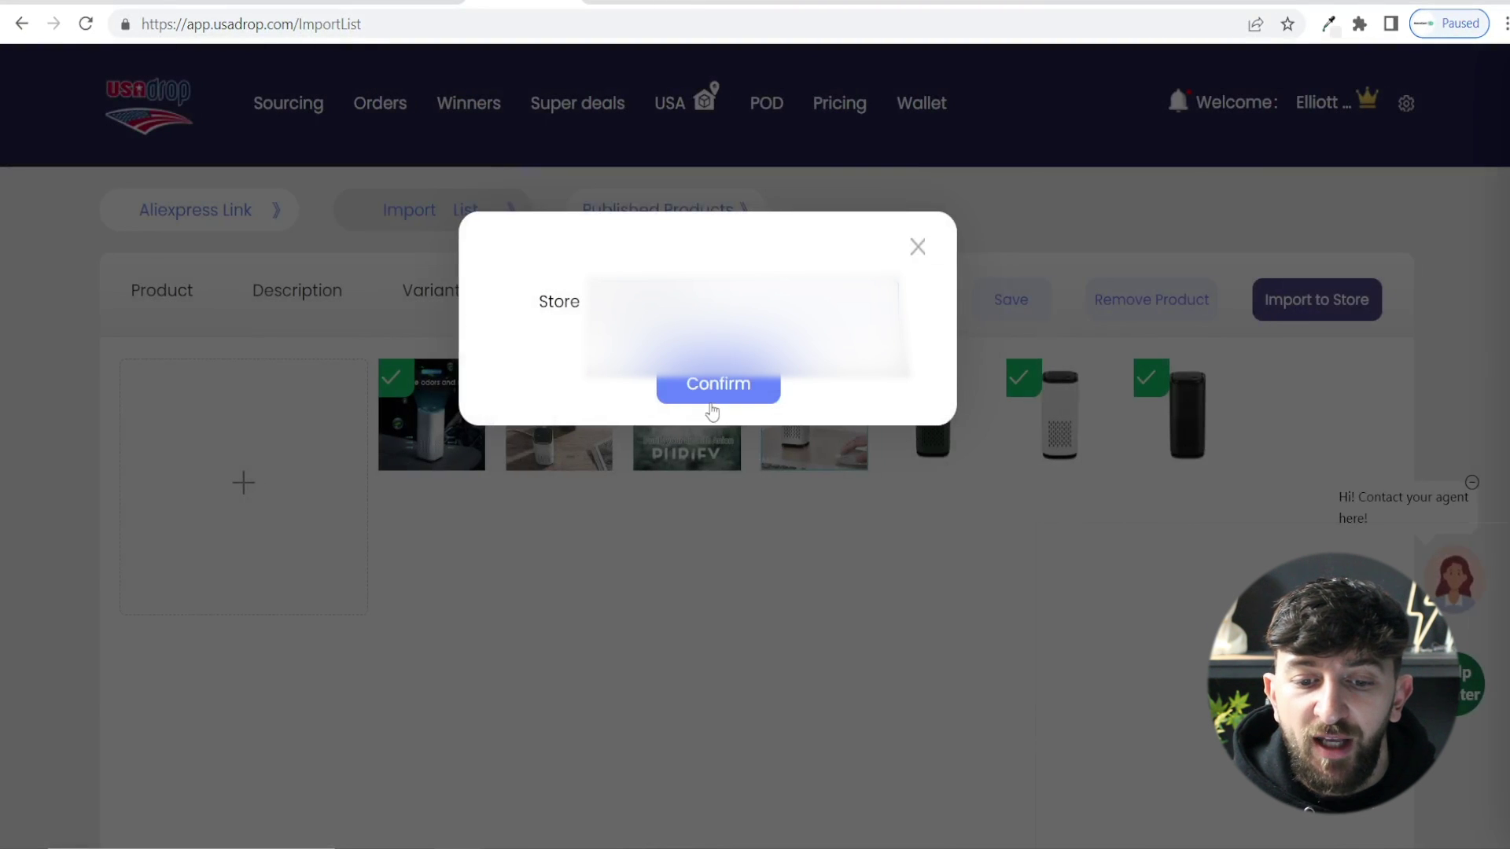
click(918, 248)
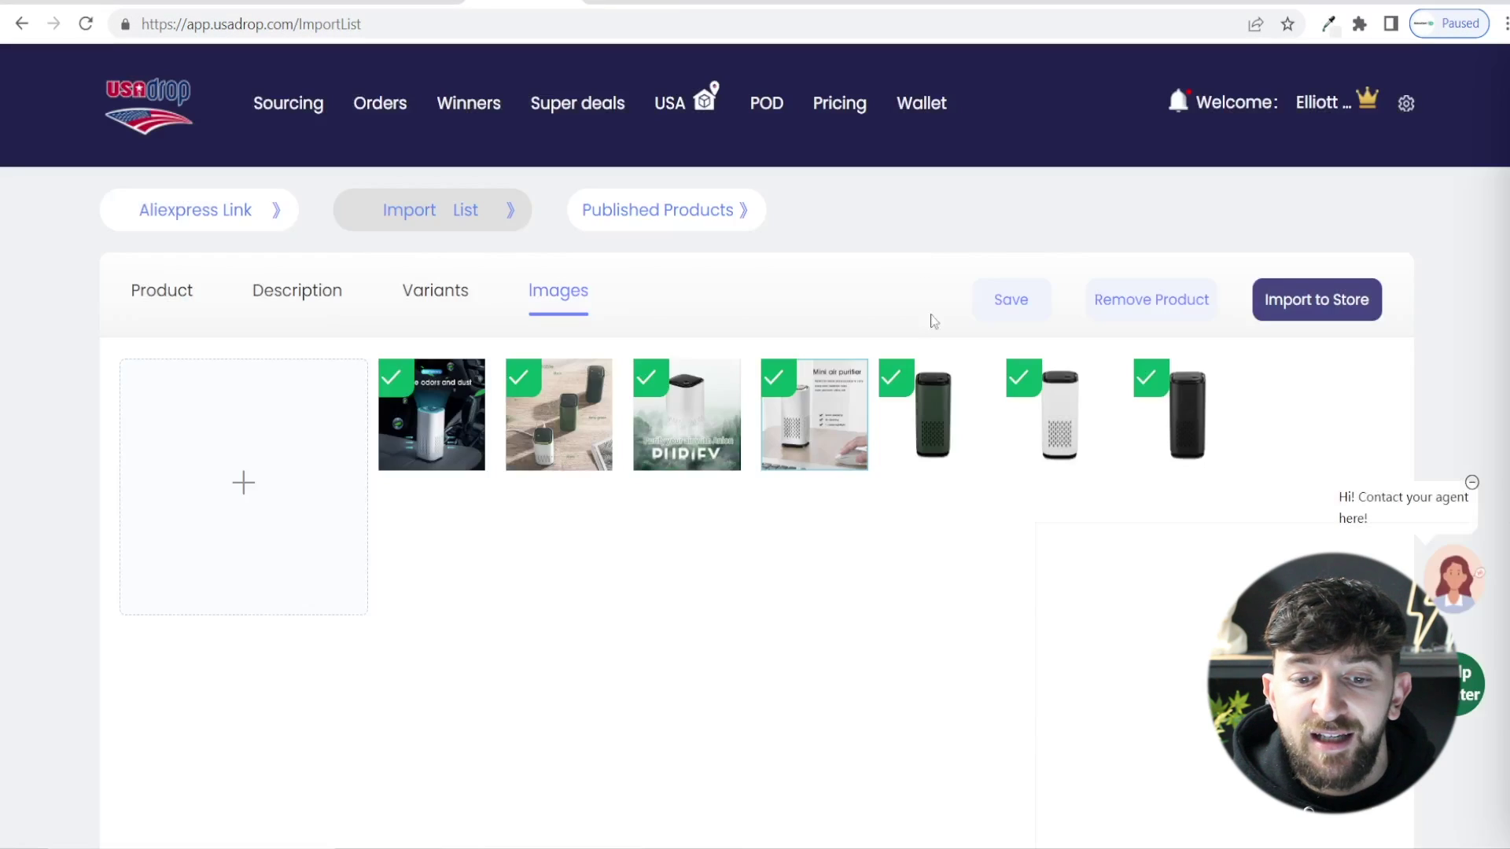
Step: Browse this month's and this week's winning products in the Winners catalog
click(464, 106)
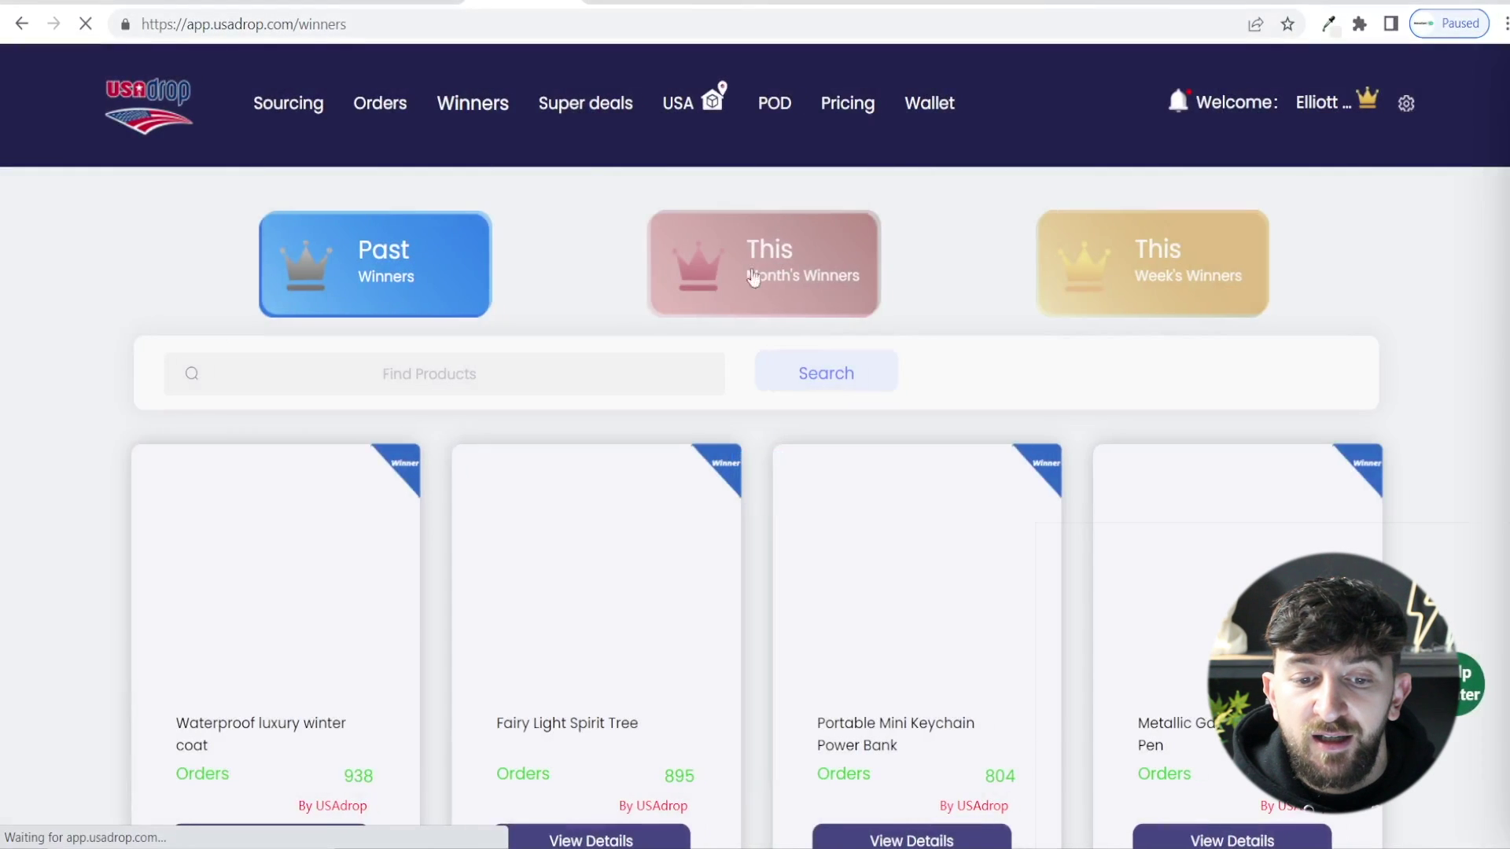
click(747, 250)
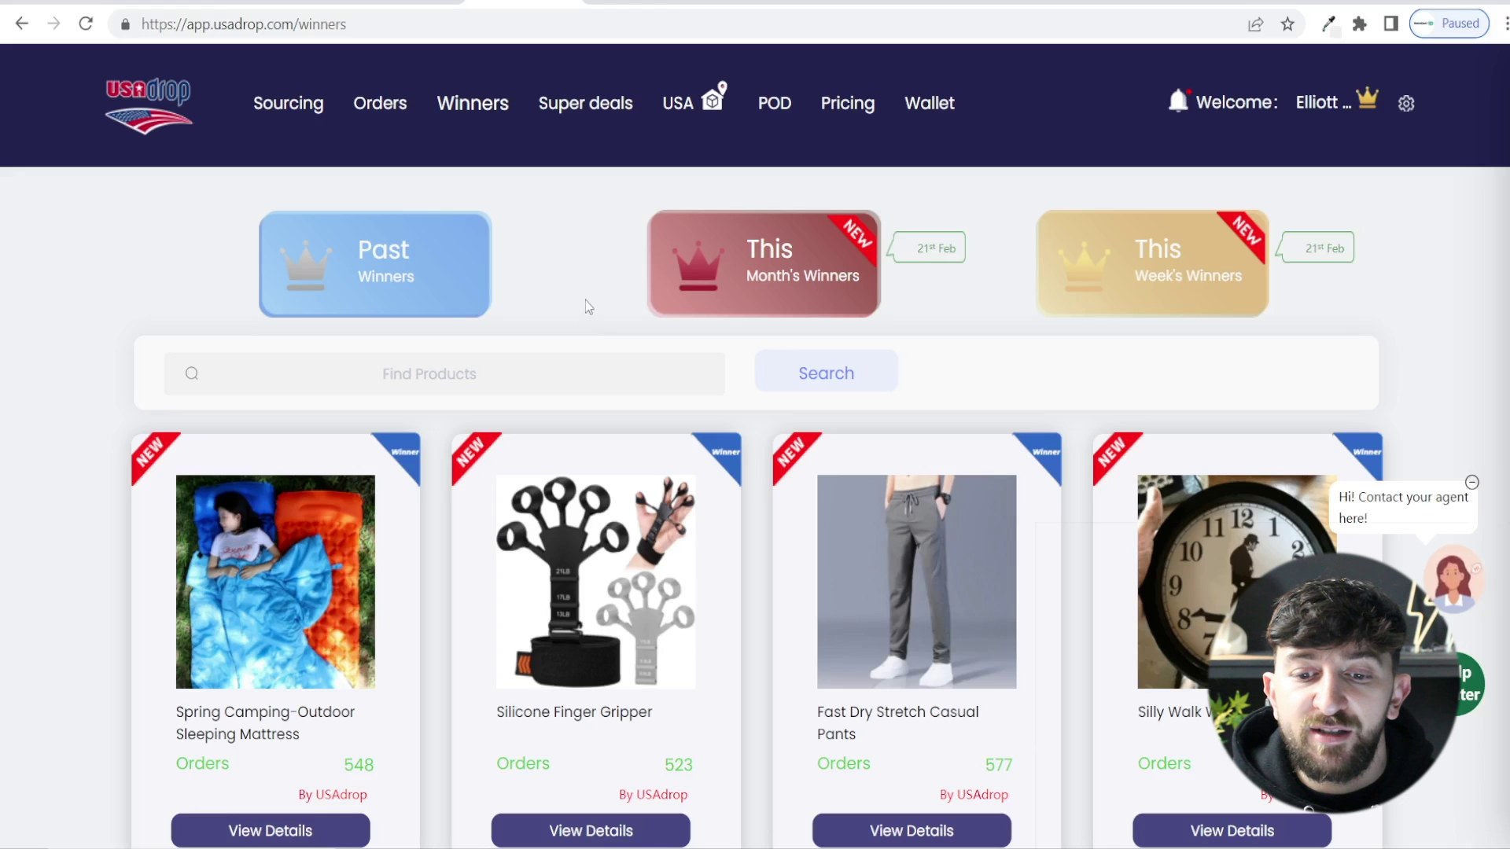
click(1161, 277)
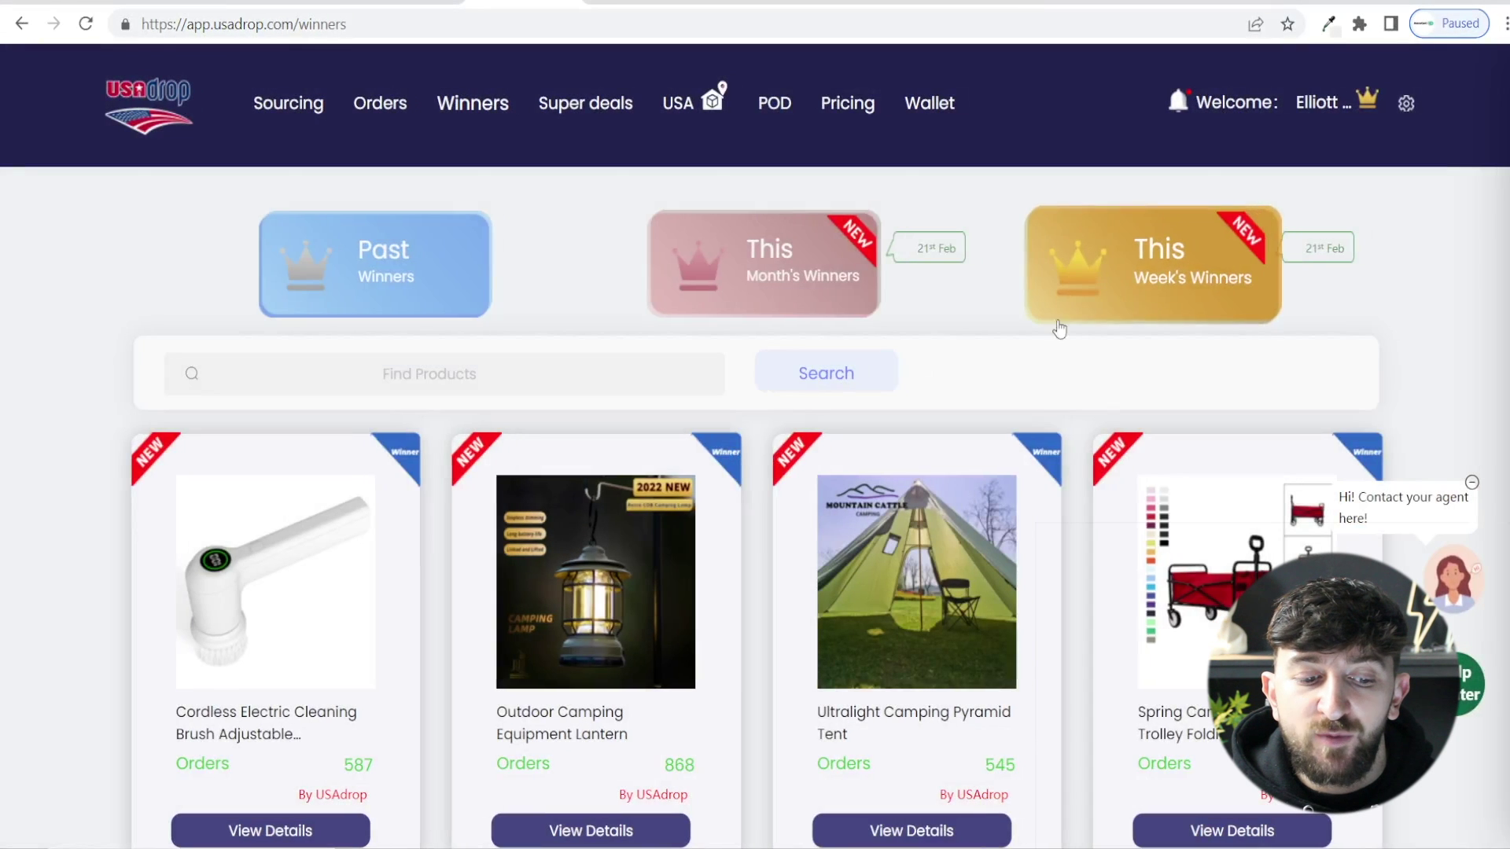
scroll(946, 361, down, 1)
scroll(945, 361, down, 6)
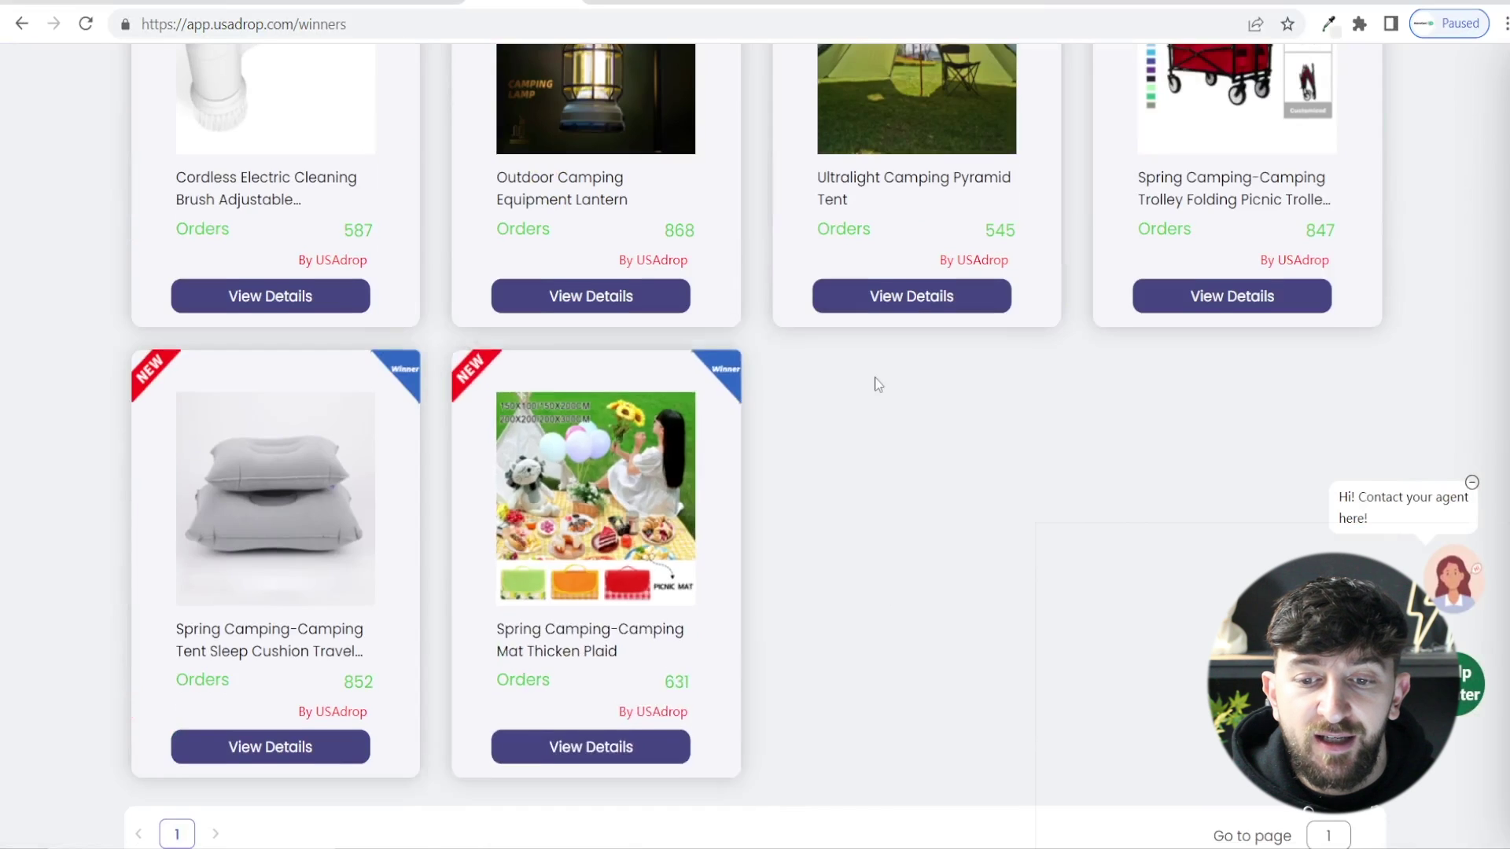
scroll(860, 375, up, 3)
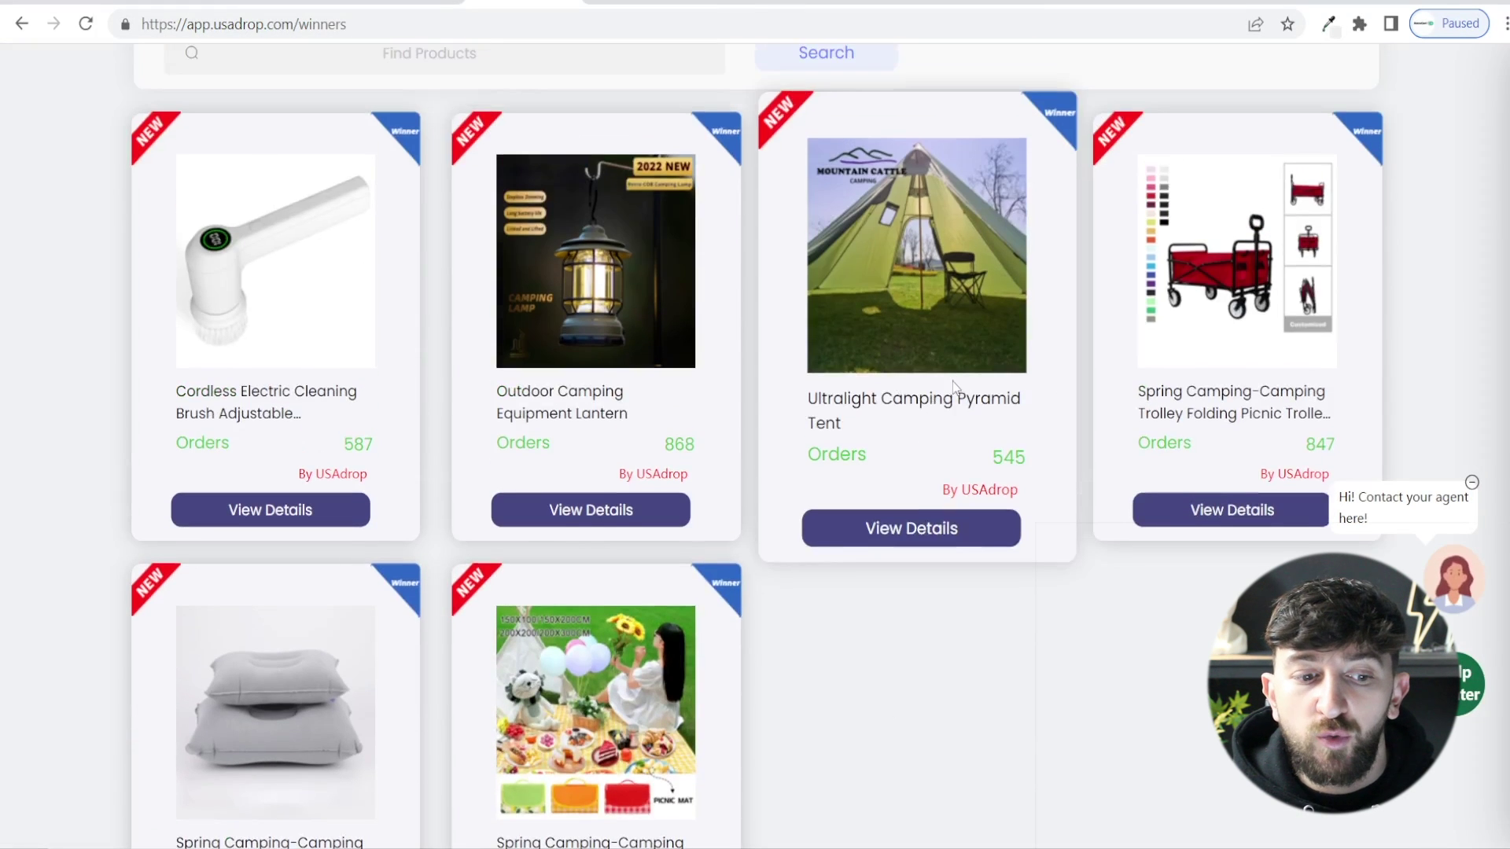
scroll(954, 385, up, 5)
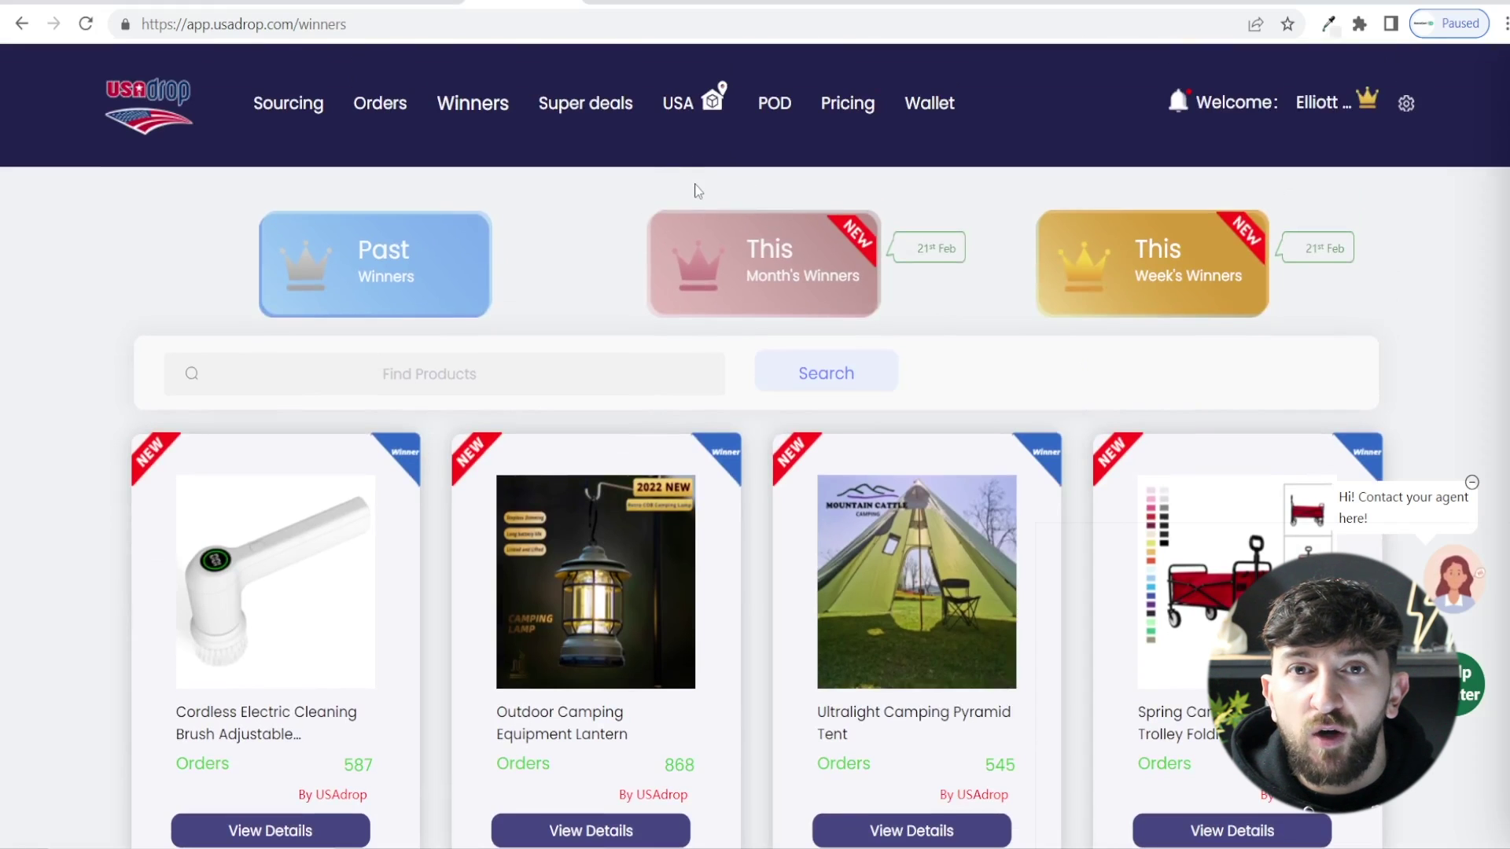
Step: Browse the first four pages of products in the USA warehouse catalog
click(681, 108)
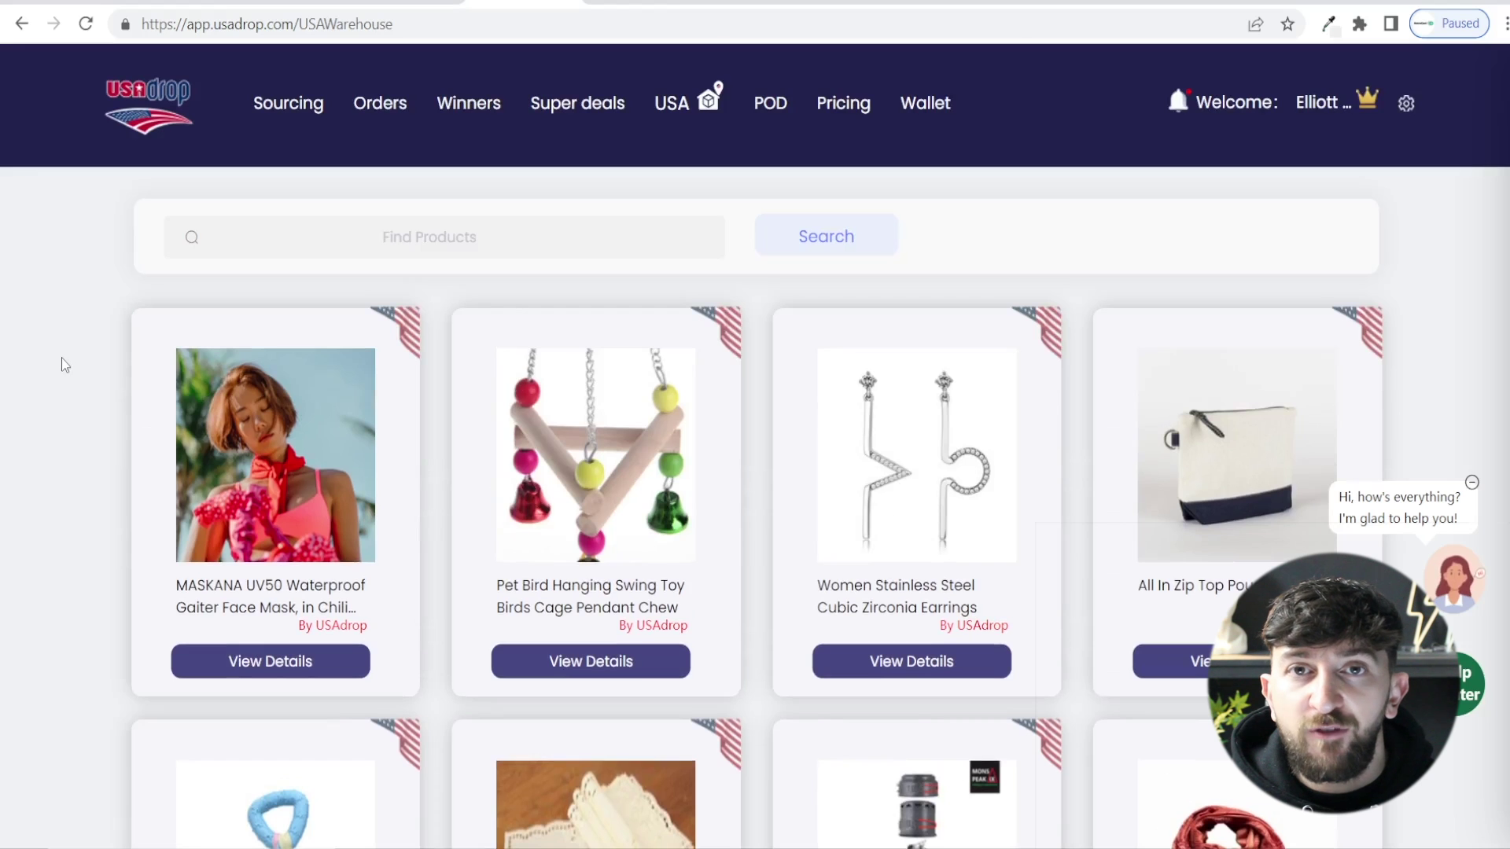
scroll(63, 360, down, 3)
scroll(63, 346, down, 2)
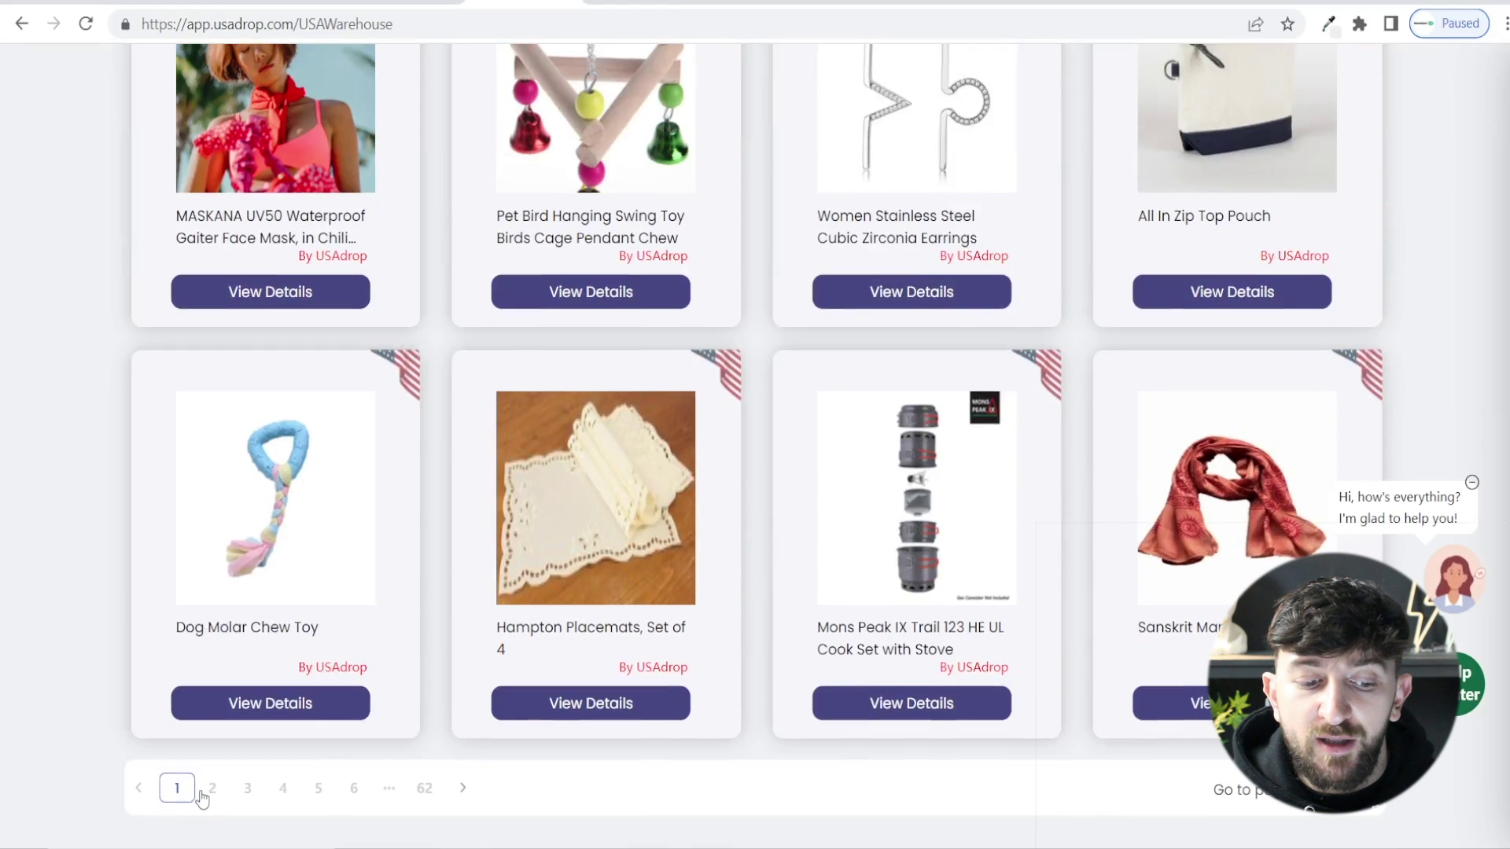
click(211, 789)
scroll(14, 469, up, 4)
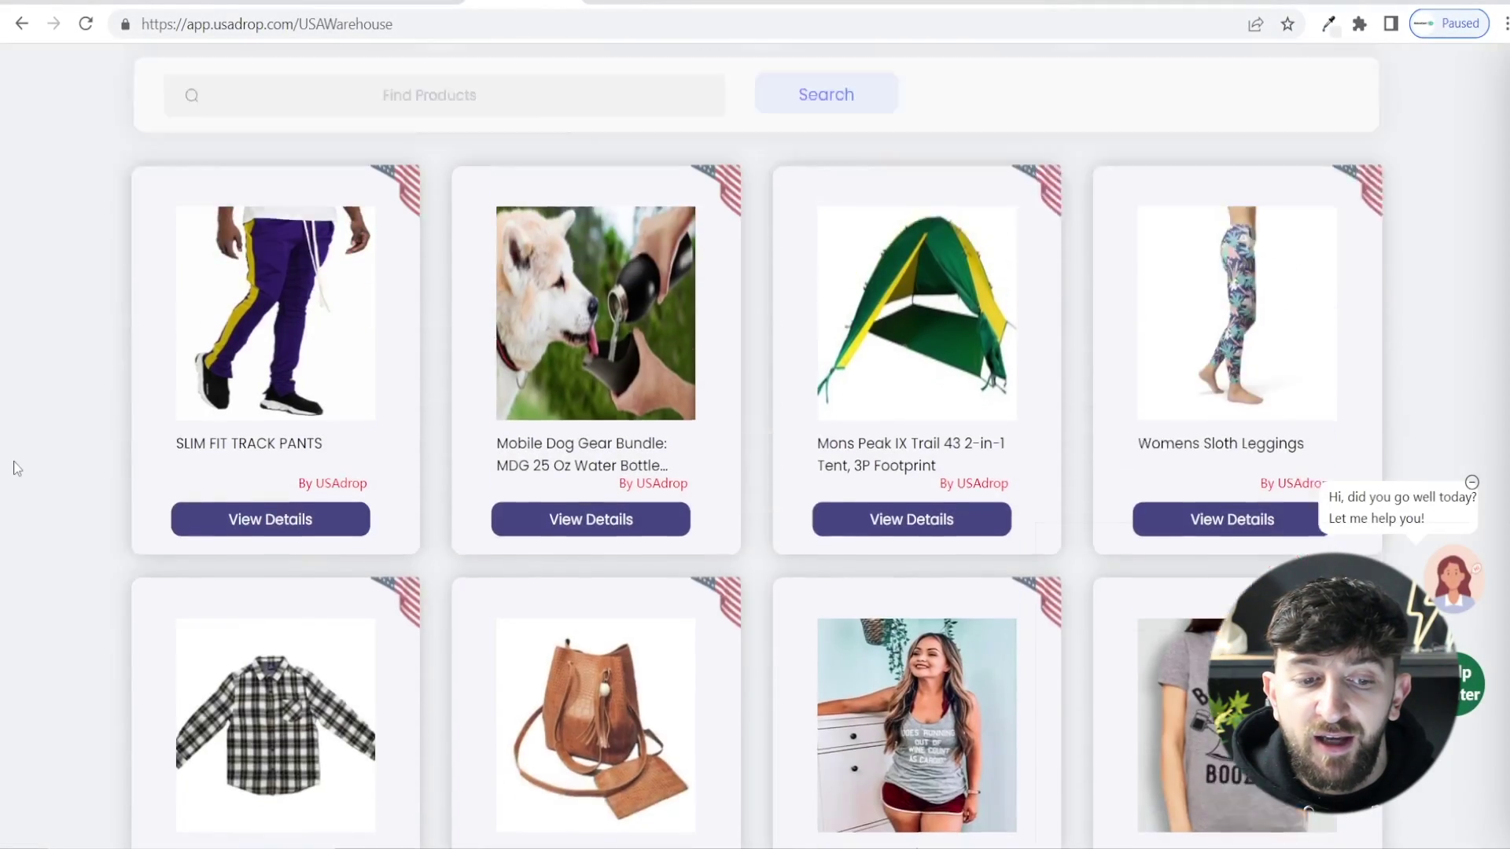
scroll(14, 469, down, 4)
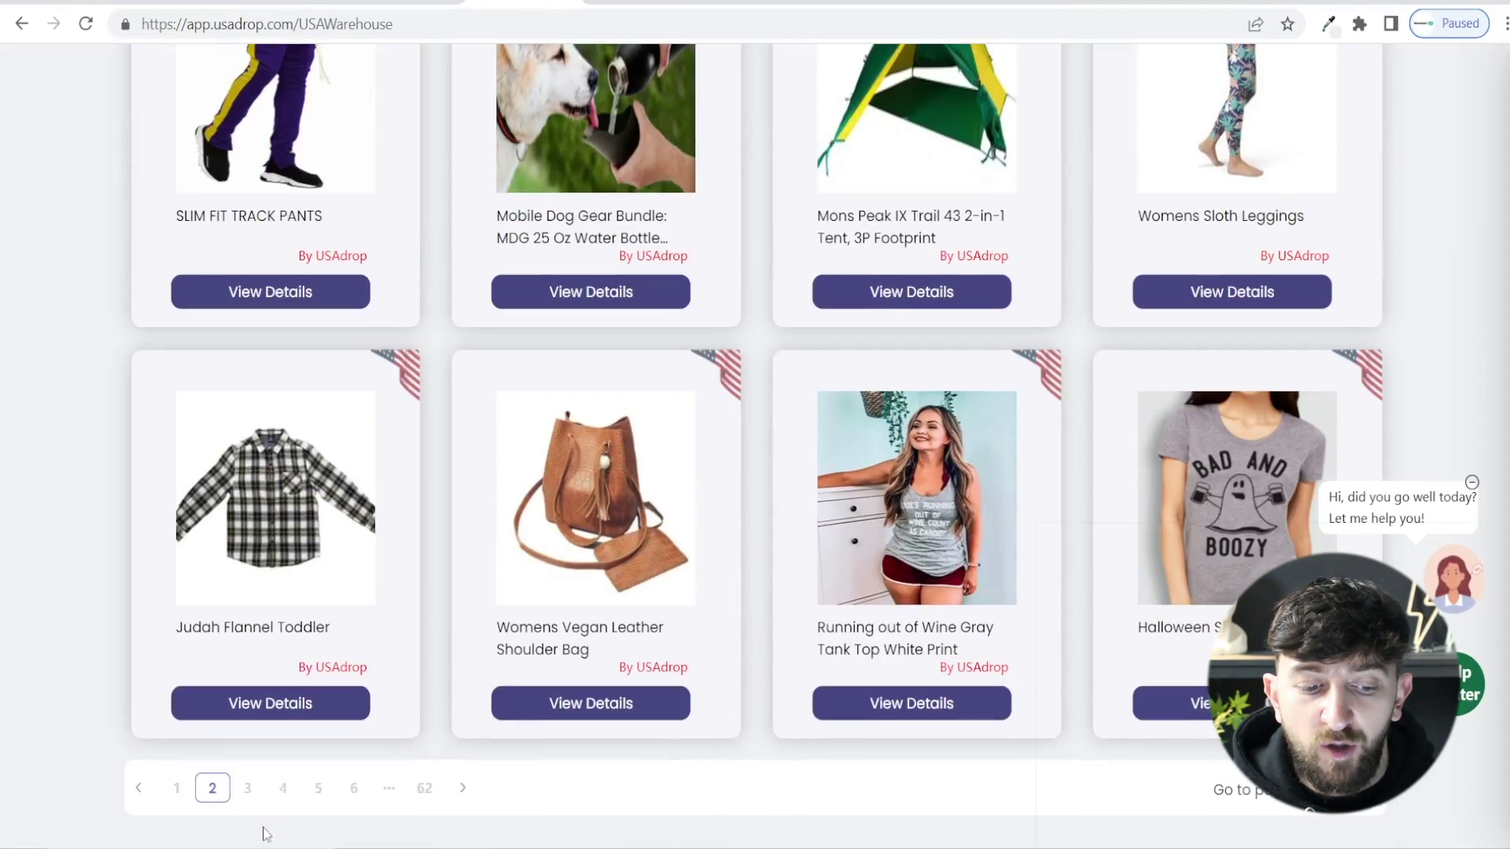
click(247, 789)
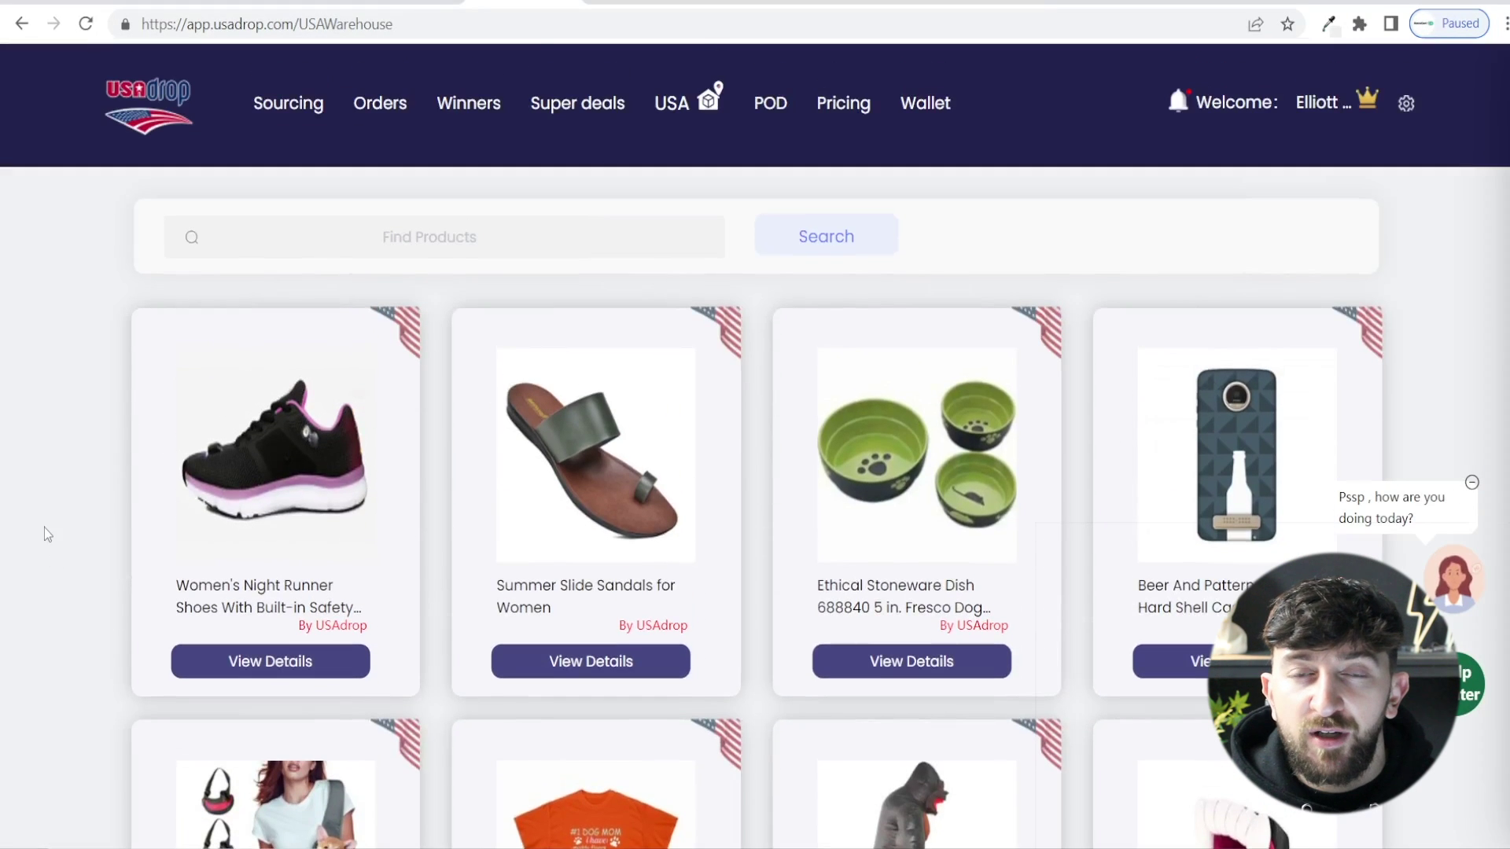
scroll(44, 527, down, 4)
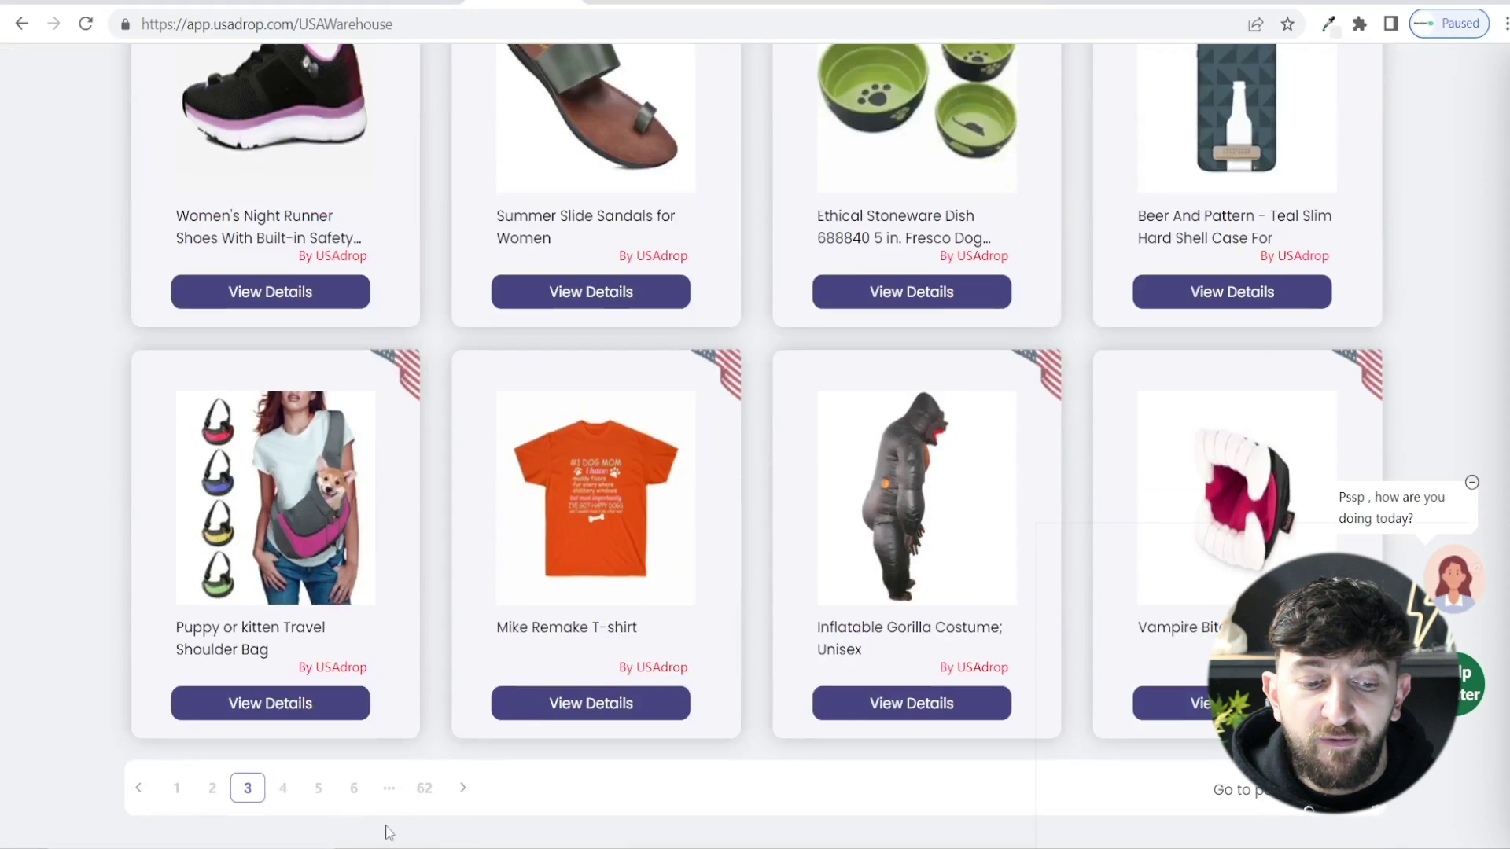
click(280, 796)
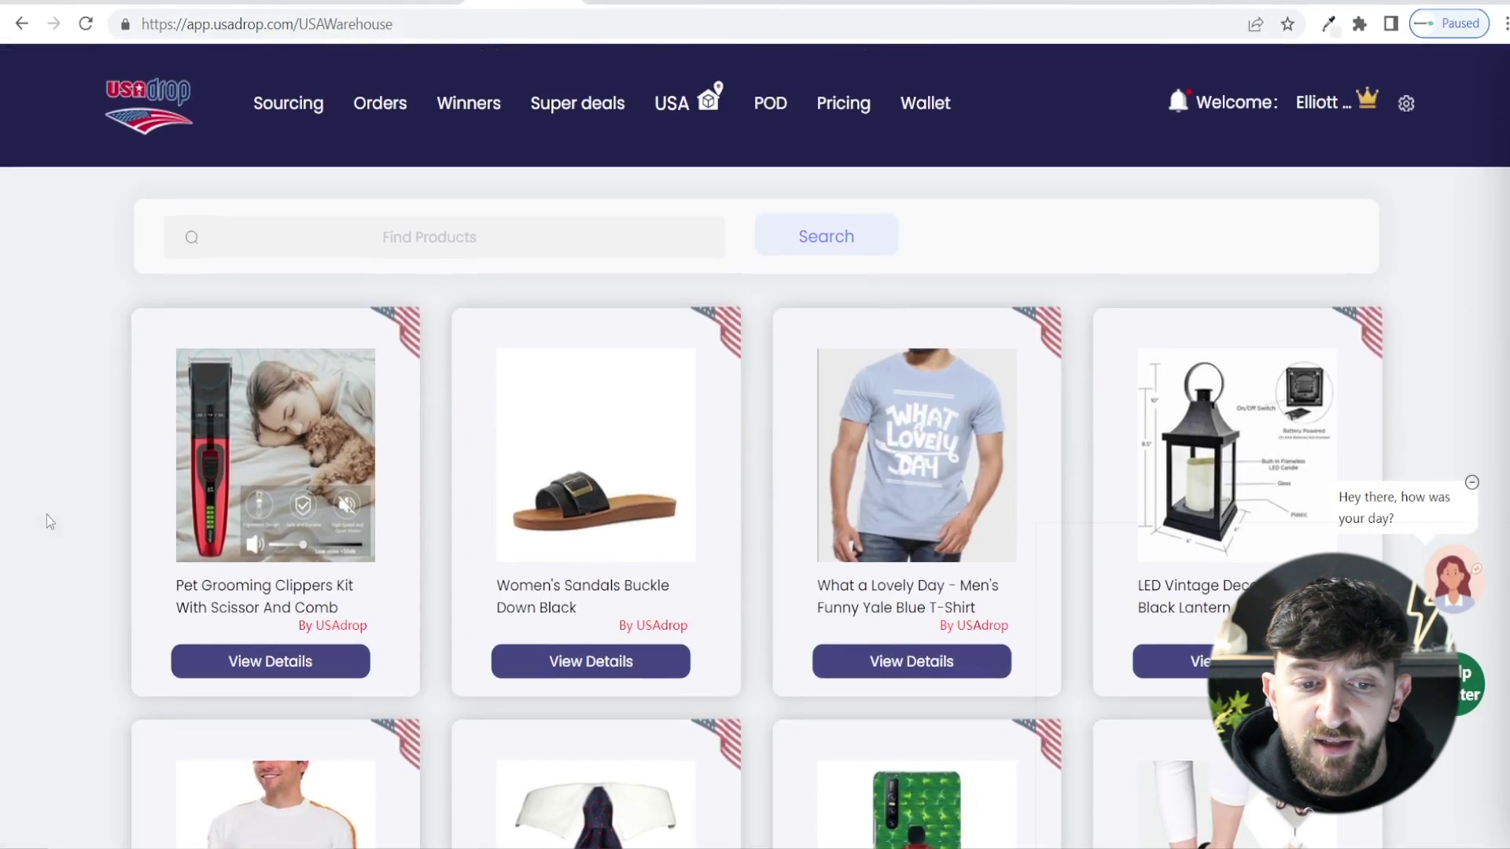
Step: Look through the Super deals products and view the print-on-demand (POD) catalog
click(585, 105)
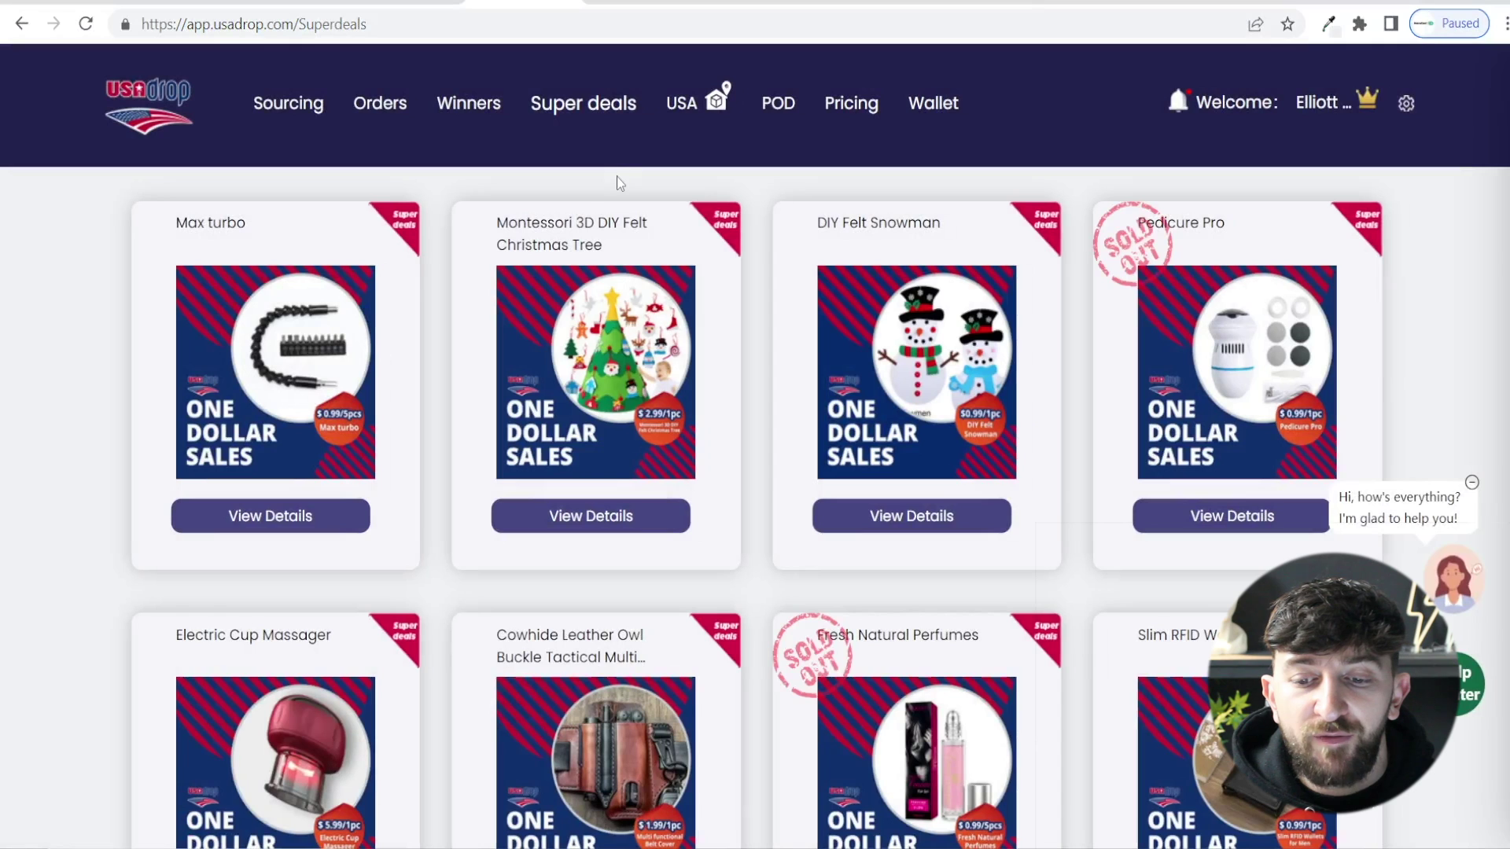
scroll(620, 176, down, 3)
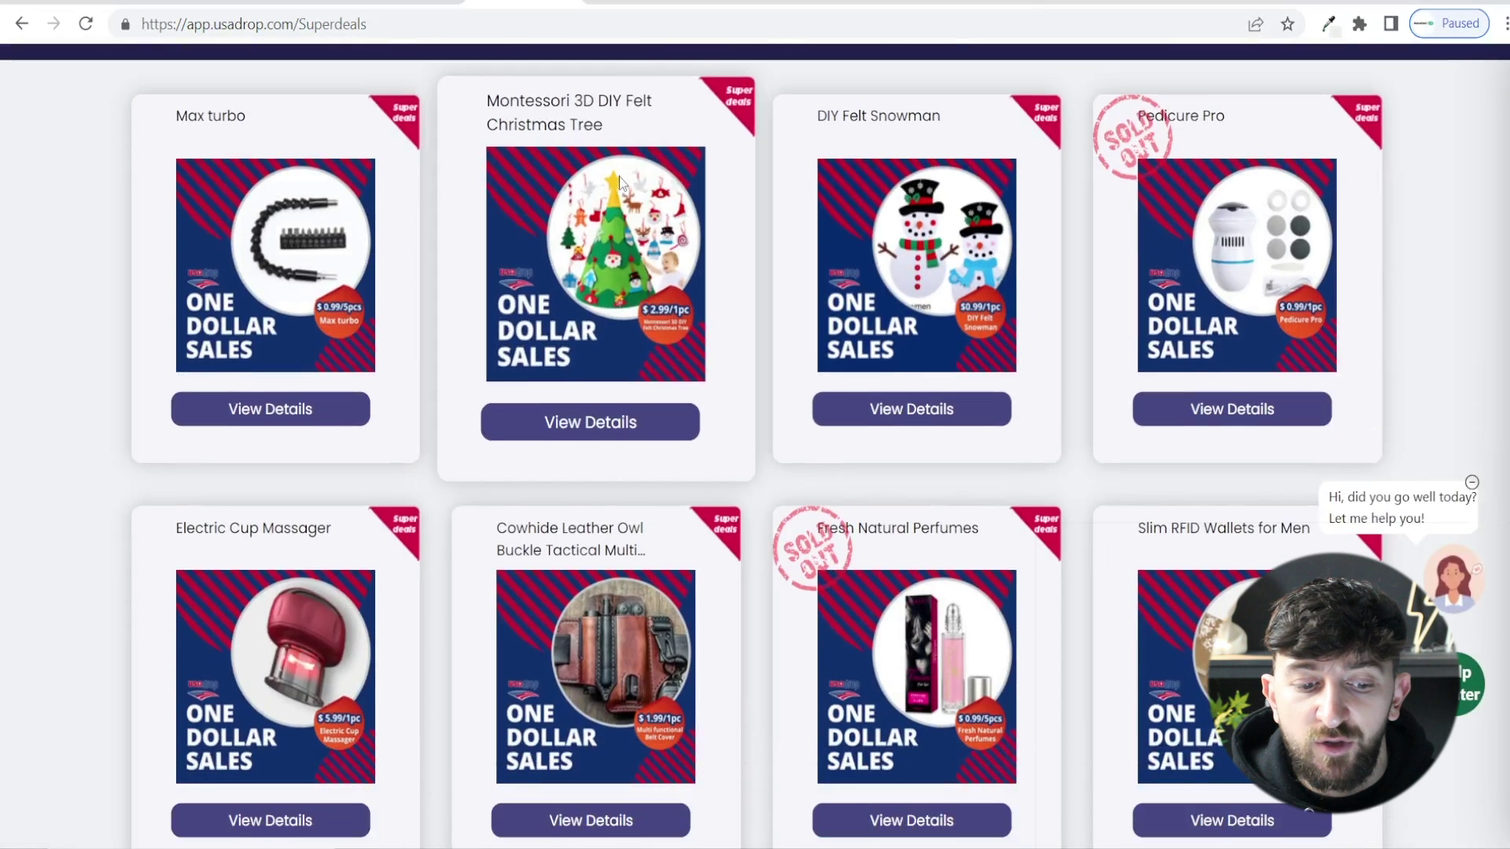
scroll(598, 440, up, 3)
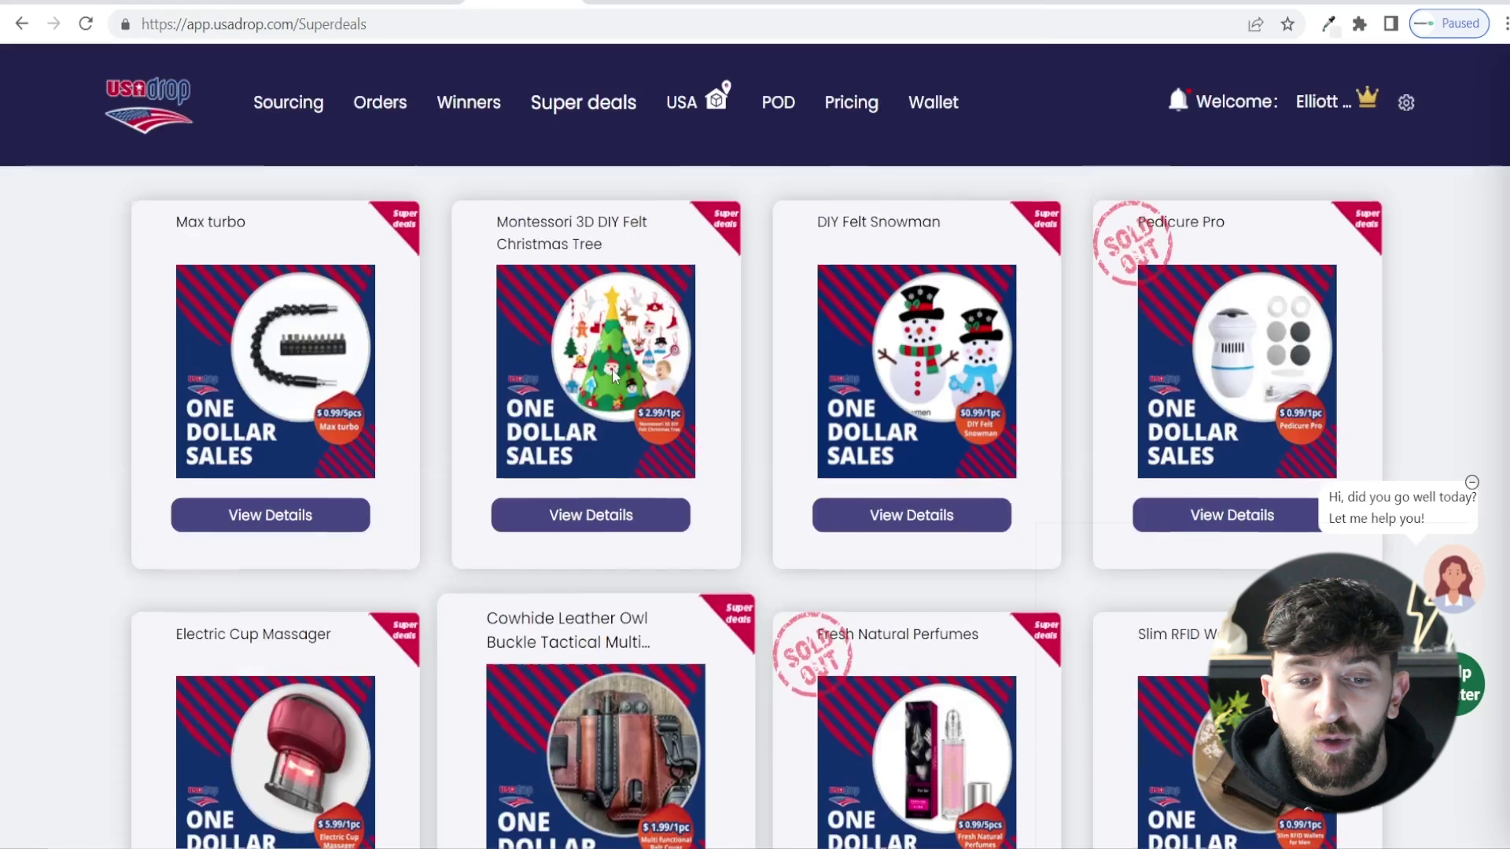
click(783, 106)
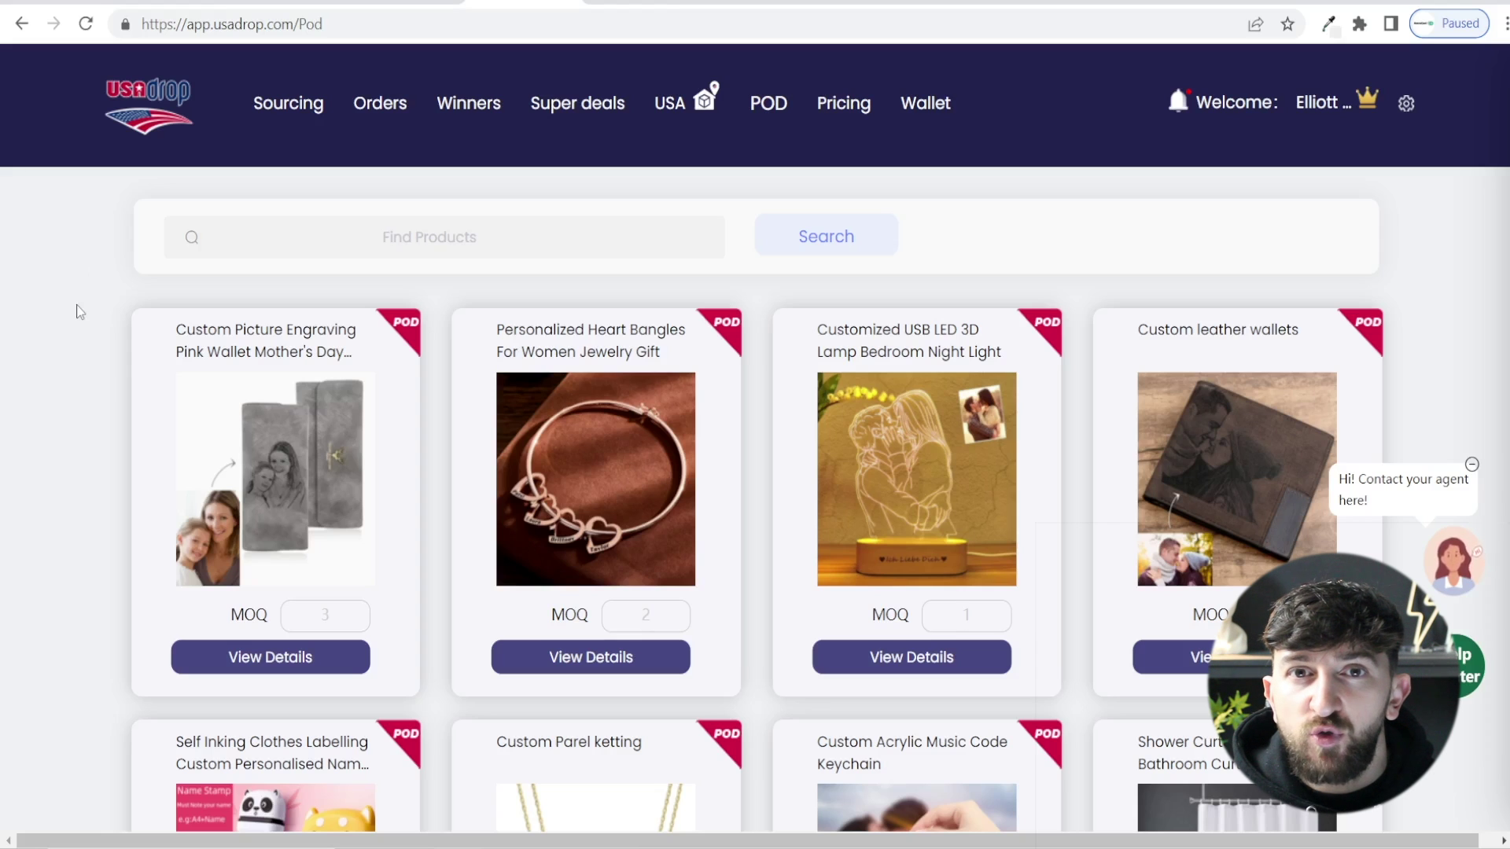
Step: Start an AliExpress sourcing request with the product link copied from the 6 inch 11-Tone Steel Tongue Drum's AliExpress page
click(296, 104)
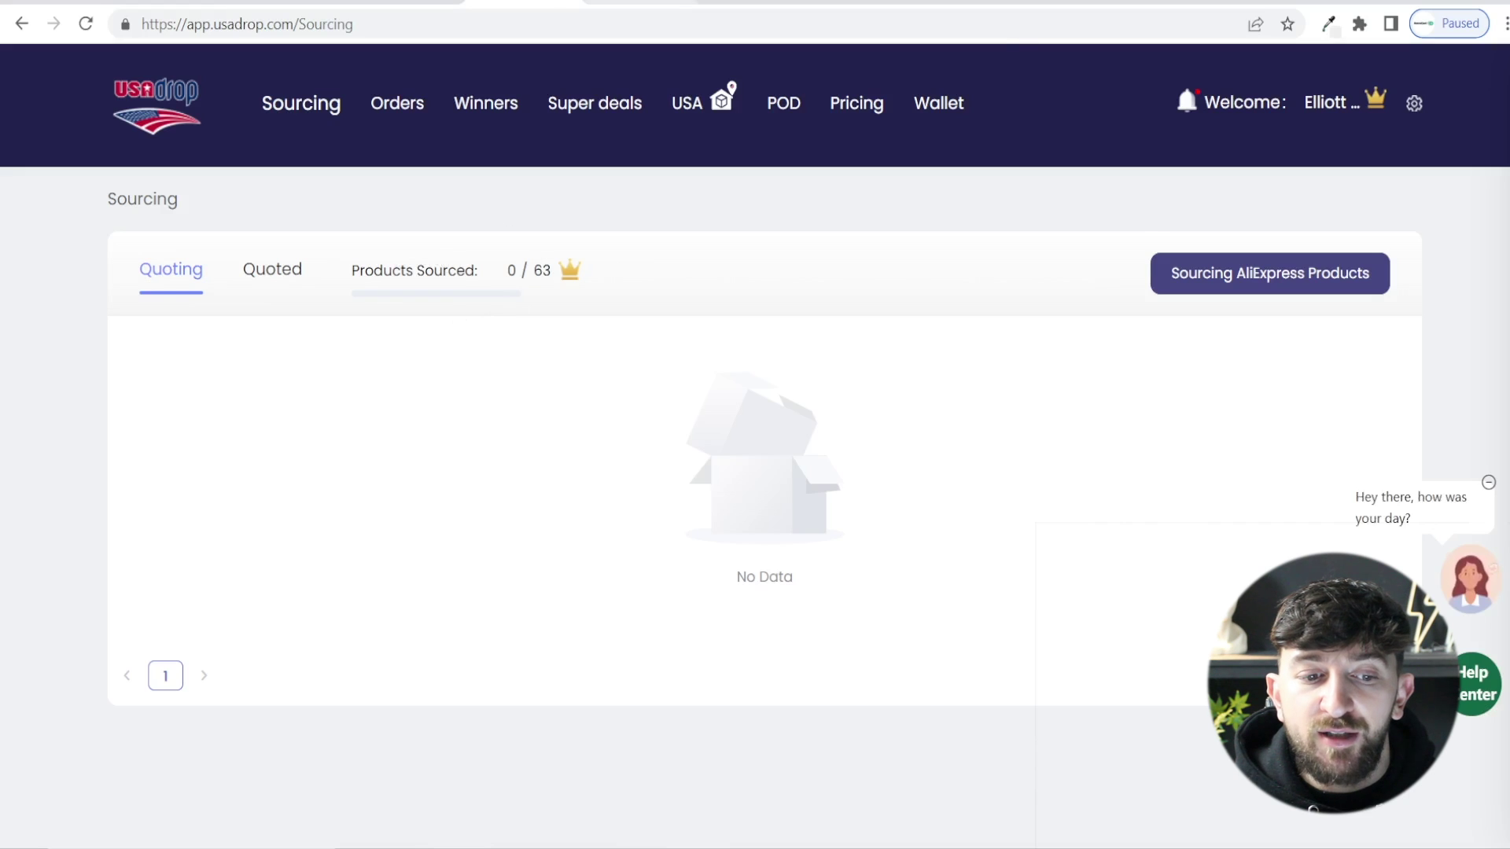
key(ctrl+Tab)
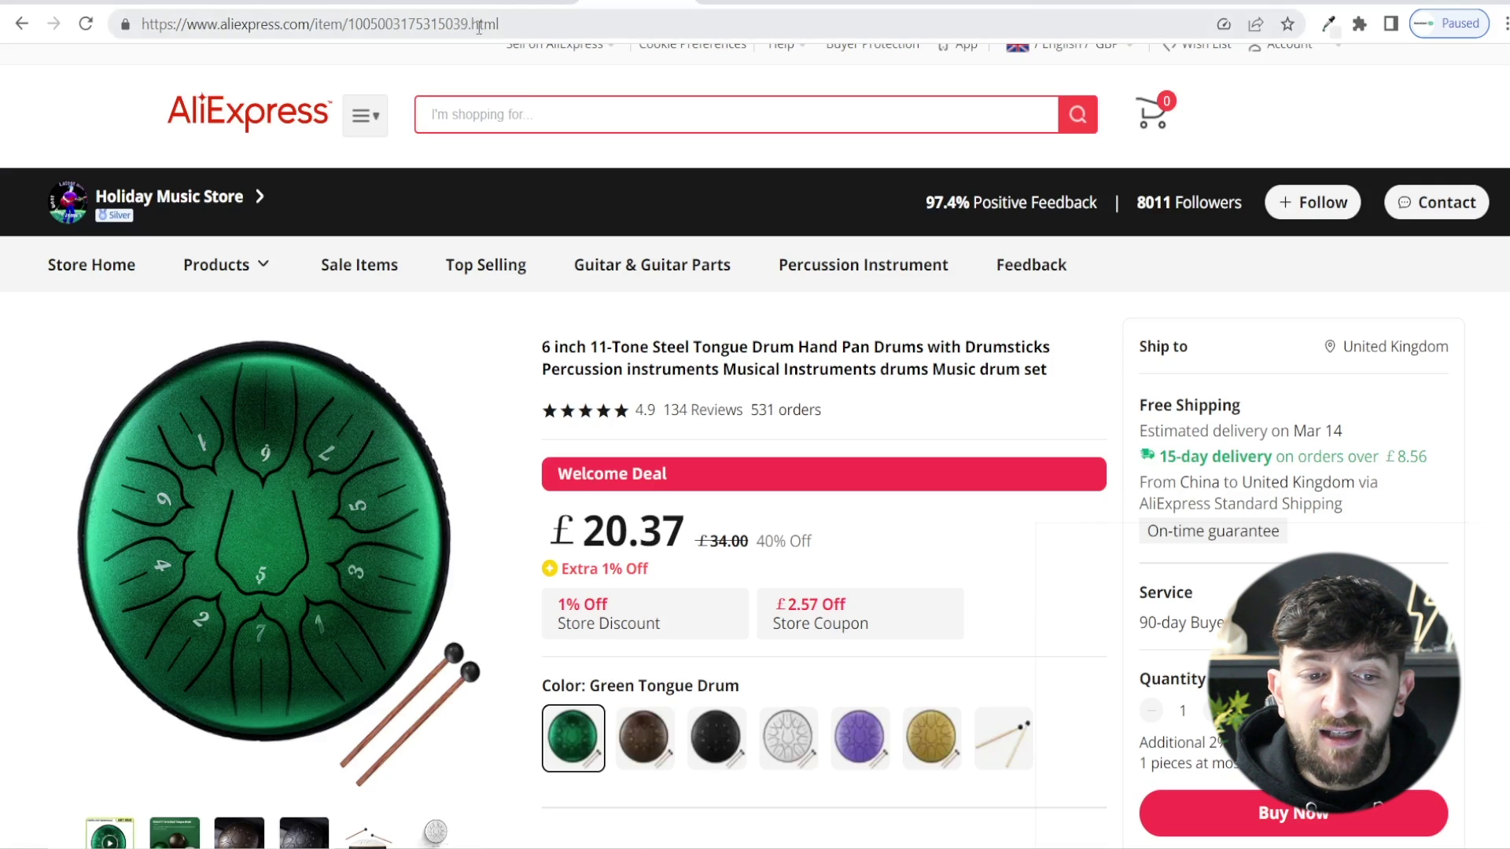
click(423, 25)
key(ctrl+c)
key(ctrl+shift+Tab)
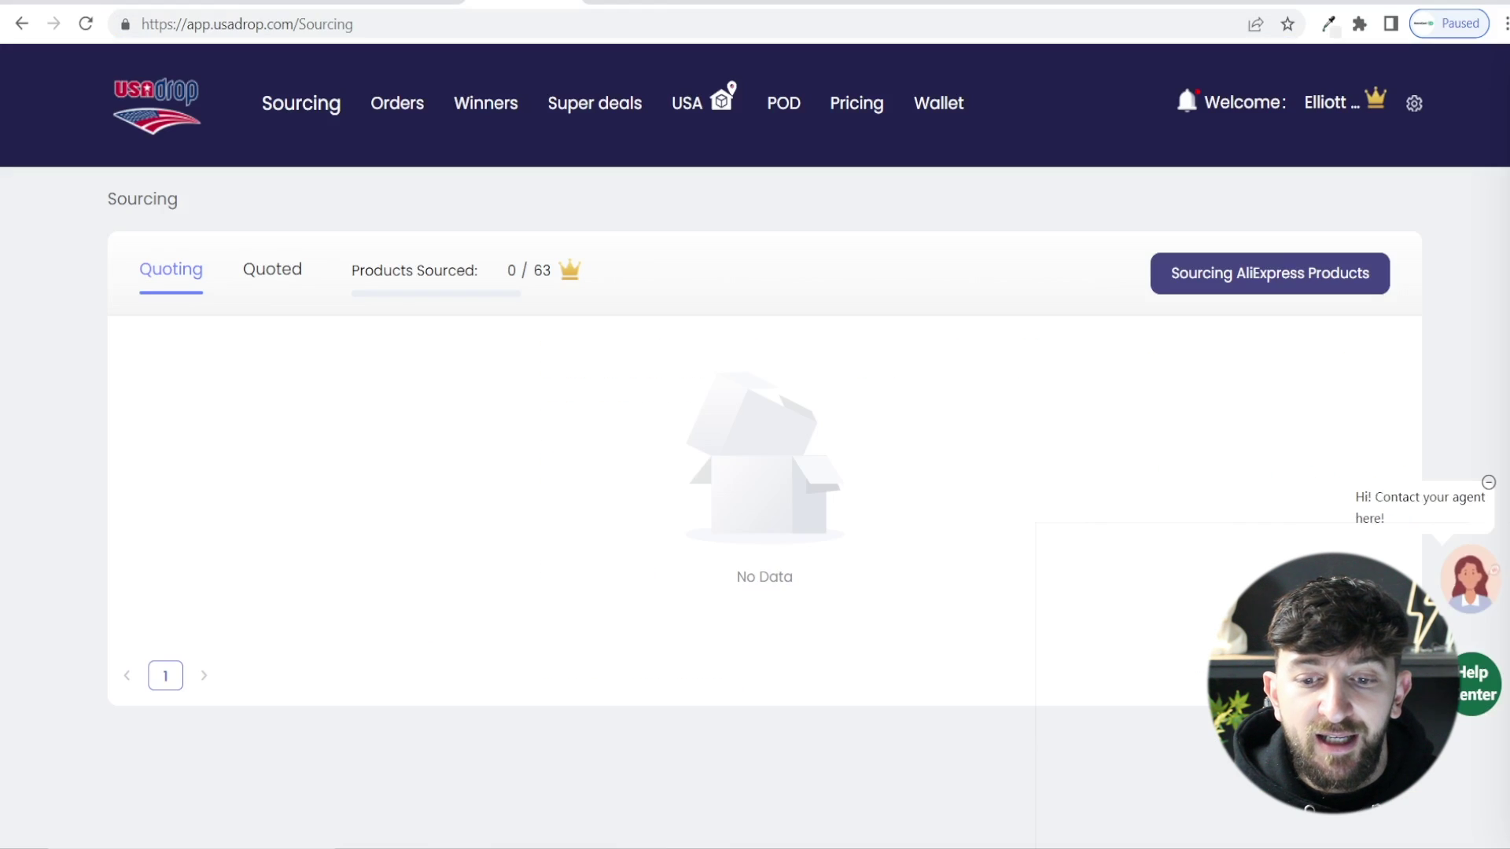
click(1224, 275)
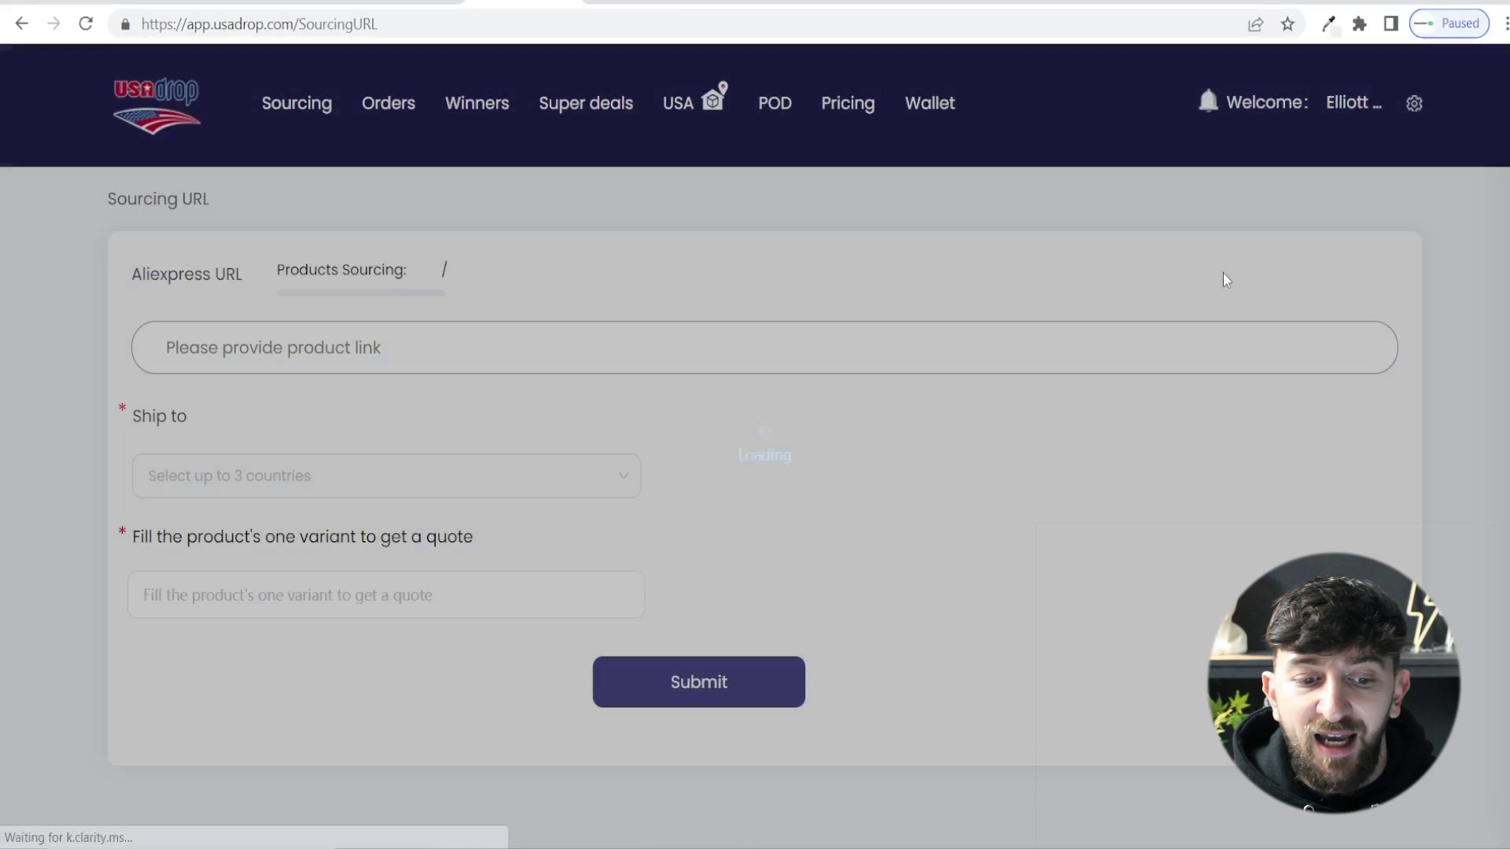
key(ctrl+v)
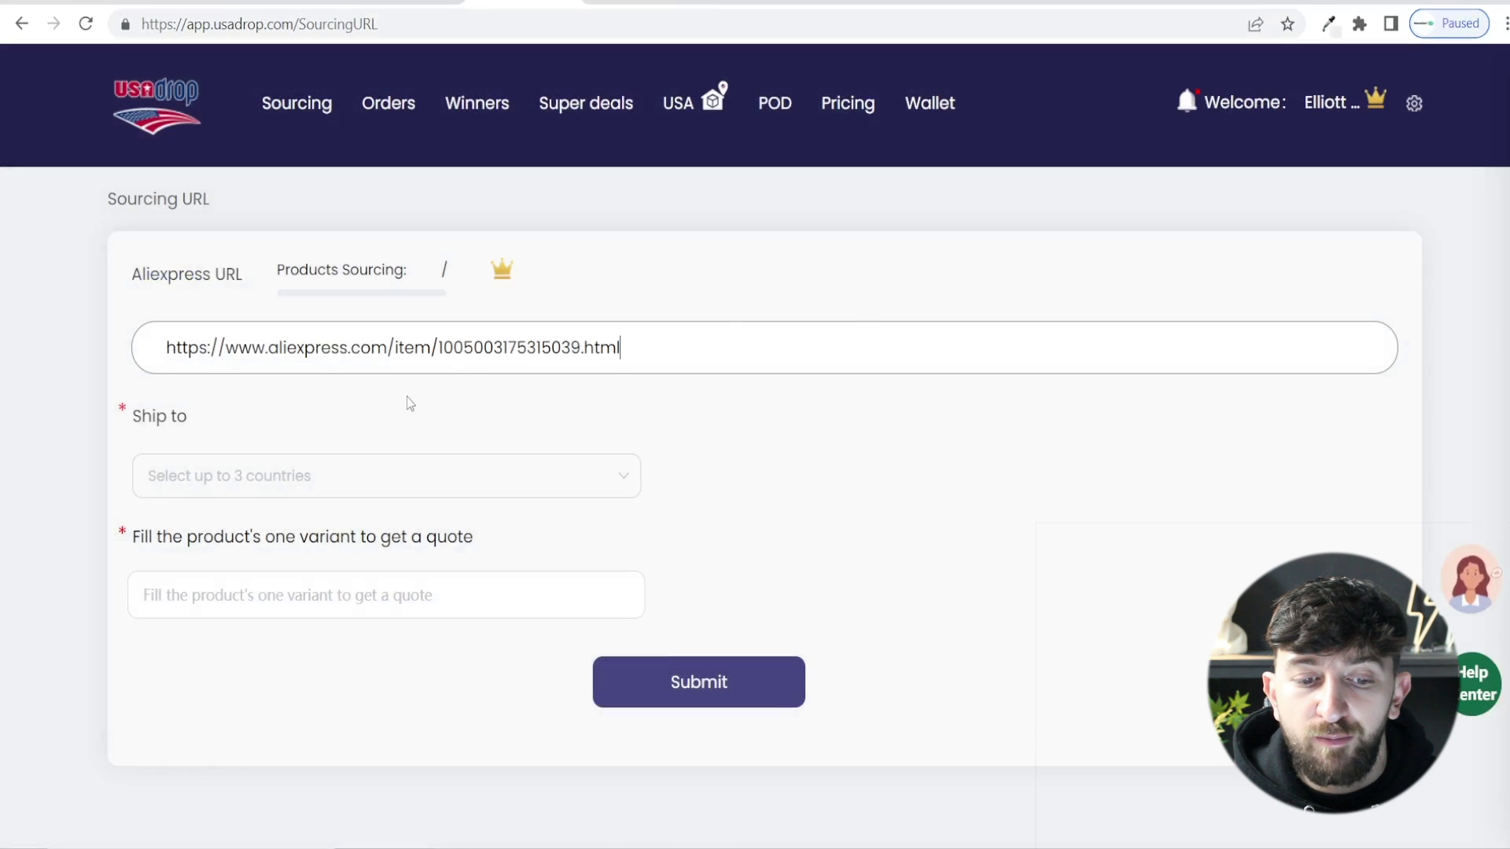
Step: Set the sourcing request's shipping countries to United States, Canada and United Kingdom
click(252, 477)
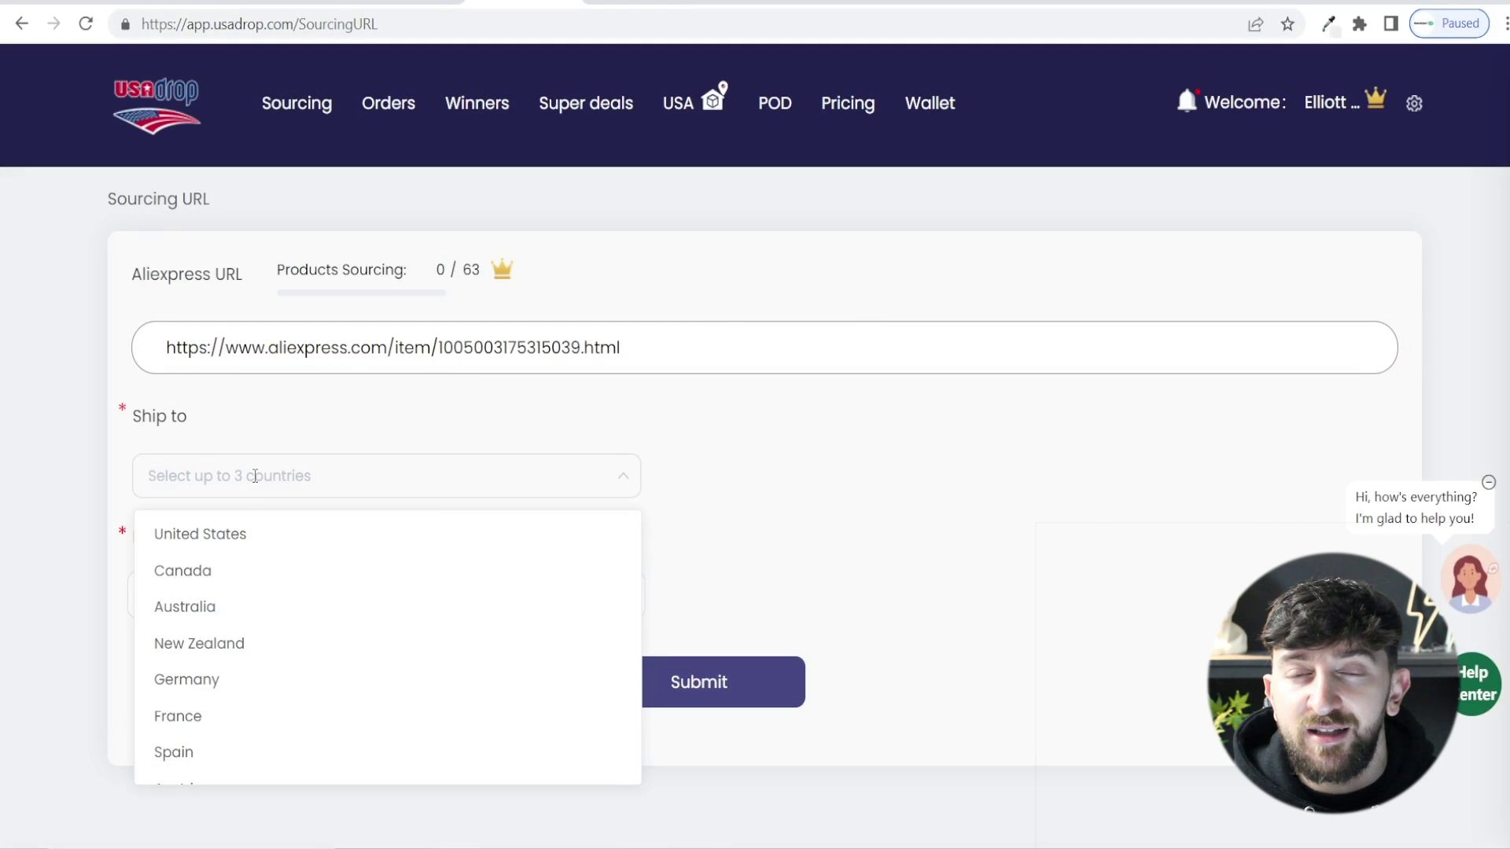
click(234, 539)
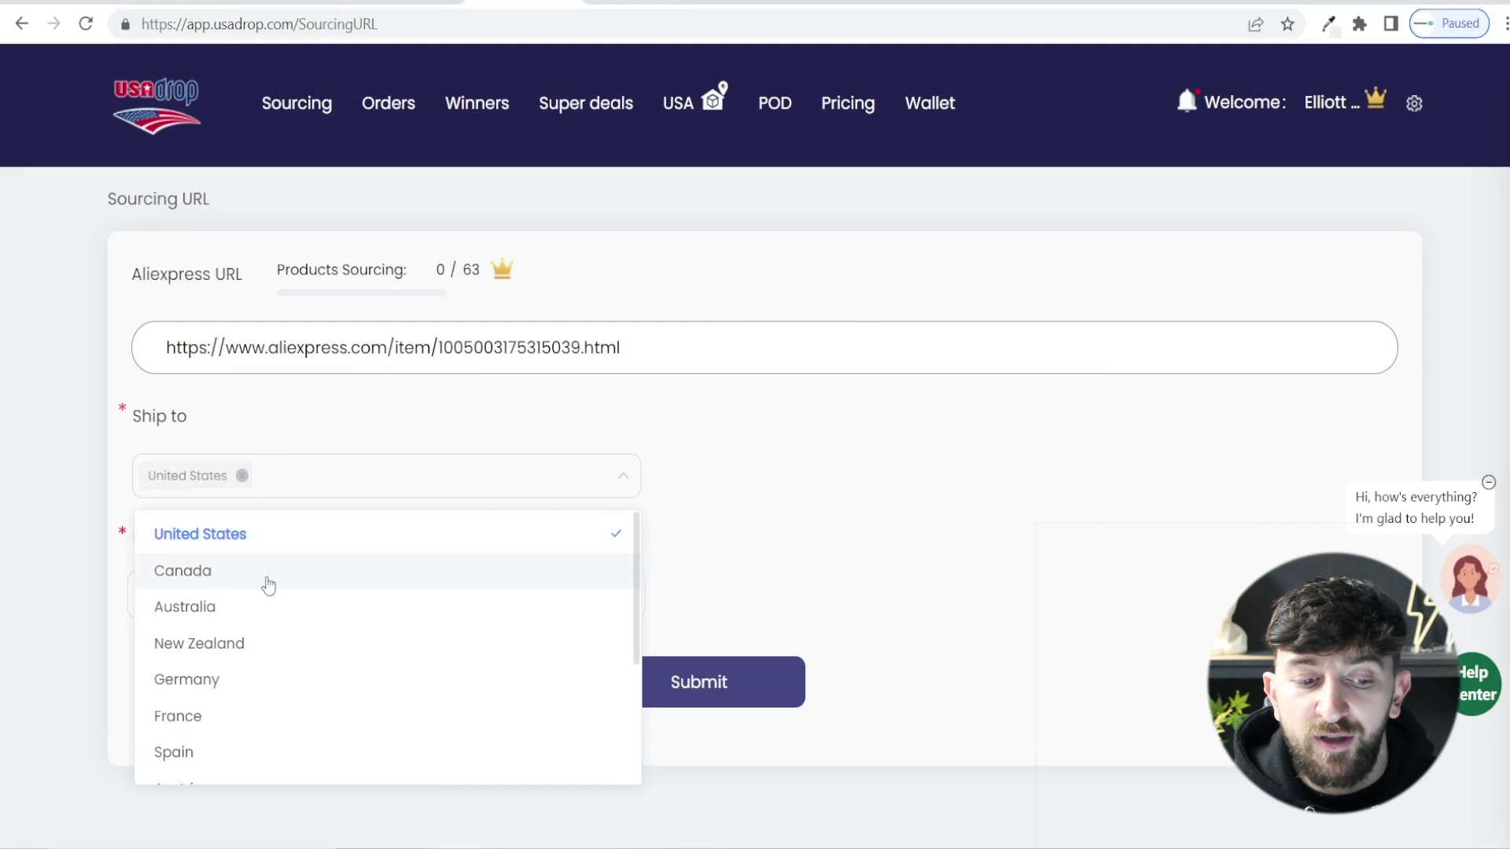
click(223, 578)
scroll(330, 692, down, 3)
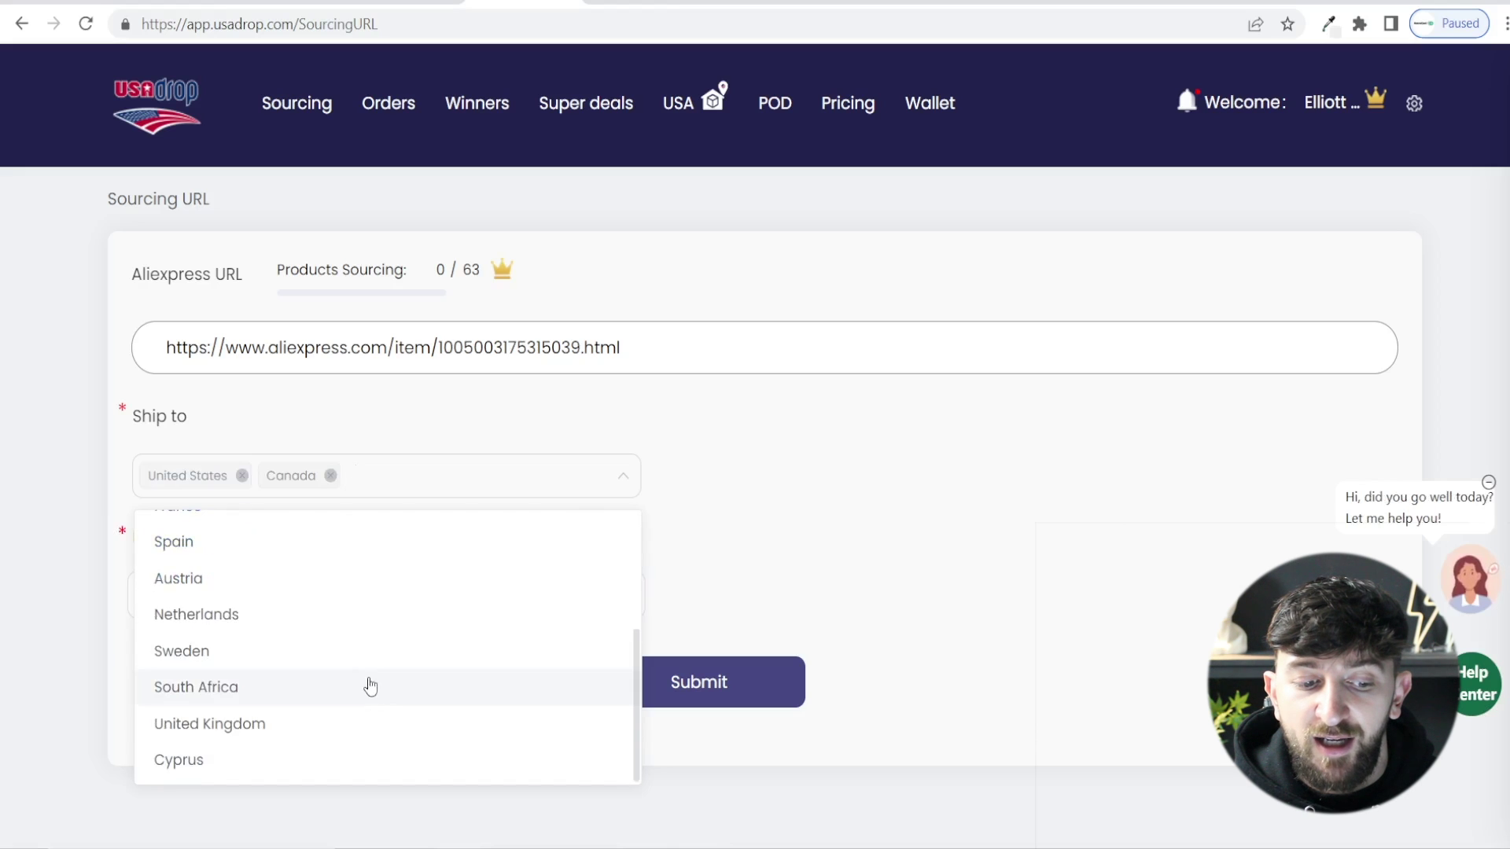
click(276, 722)
click(857, 580)
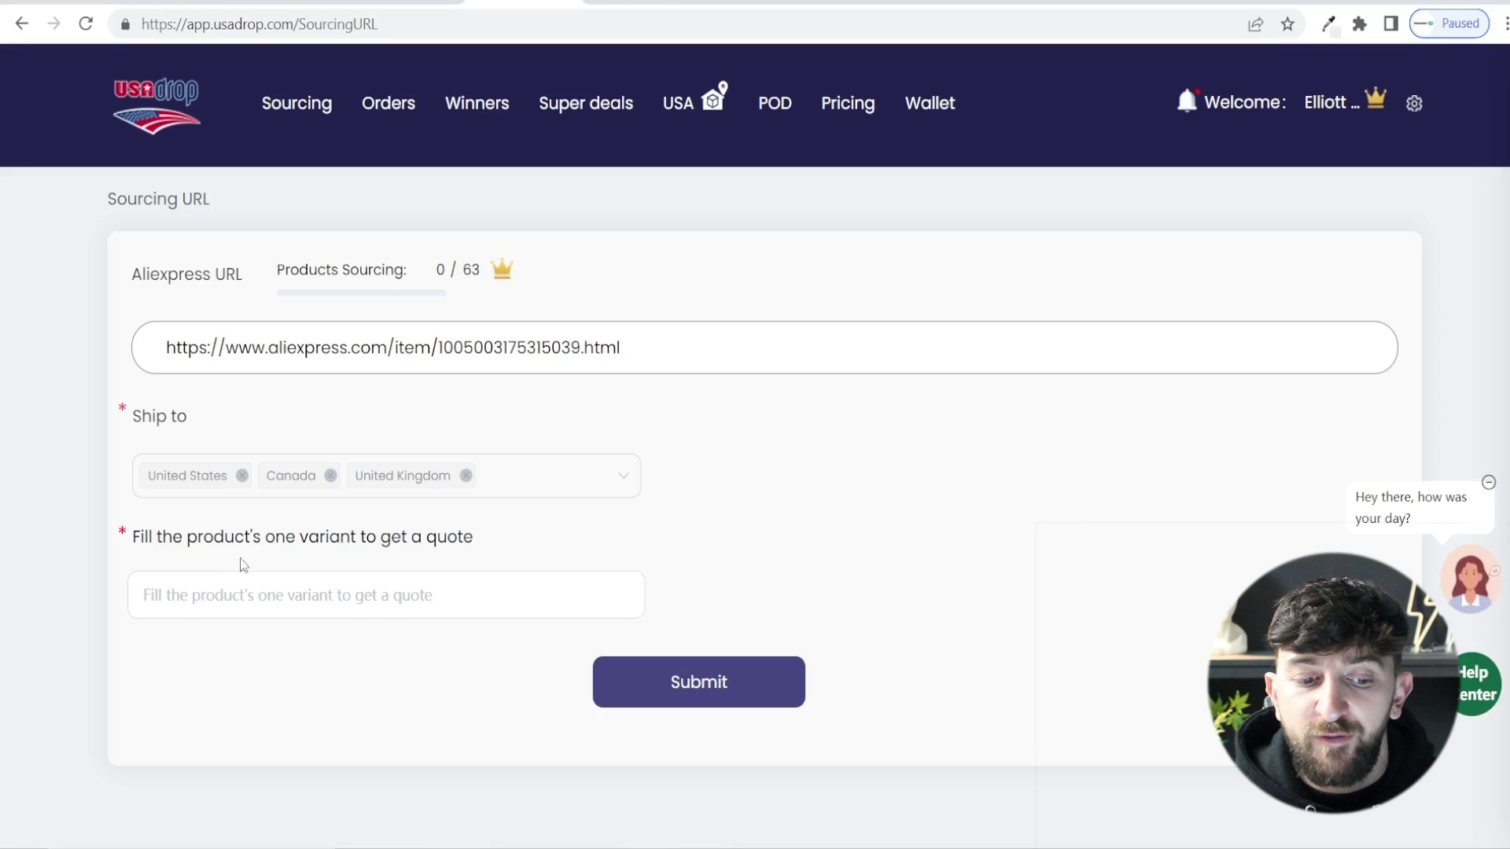
Step: Fill the request's product variant with the same AliExpress link and submit the sourcing request
click(239, 600)
key(ctrl+v)
click(296, 663)
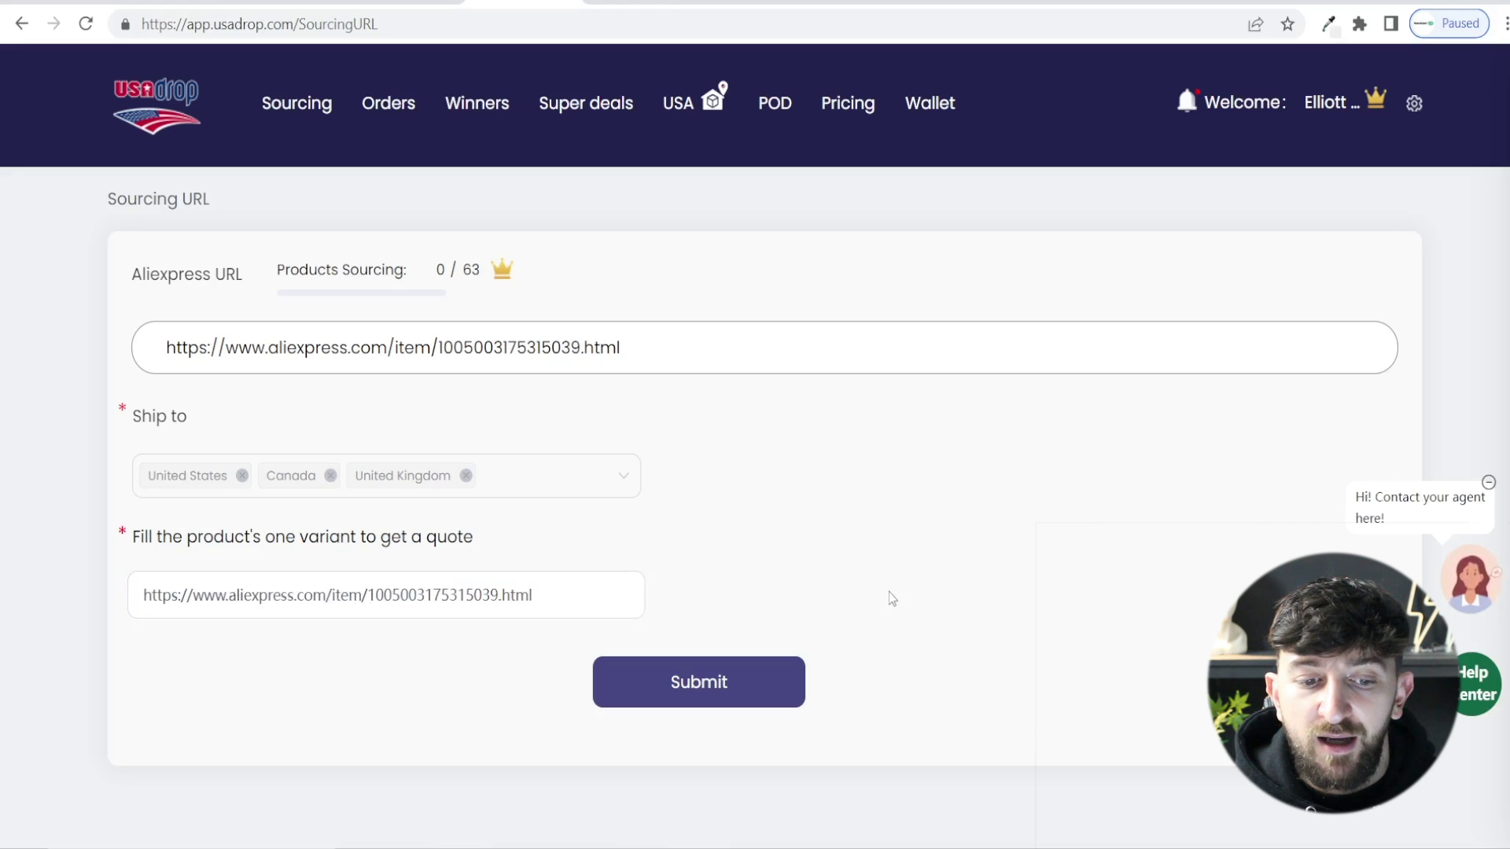
click(741, 690)
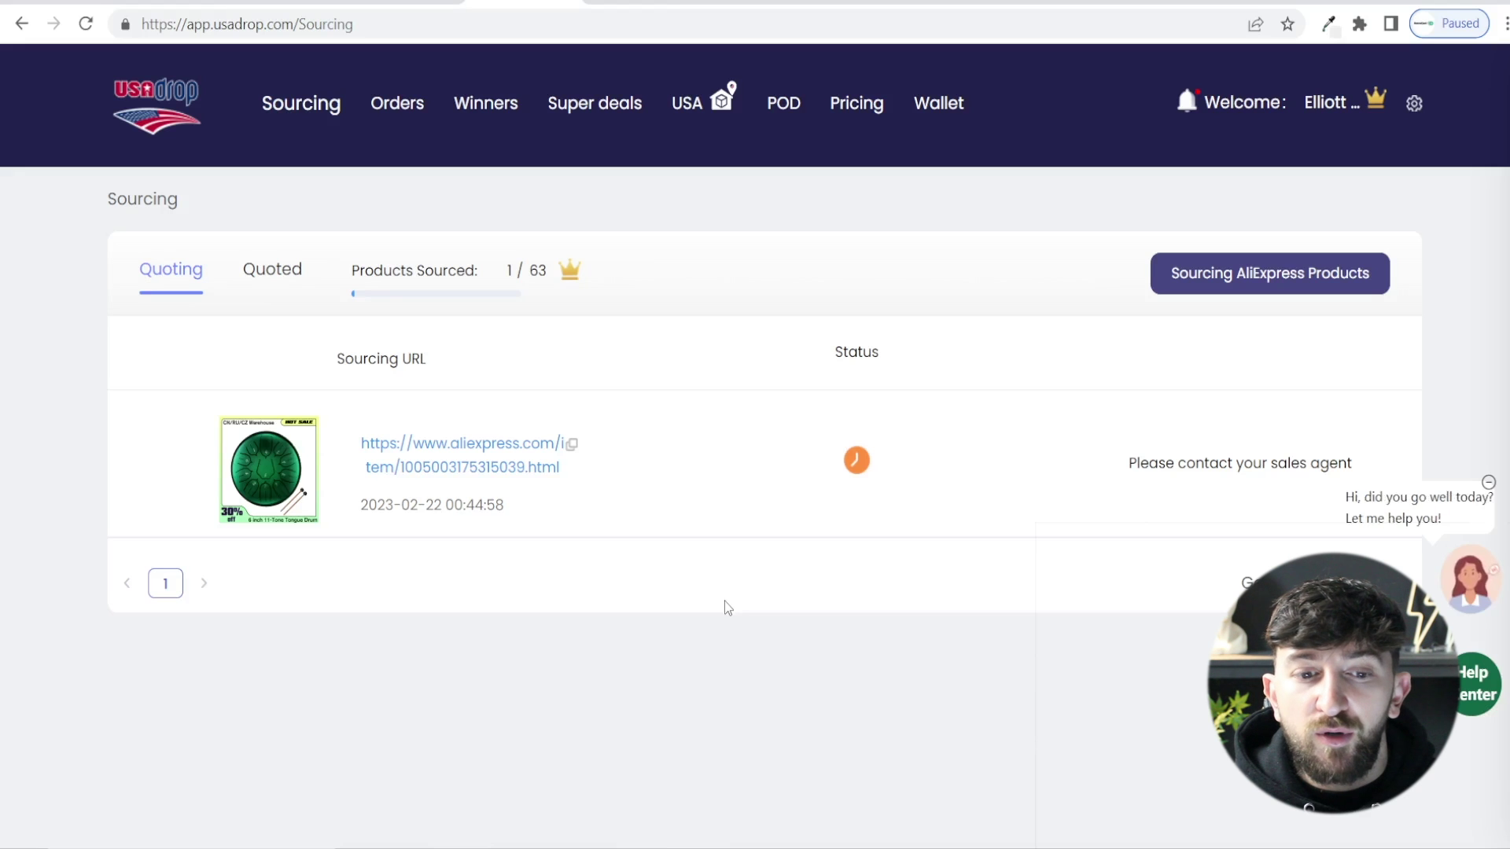
Step: View the details of the quoted steel tongue drum, including its price, description and specifications
click(268, 273)
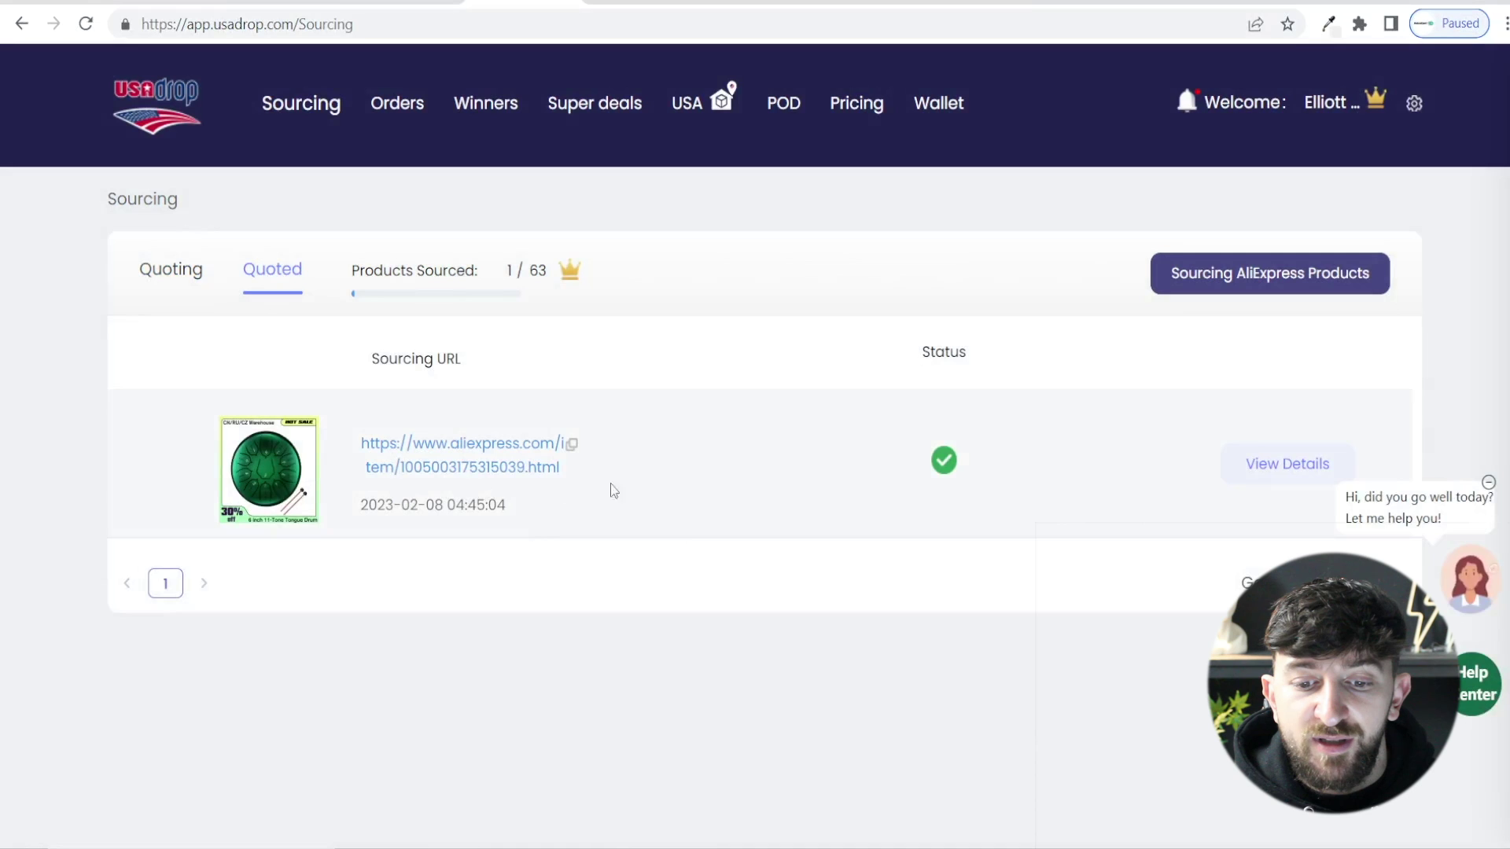
click(1294, 472)
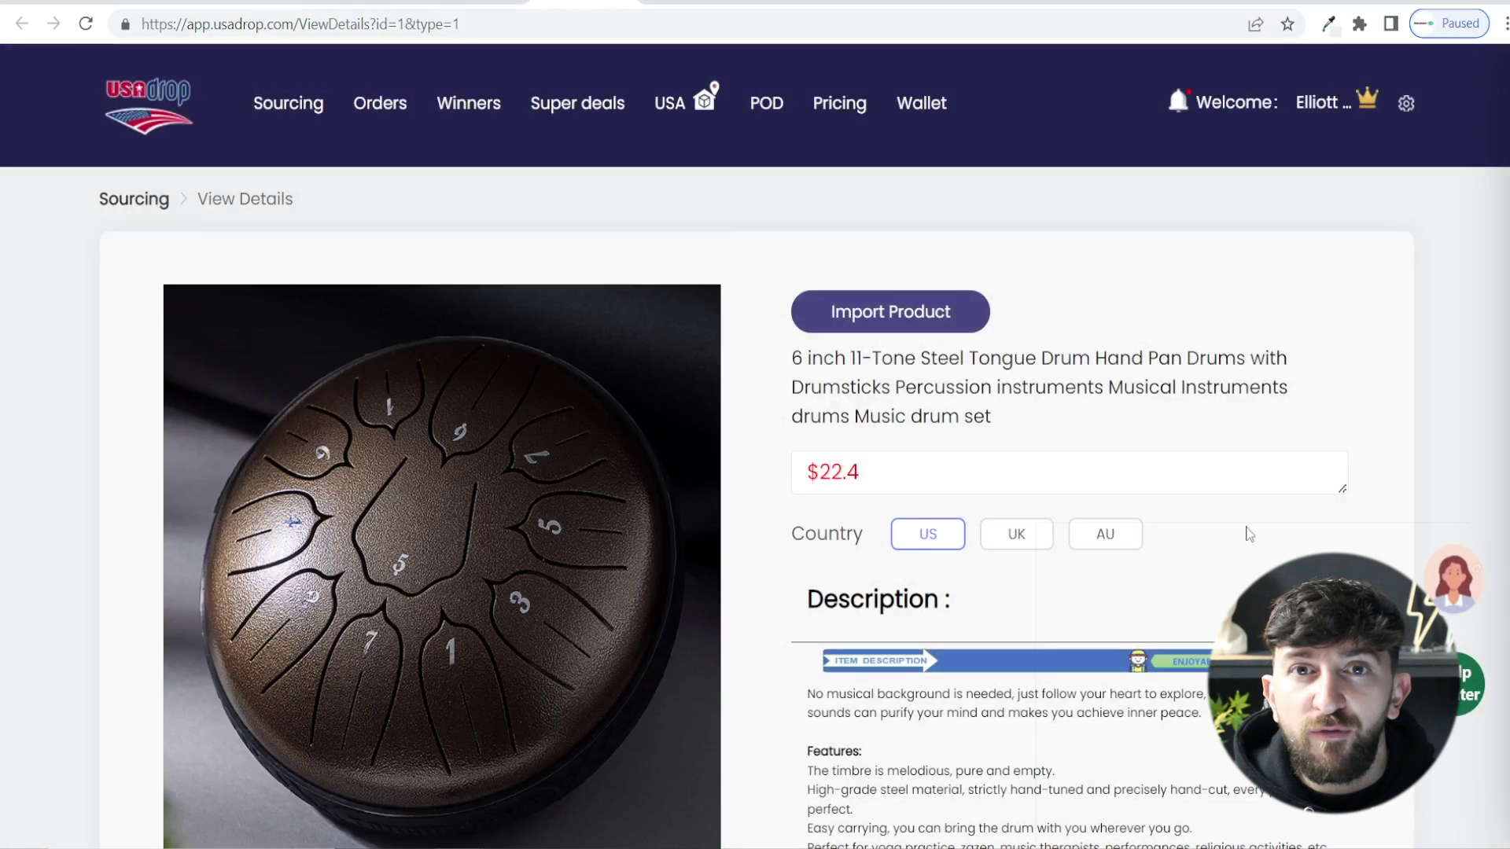
scroll(1238, 528, down, 10)
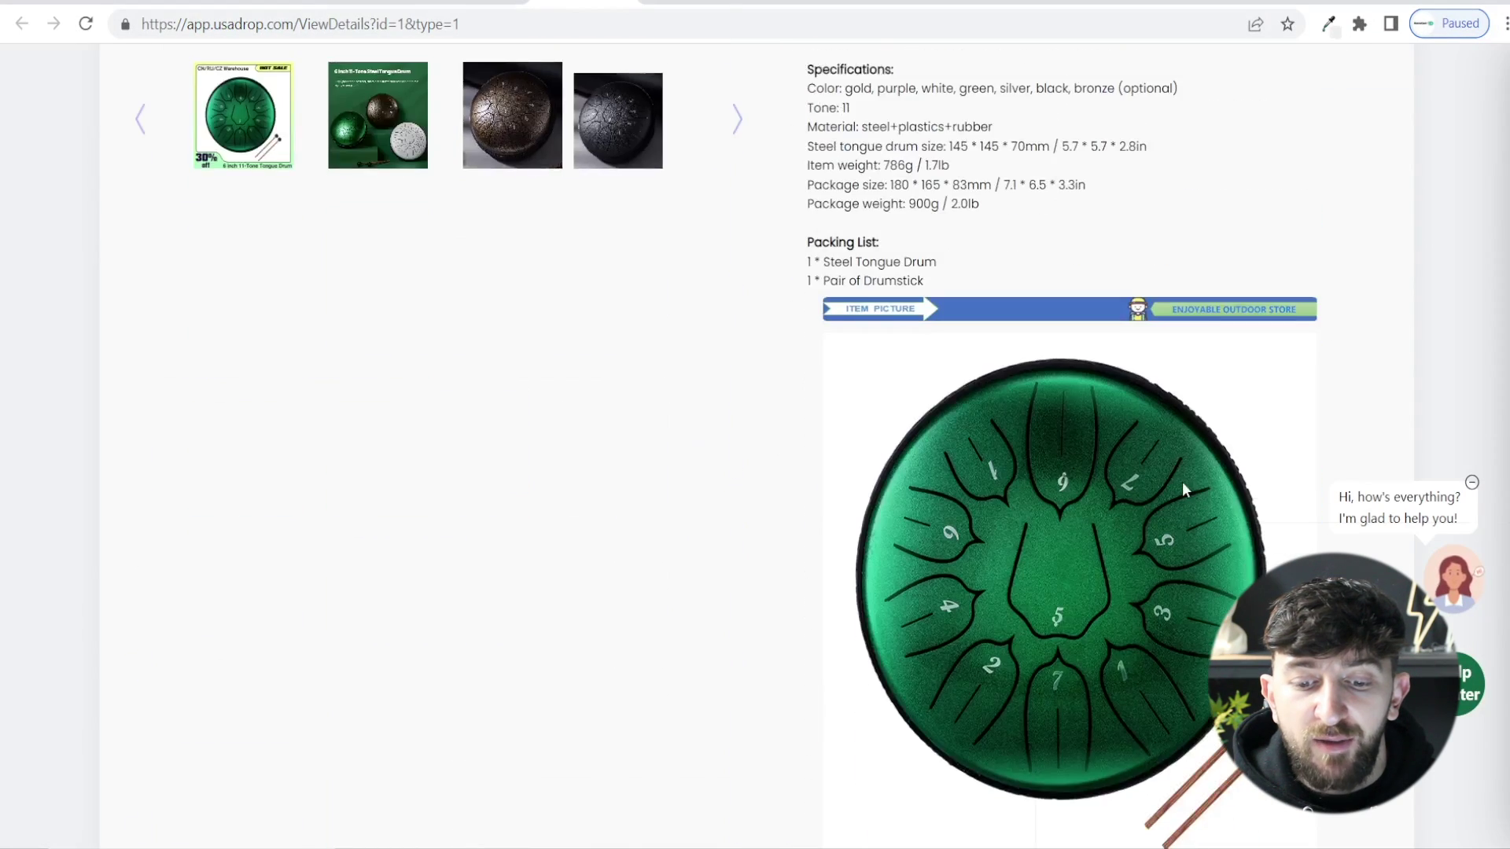
Step: Check the steel tongue drum's price for the UK and AU, and look through its description, specifications and pictures
scroll(1182, 481, up, 10)
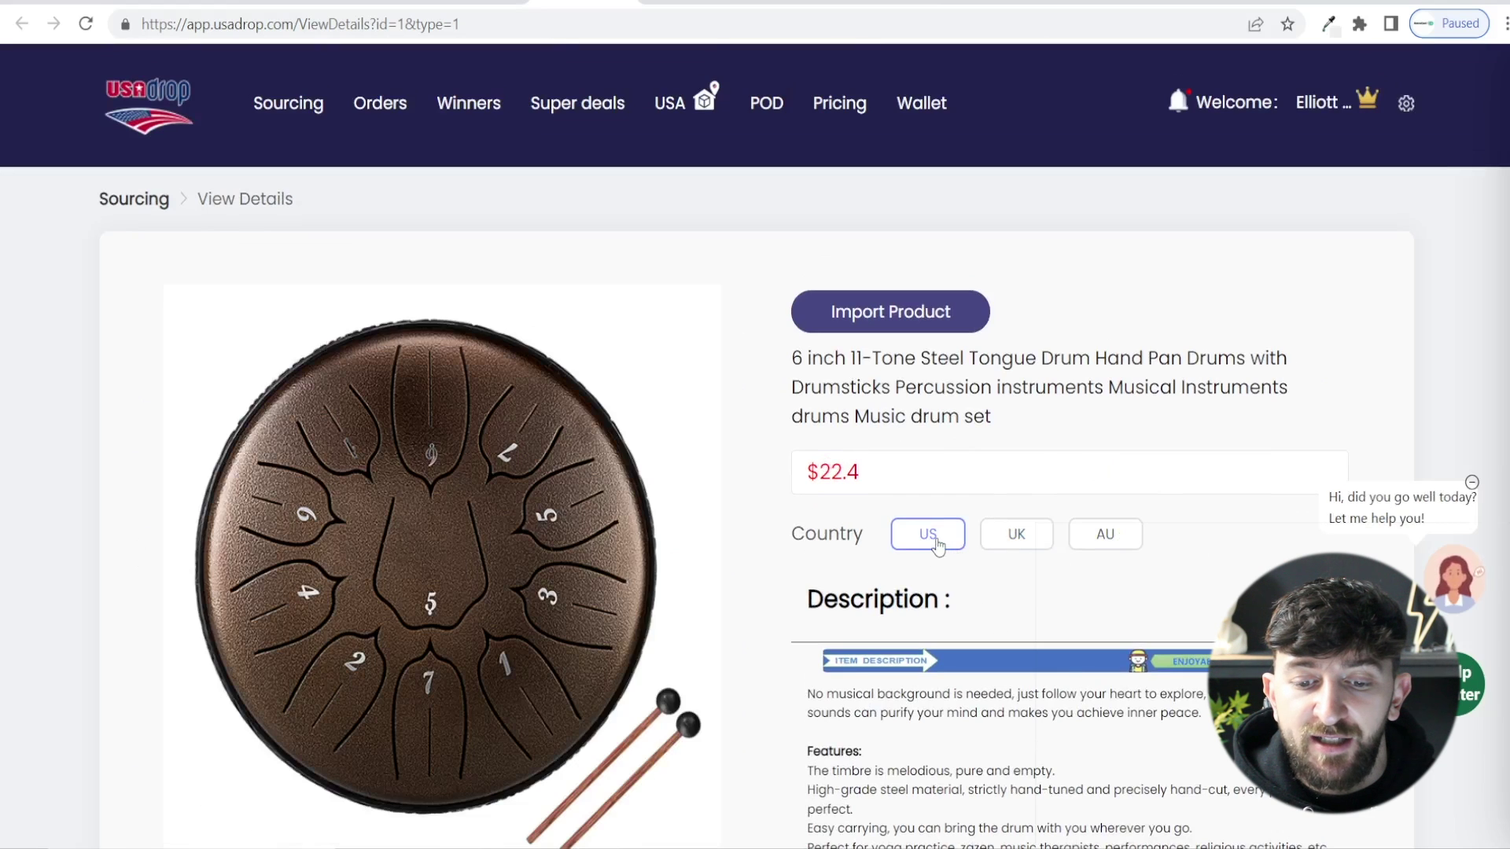
click(1020, 543)
click(1107, 542)
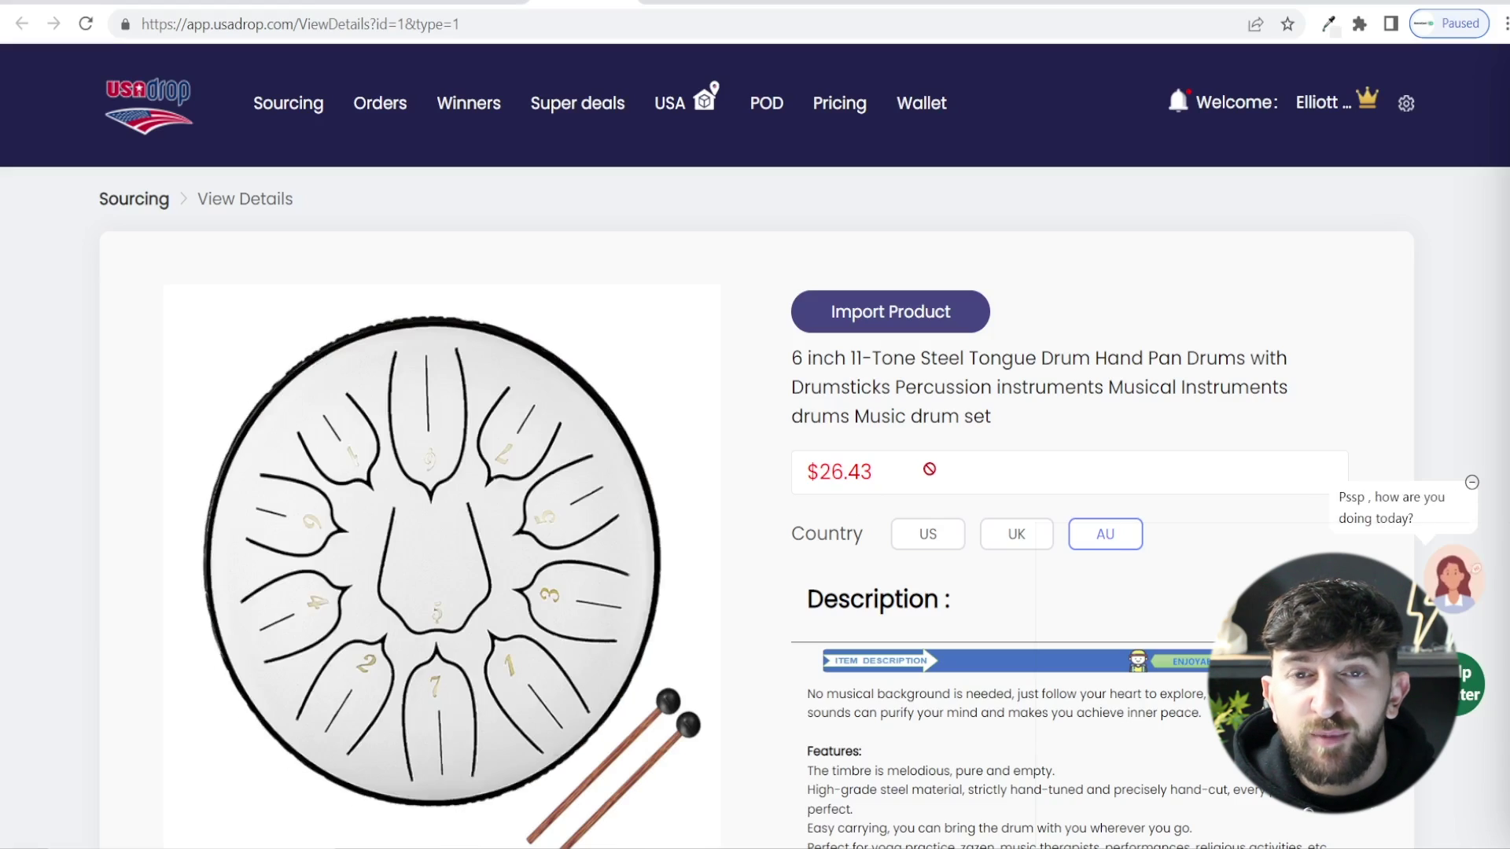
scroll(1123, 474, down, 6)
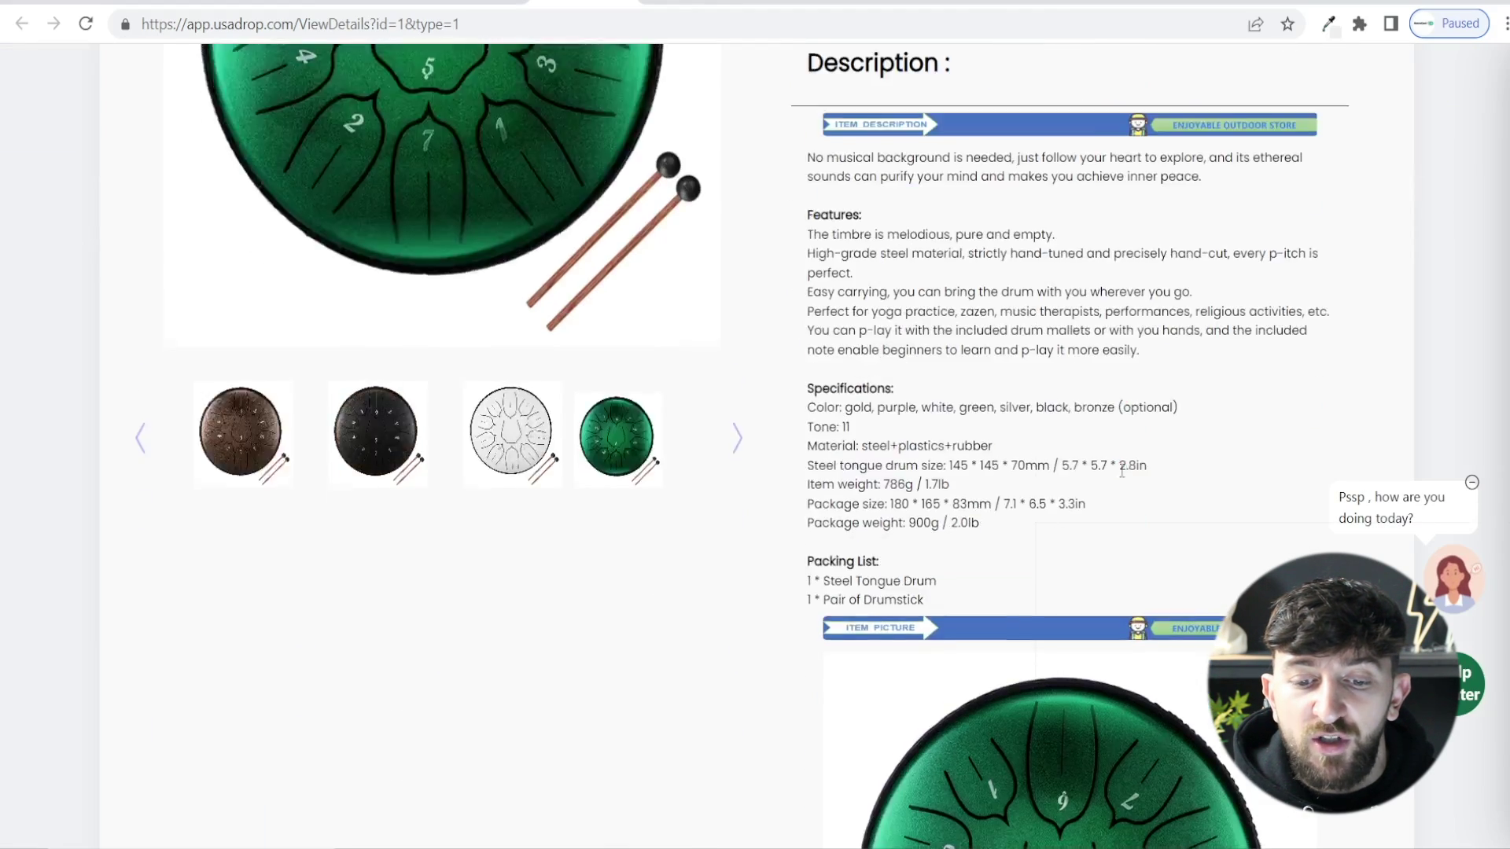
scroll(1122, 470, down, 10)
scroll(1123, 473, up, 12)
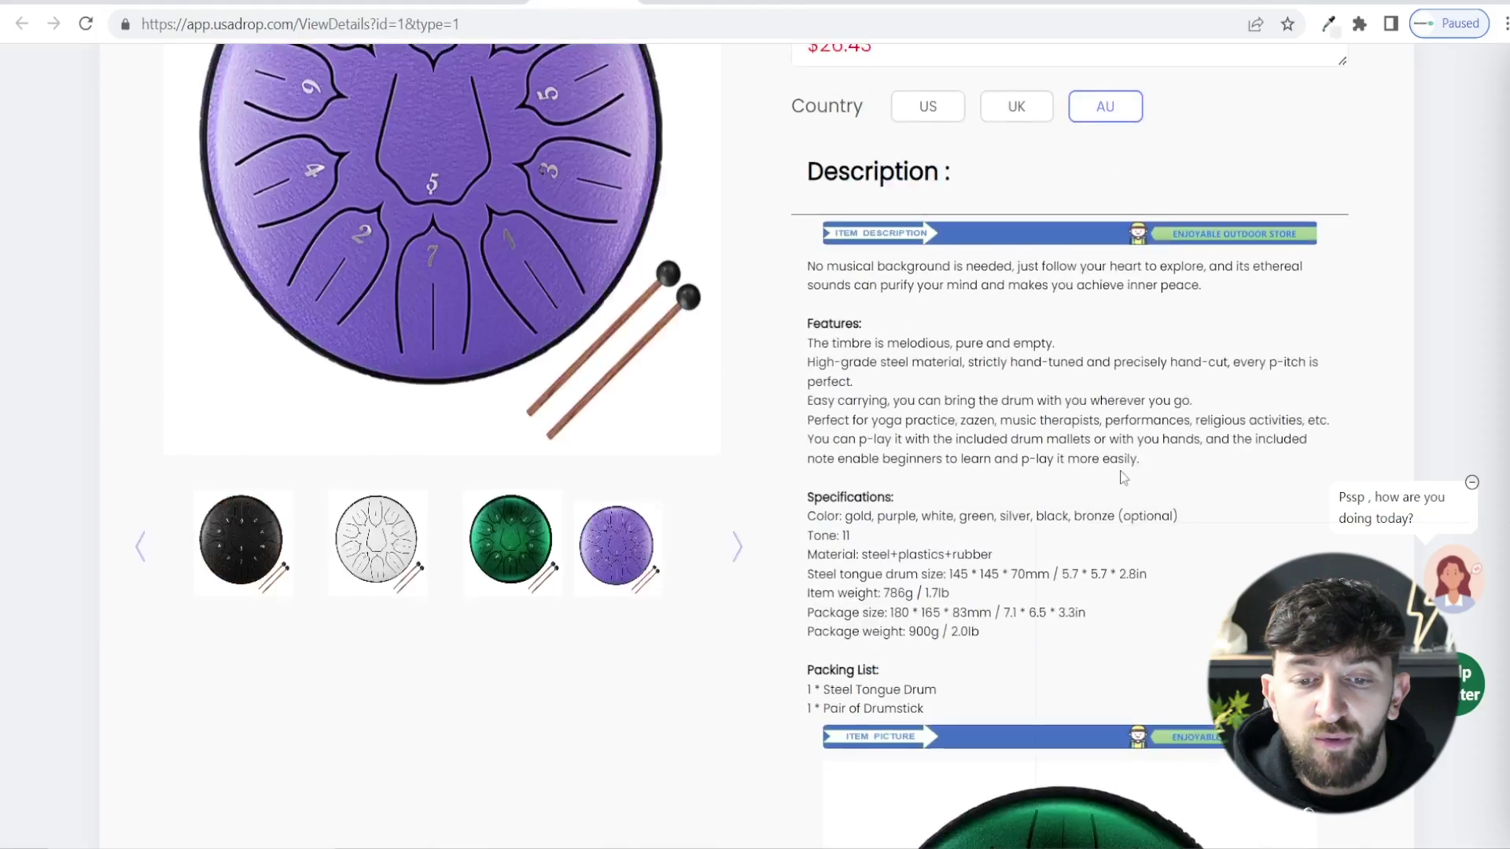
scroll(1122, 475, up, 5)
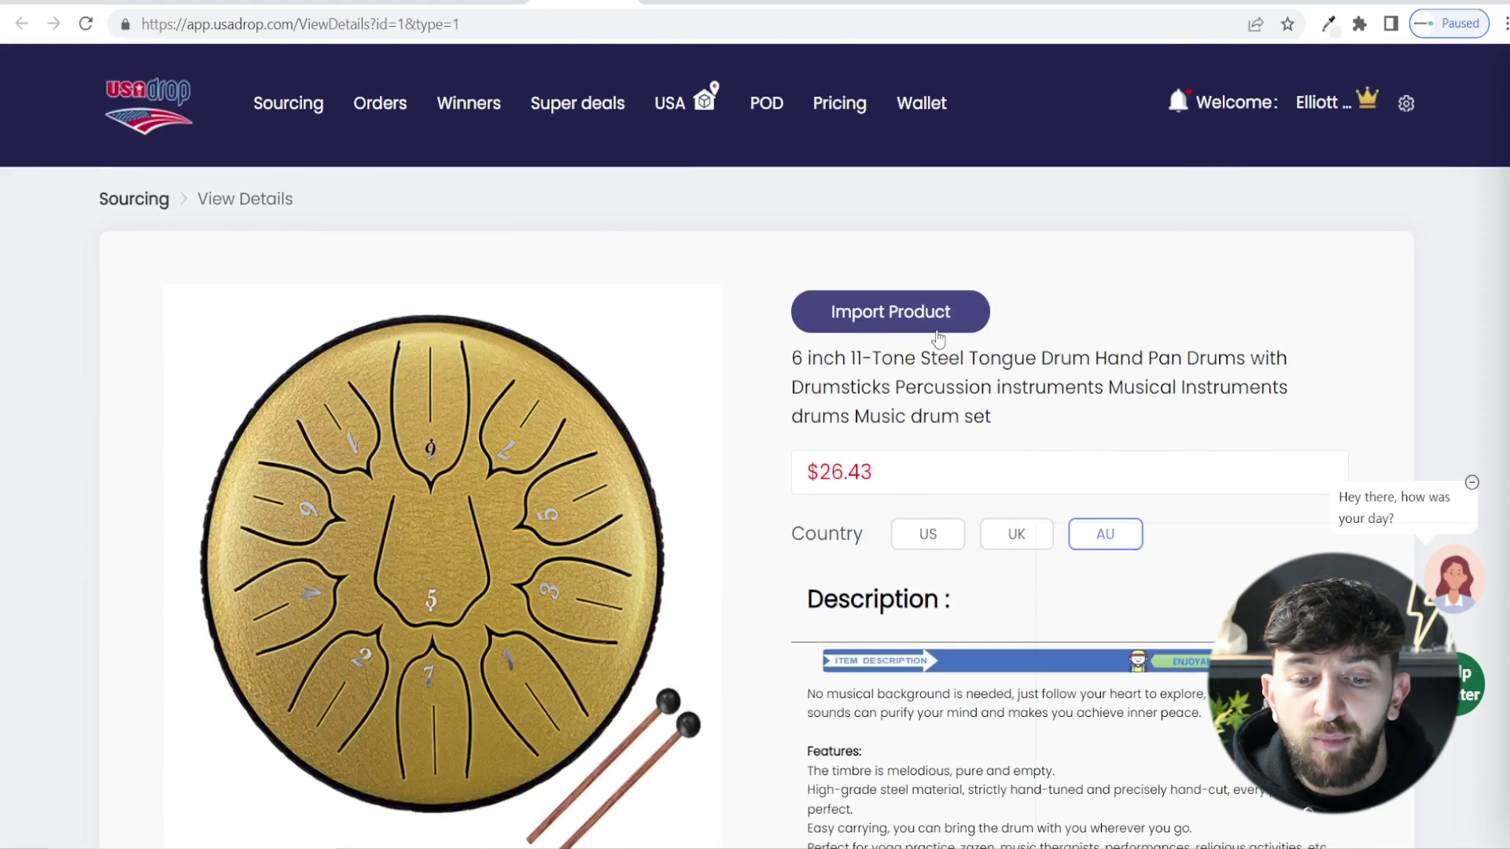
Step: Add the steel tongue drum to the import list and review its description, variants and images
click(935, 331)
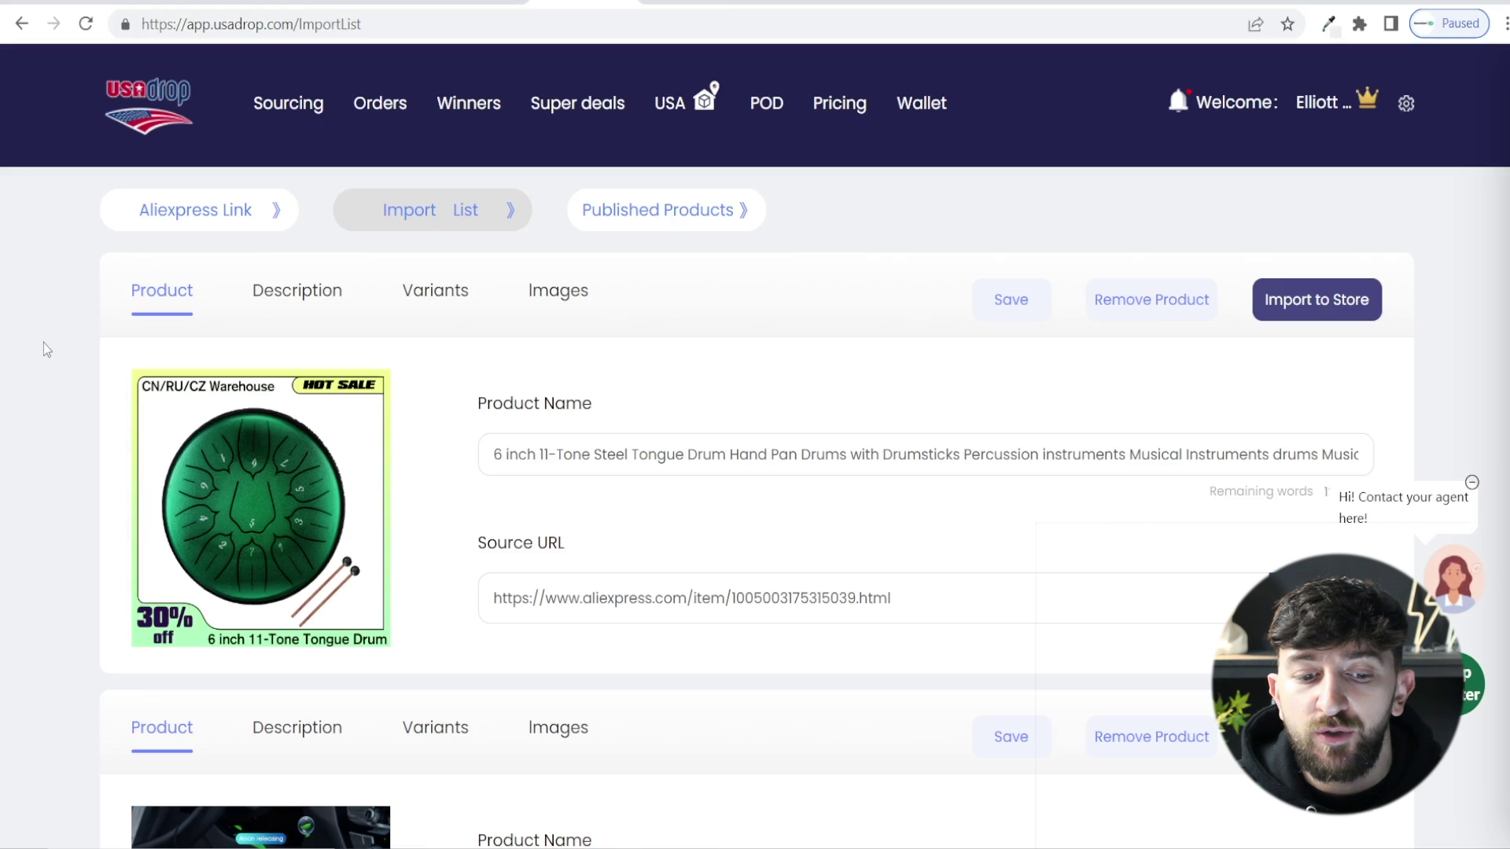
click(295, 296)
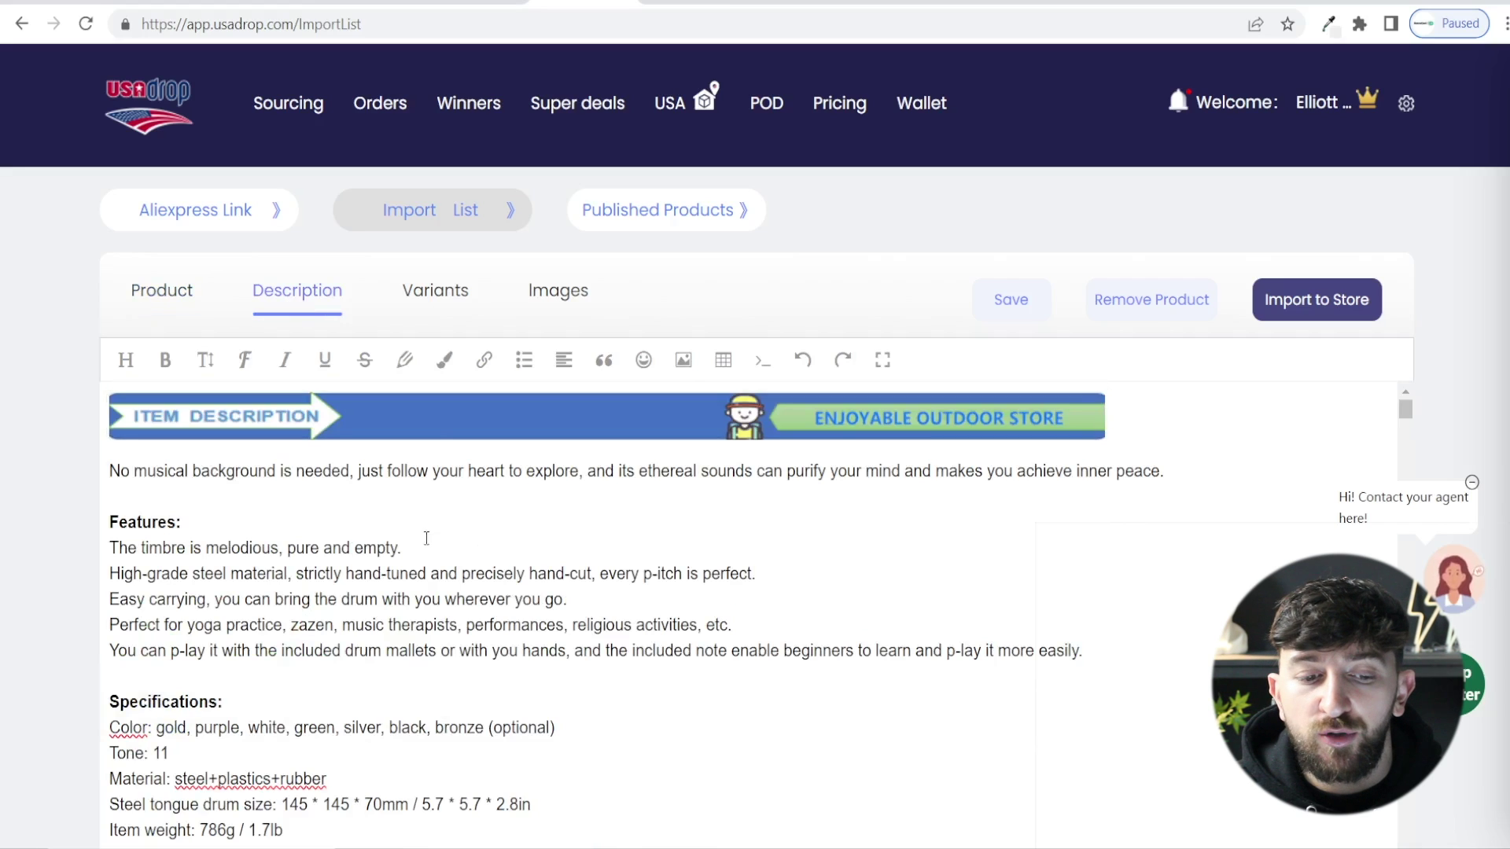
click(435, 295)
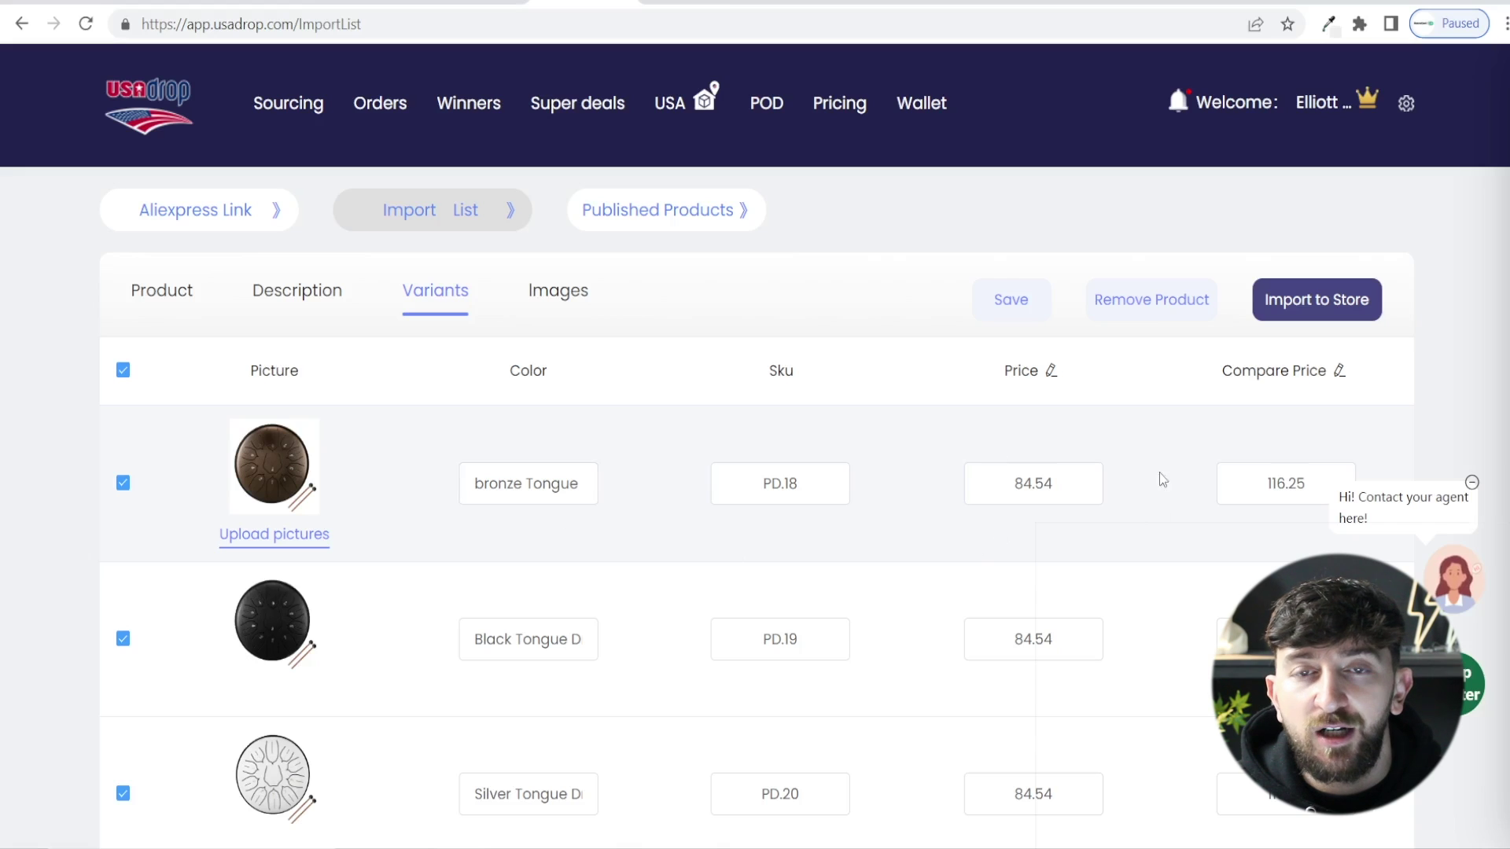
click(564, 317)
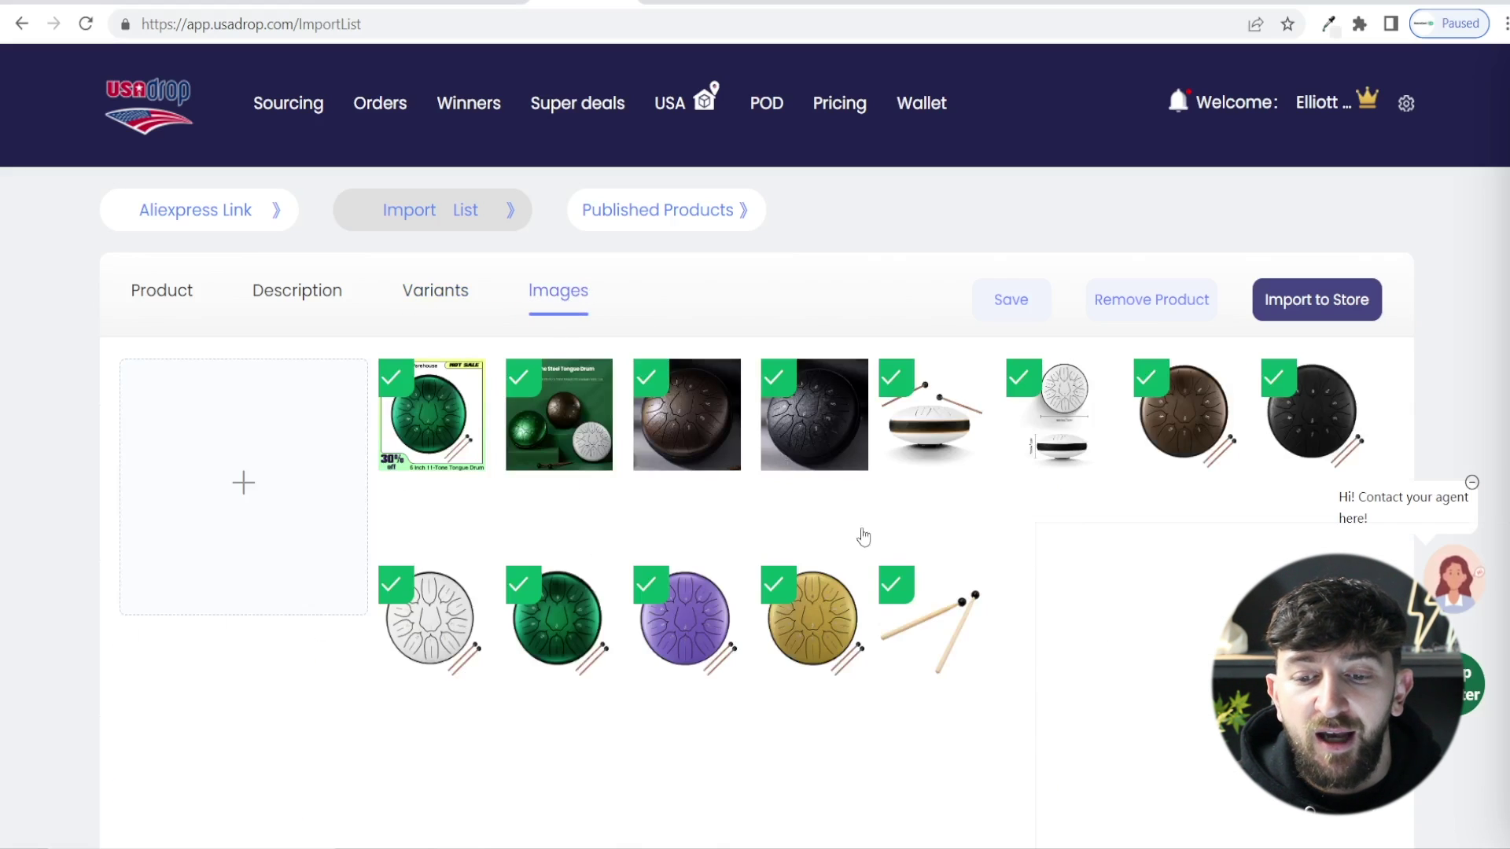
Step: Import the steel tongue drum from the import list to the connected store
click(1308, 312)
click(869, 308)
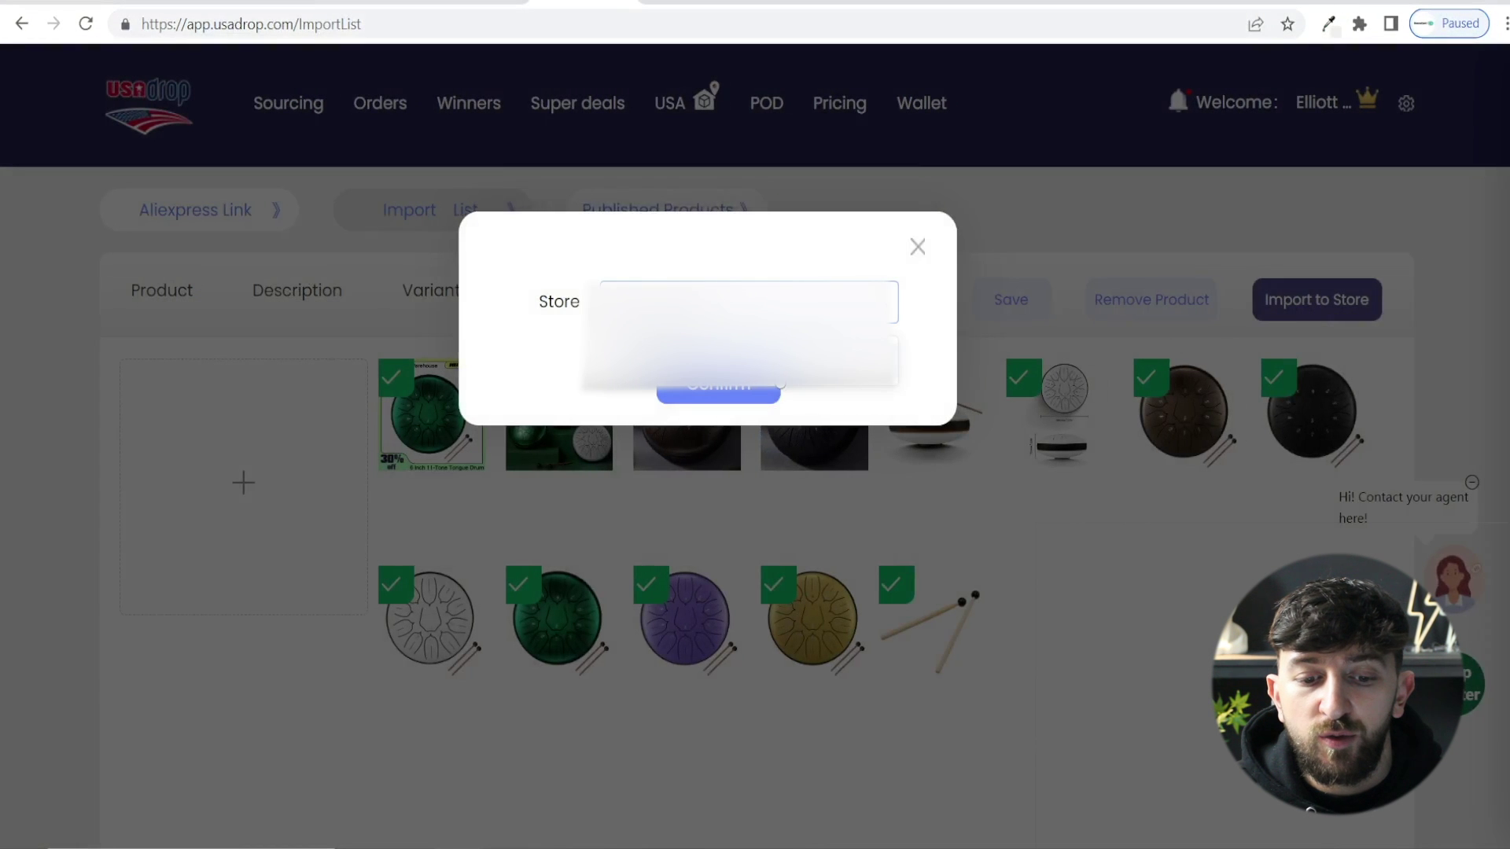
click(718, 389)
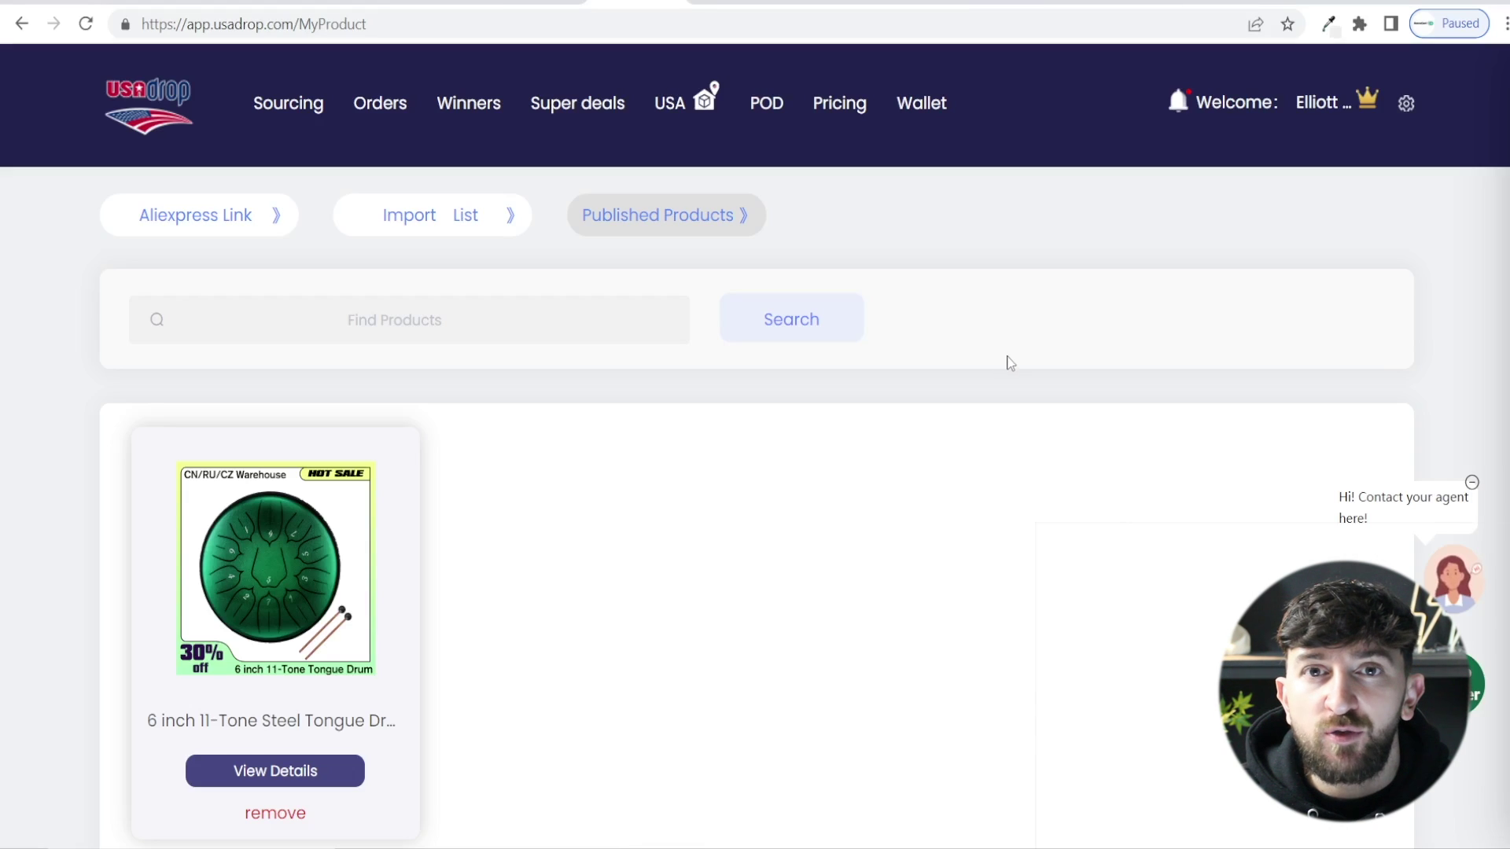
Step: Open the overview of the store's orders
click(375, 105)
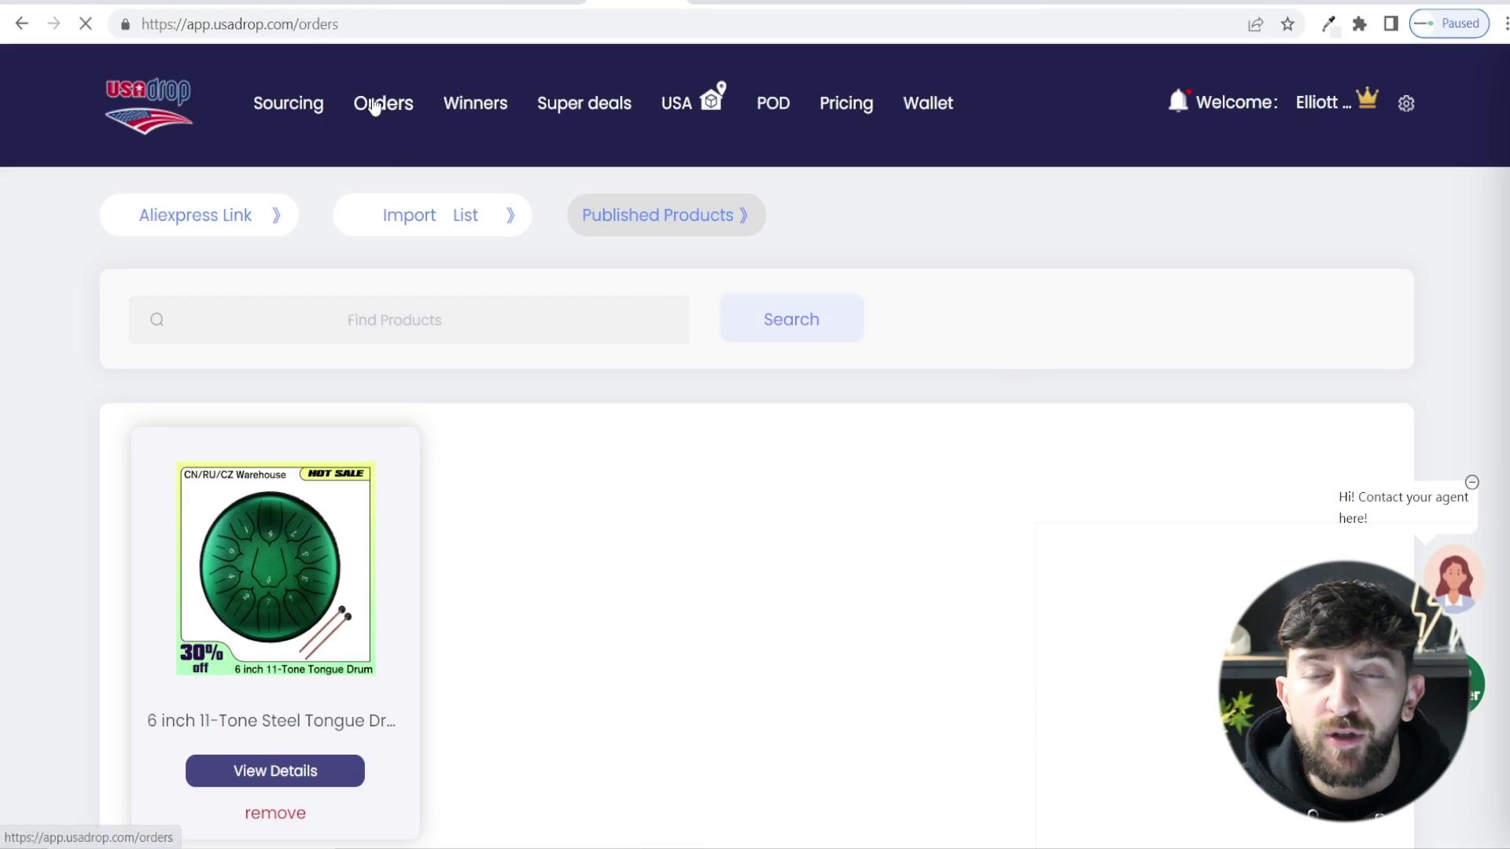